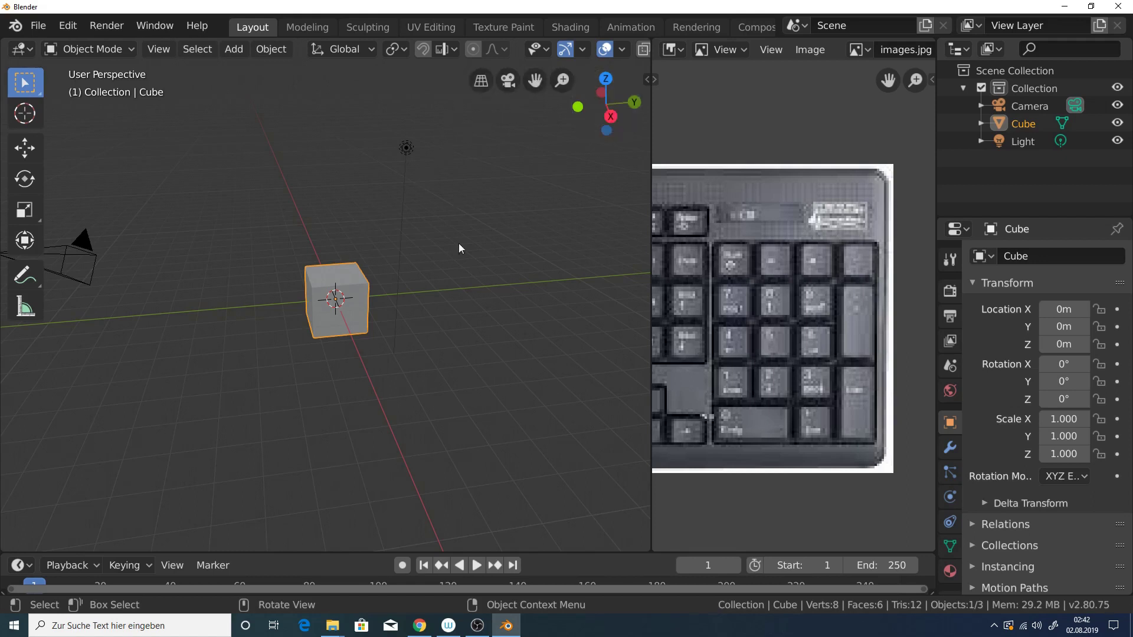
Orbit the view slightly around the cube with numpad 6
key(KP_6)
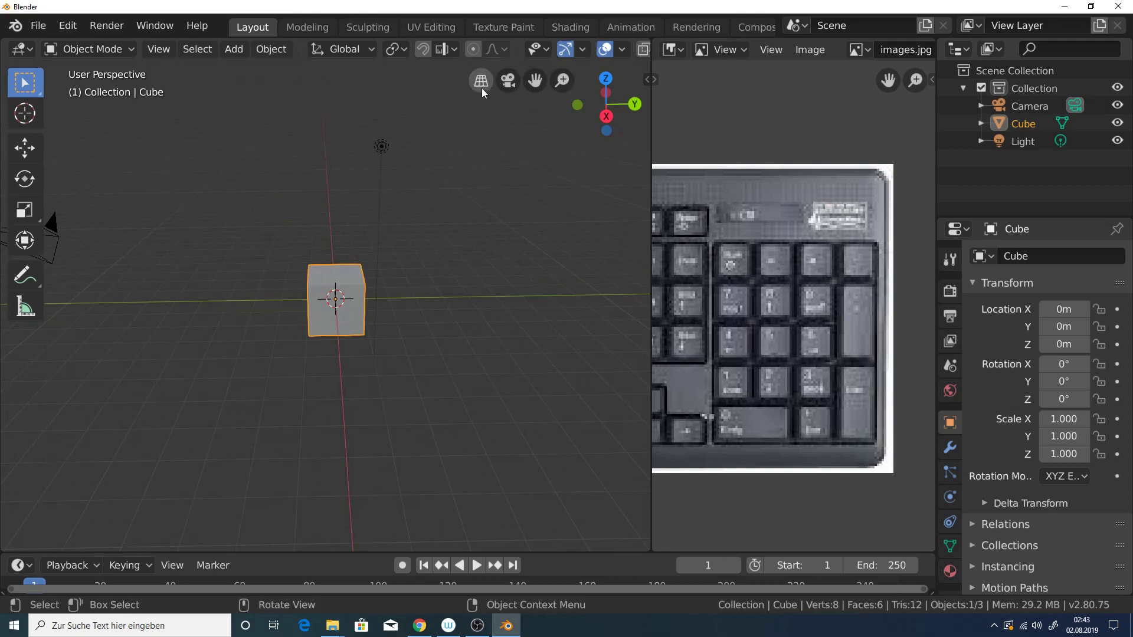
Toggle orthographic and back to perspective, then orbit and zoom in on the cube
click(482, 83)
click(481, 82)
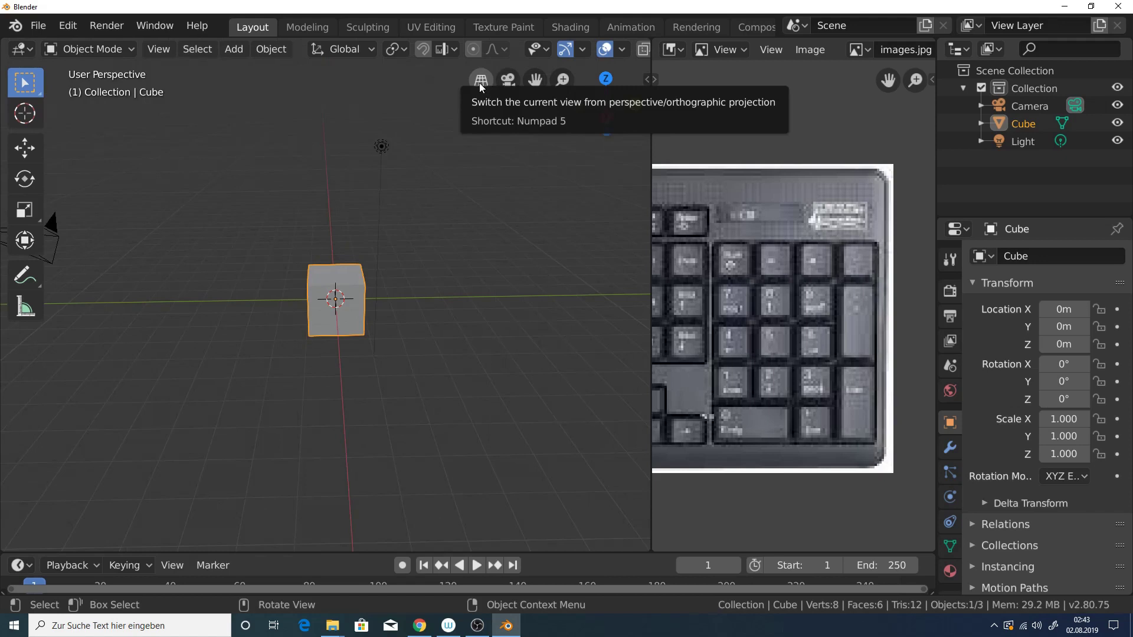
middle_drag(374, 309, 325, 290)
scroll(325, 290, up, 3)
scroll(325, 289, up, 1)
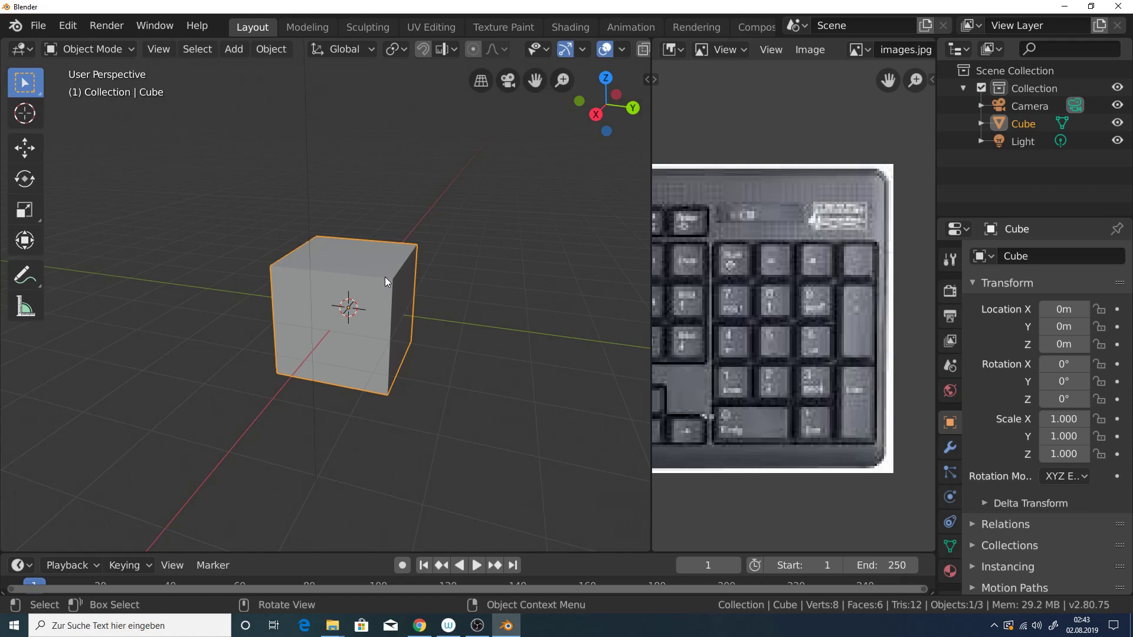
scroll(307, 277, up, 1)
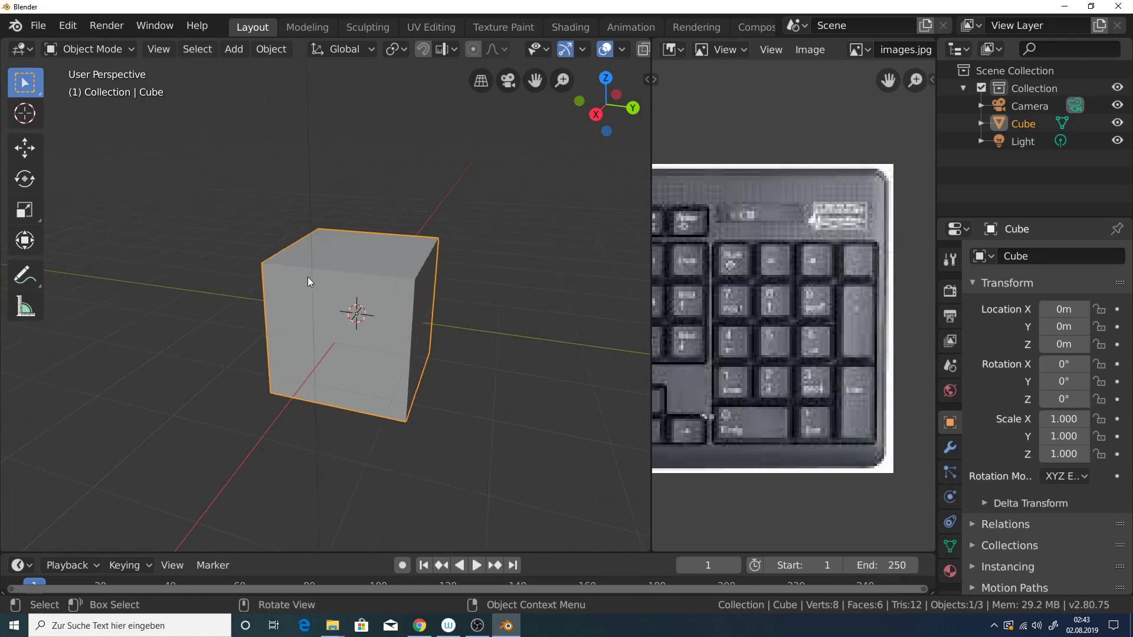
scroll(307, 278, up, 1)
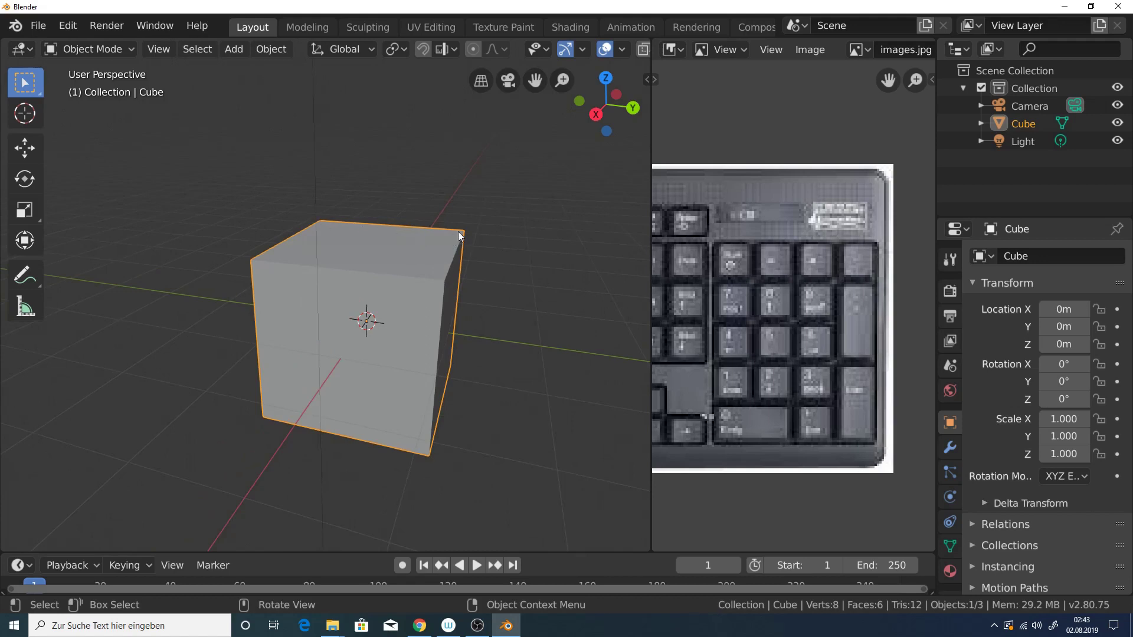
Orbit to a near-front orthographic view, return to perspective, then view through the camera
click(480, 77)
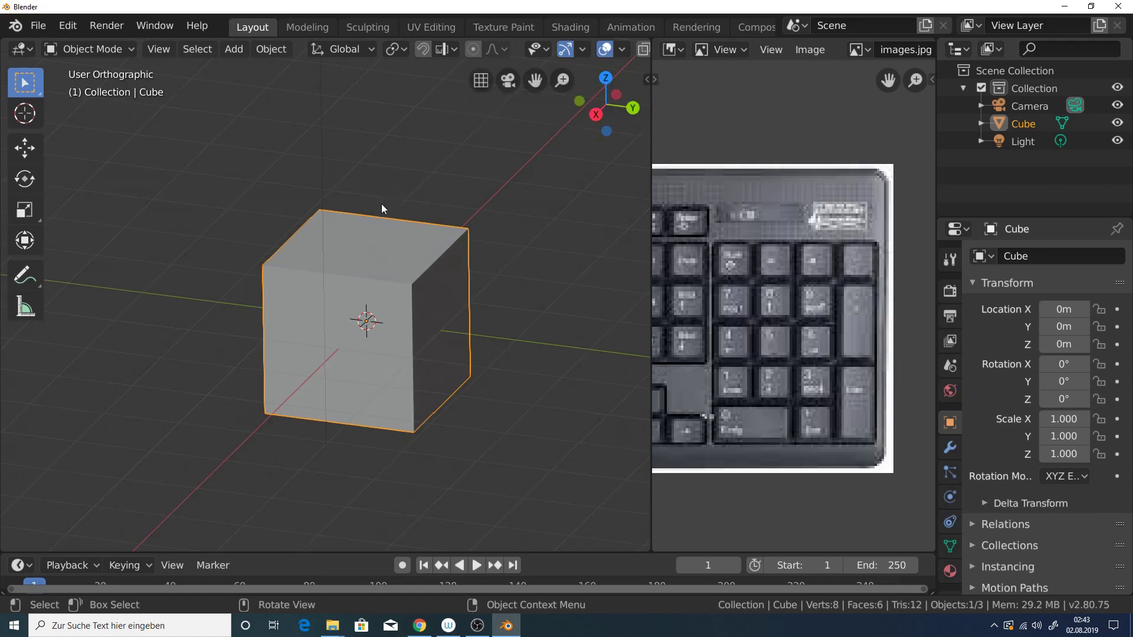
mouse_move(382, 234)
middle_down()
mouse_move(416, 209)
mouse_move(413, 221)
middle_up()
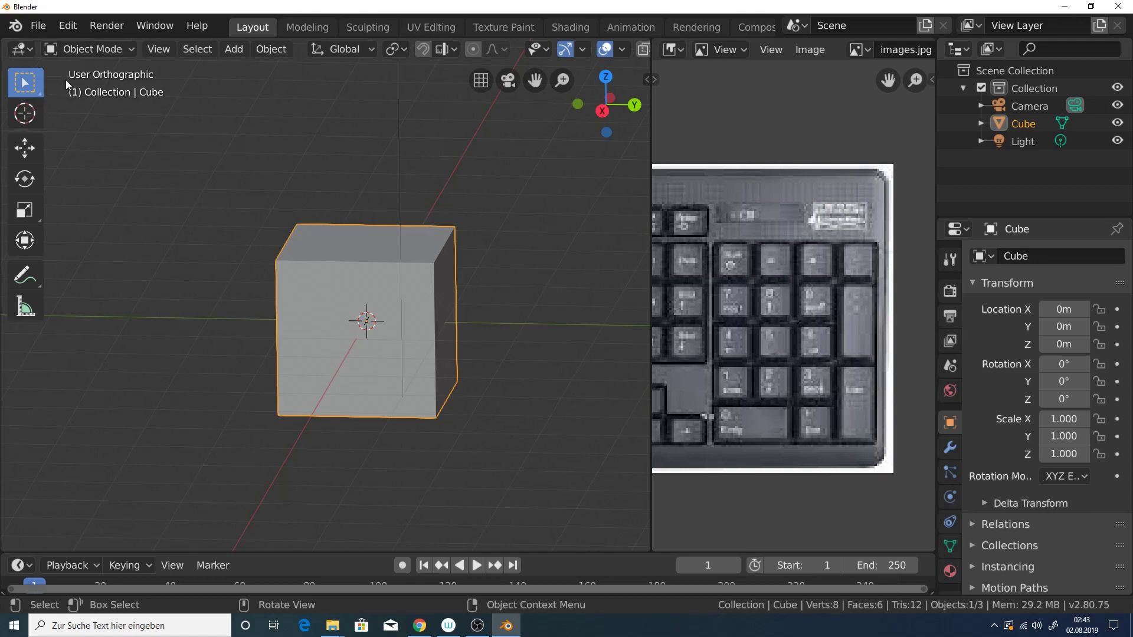
click(487, 84)
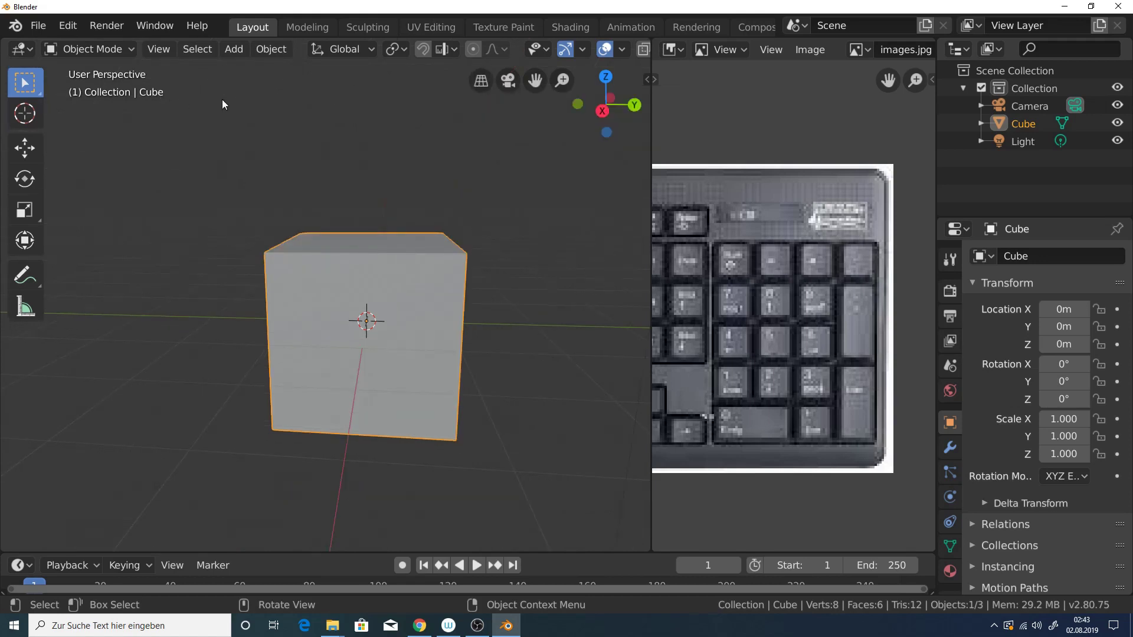
click(509, 82)
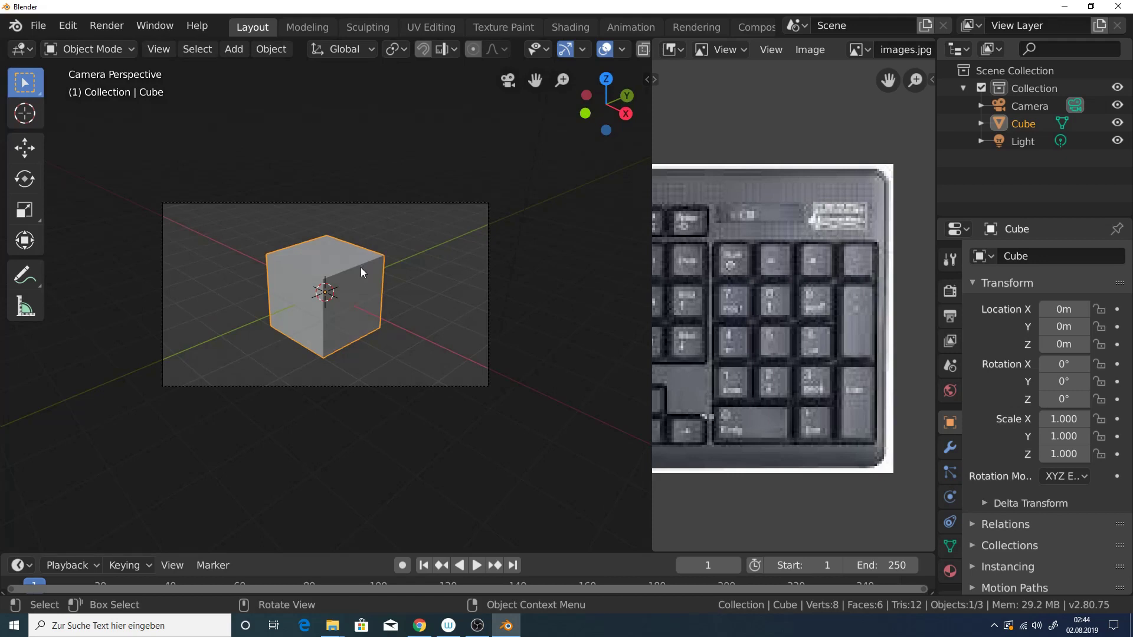
Render the cube with F12, close the render window, and orbit and pan back to free perspective
key(F12)
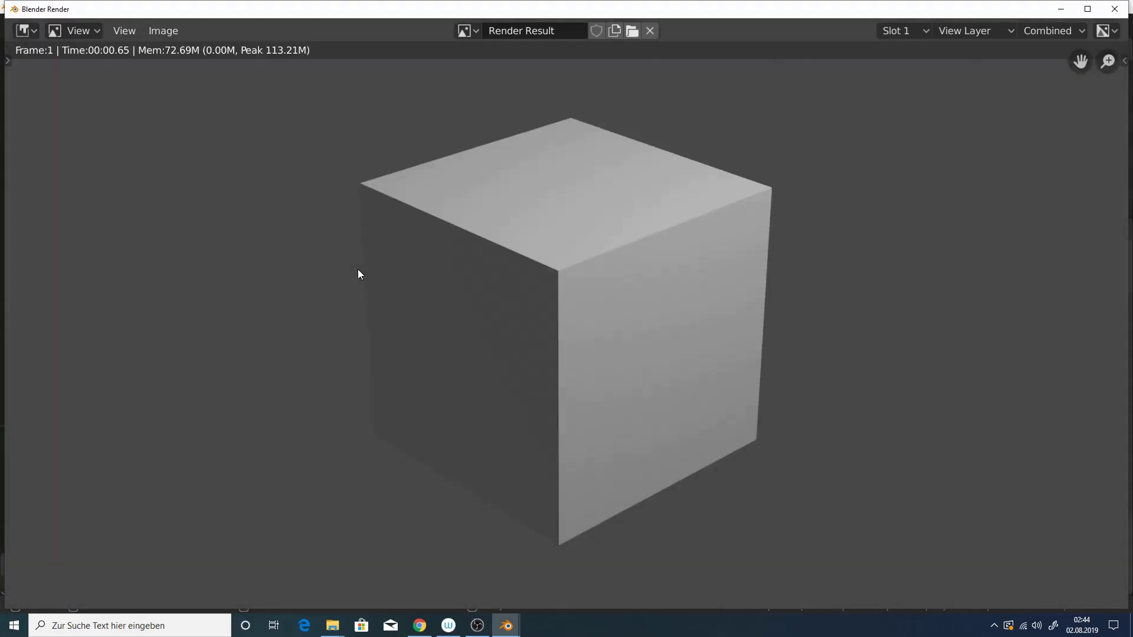
scroll(304, 284, down, 3)
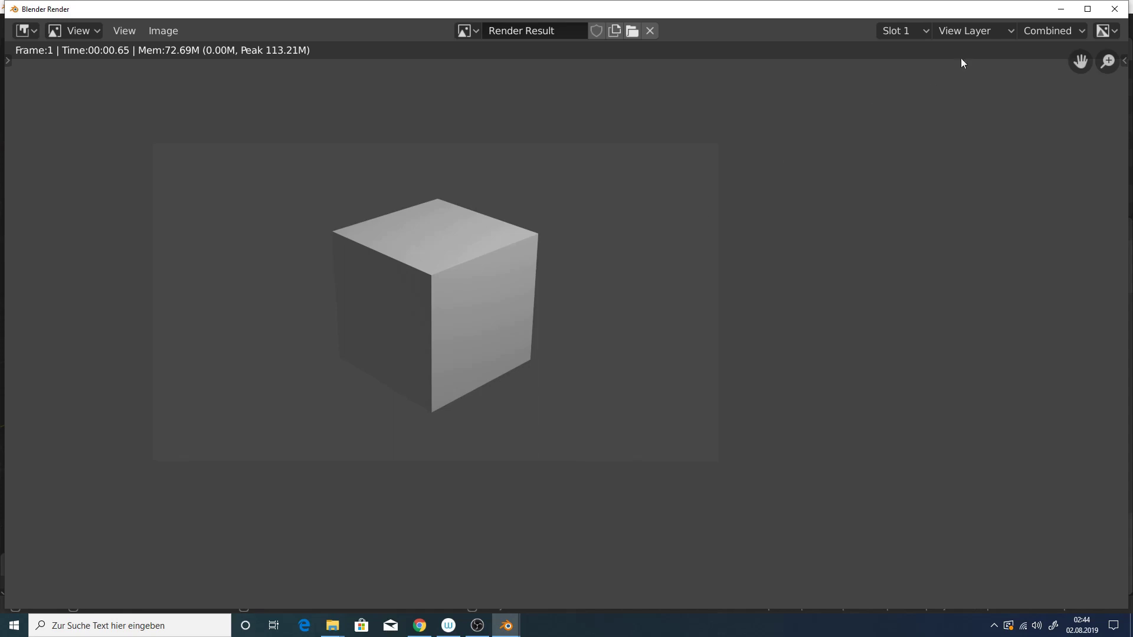
click(1114, 9)
mouse_move(590, 128)
mouse_down()
mouse_move(555, 113)
mouse_move(595, 6)
mouse_up()
drag(534, 80, 440, 195)
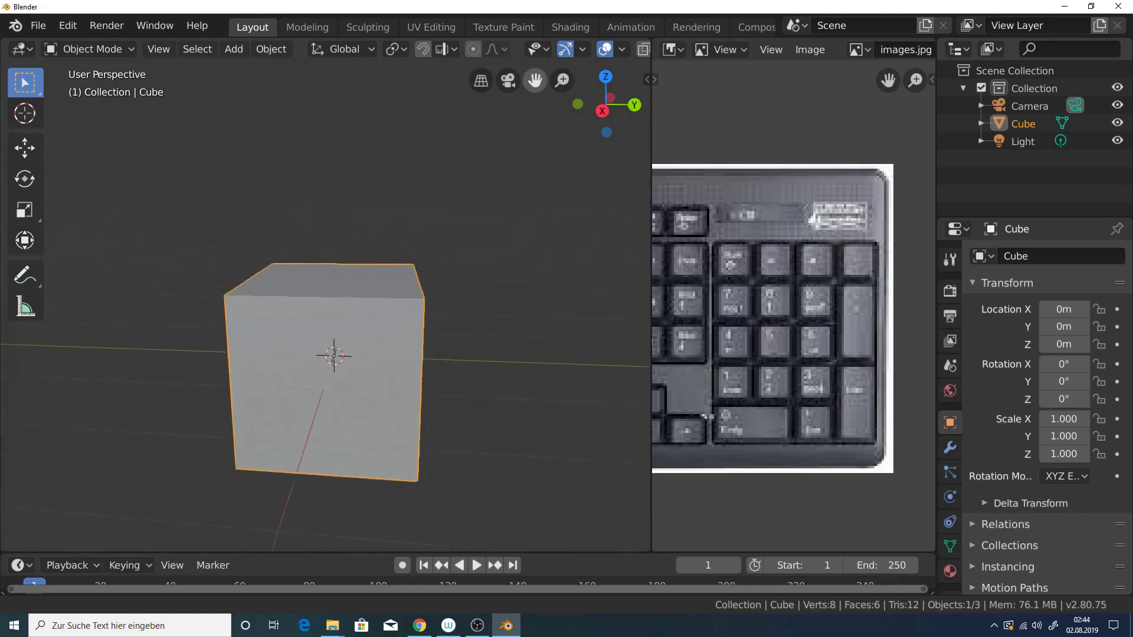
Pan and zoom with the hand and magnifier buttons, then orbit to a three-quarter top view
drag(535, 80, 534, 81)
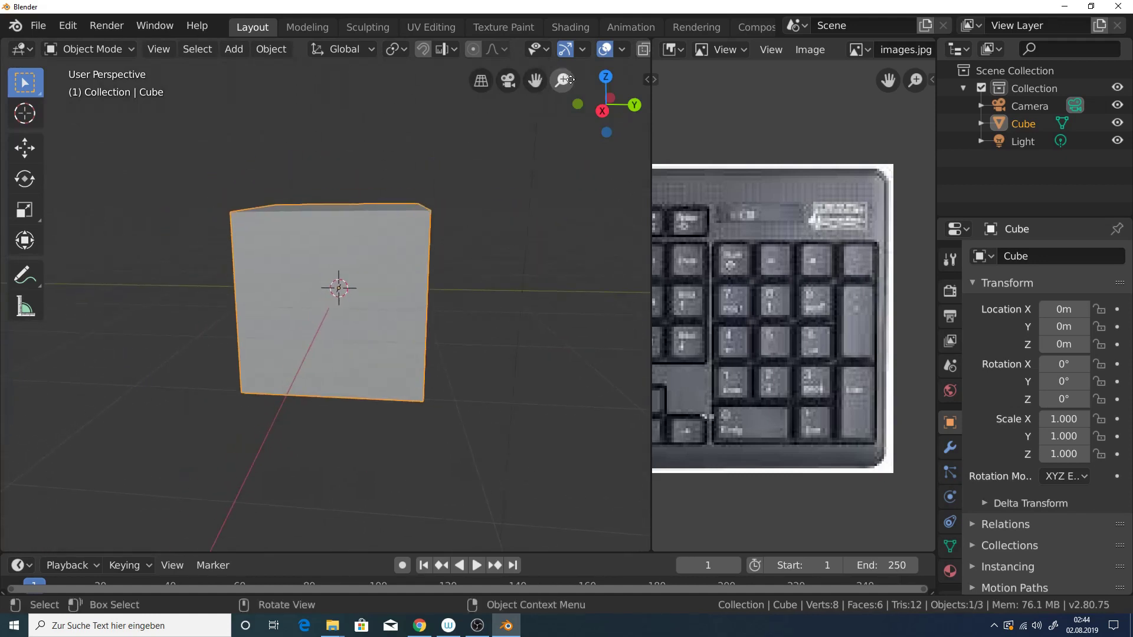
mouse_move(563, 80)
mouse_down()
mouse_move(564, 94)
mouse_move(564, 80)
mouse_up()
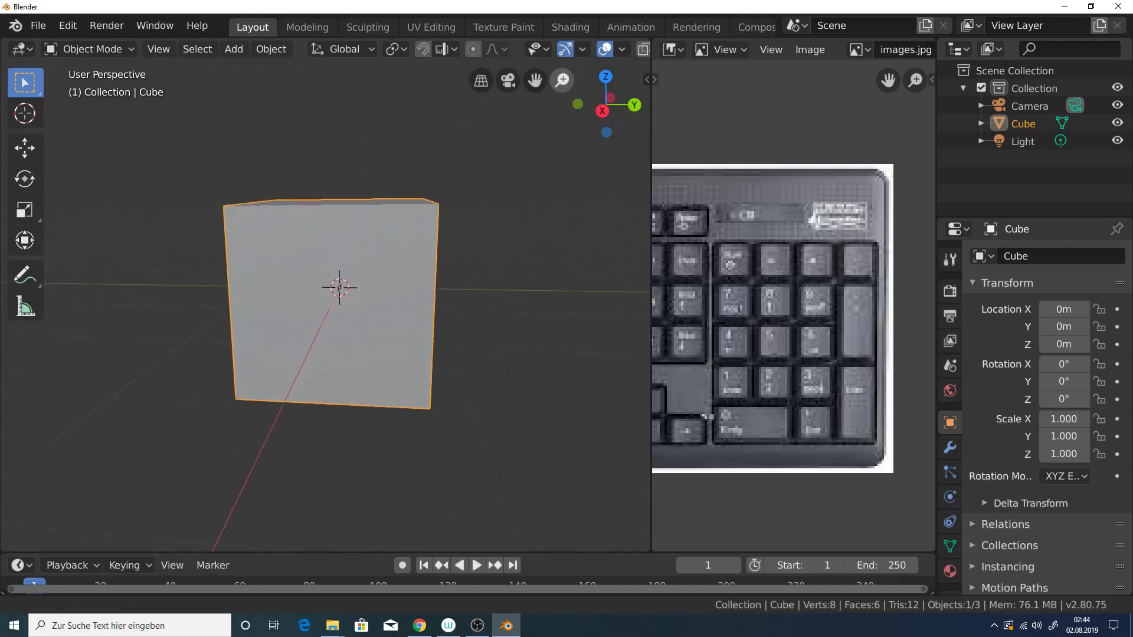
drag(564, 81, 563, 62)
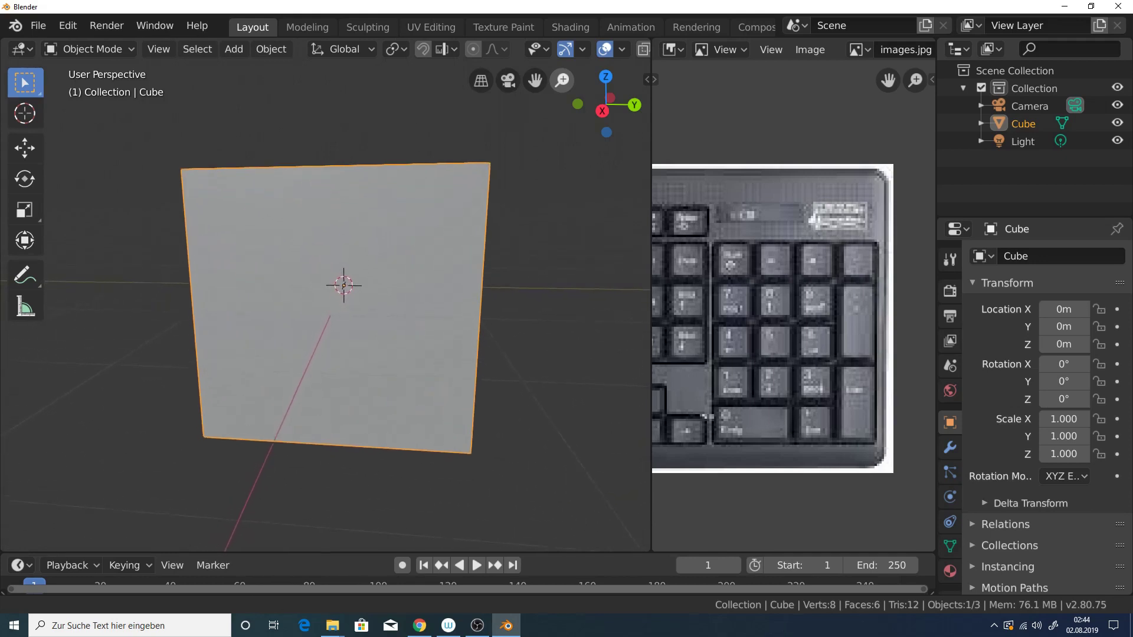
drag(562, 80, 563, 100)
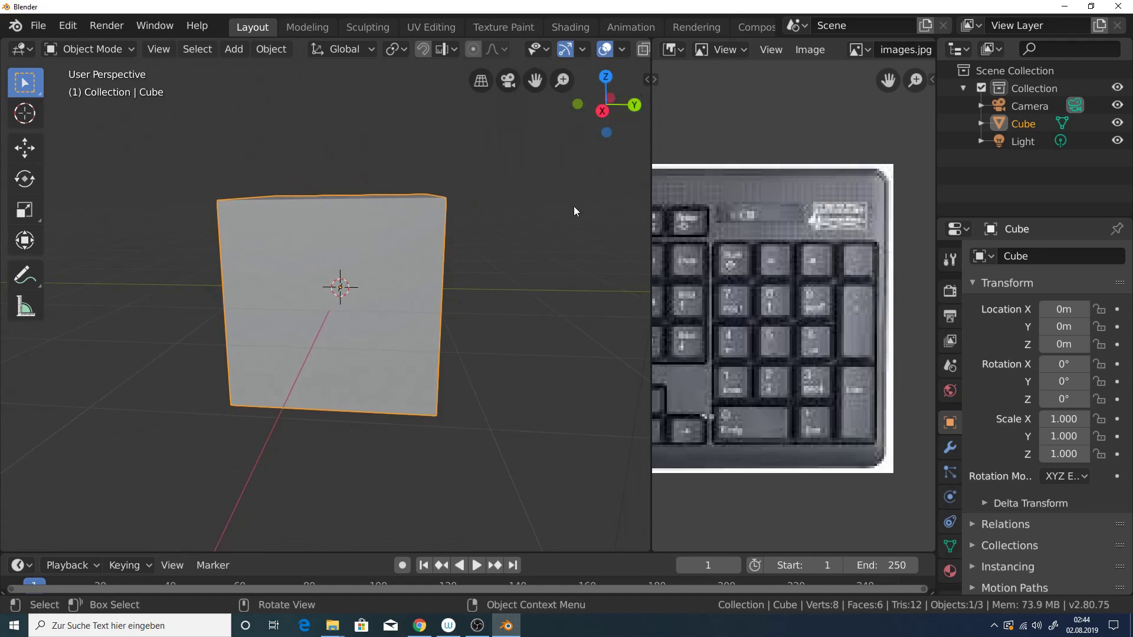
middle_drag(605, 143, 505, 224)
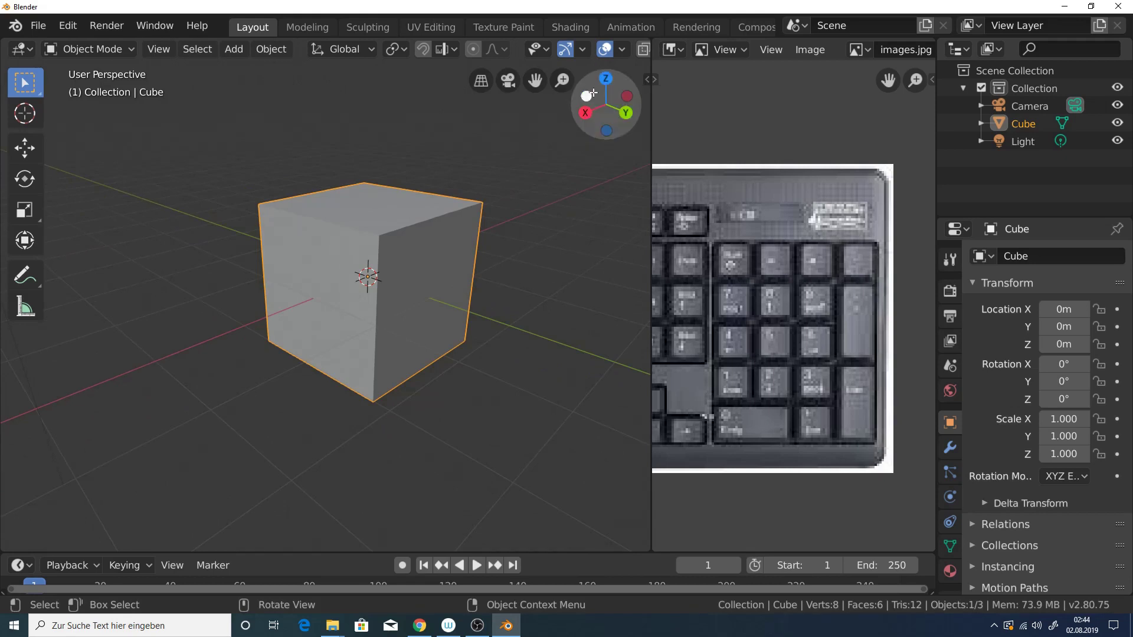
Orbit with the navigation gizmo to a near-front view and scroll-zoom on the cube
drag(585, 112, 630, 110)
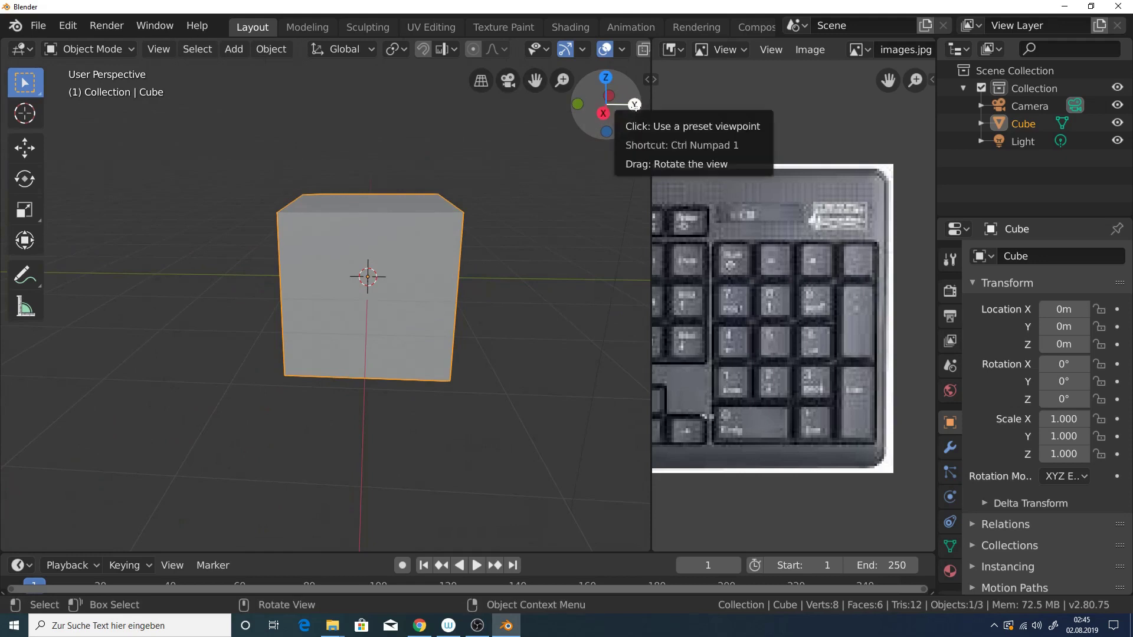
mouse_move(630, 110)
mouse_down()
mouse_move(649, 121)
mouse_move(587, 115)
mouse_move(617, 112)
mouse_up()
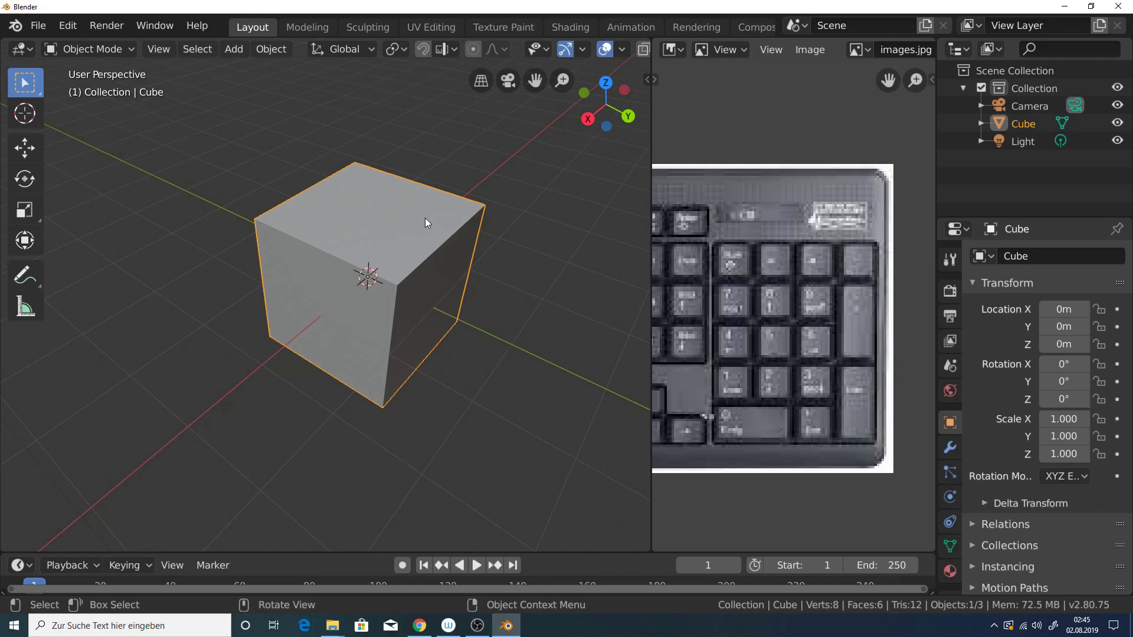
scroll(399, 274, up, 2)
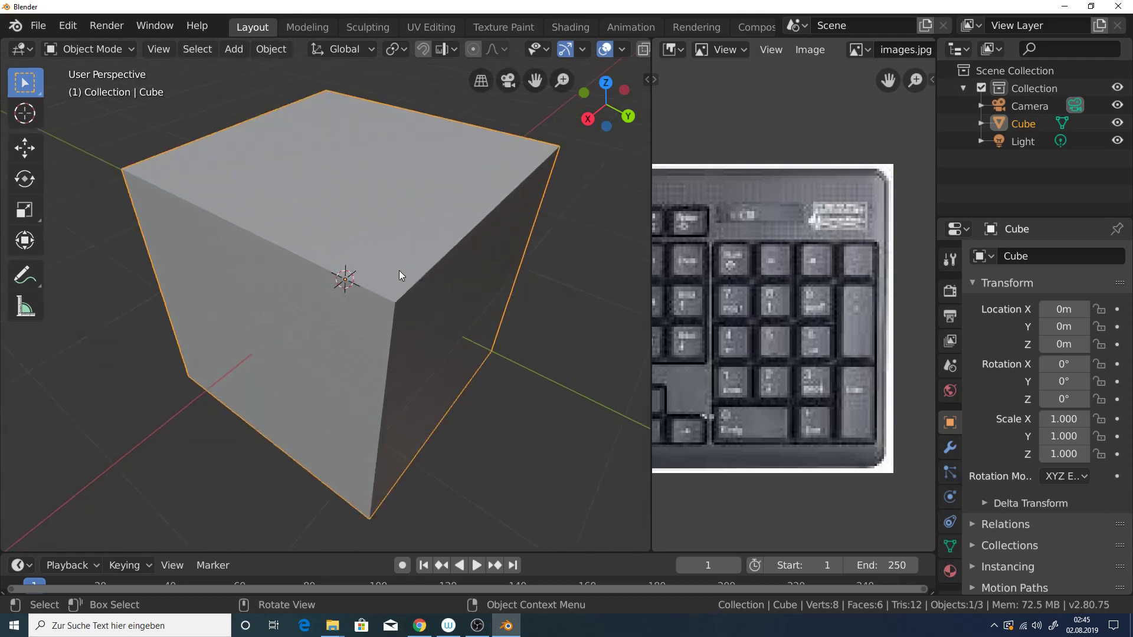
scroll(399, 270, up, 3)
scroll(399, 270, down, 5)
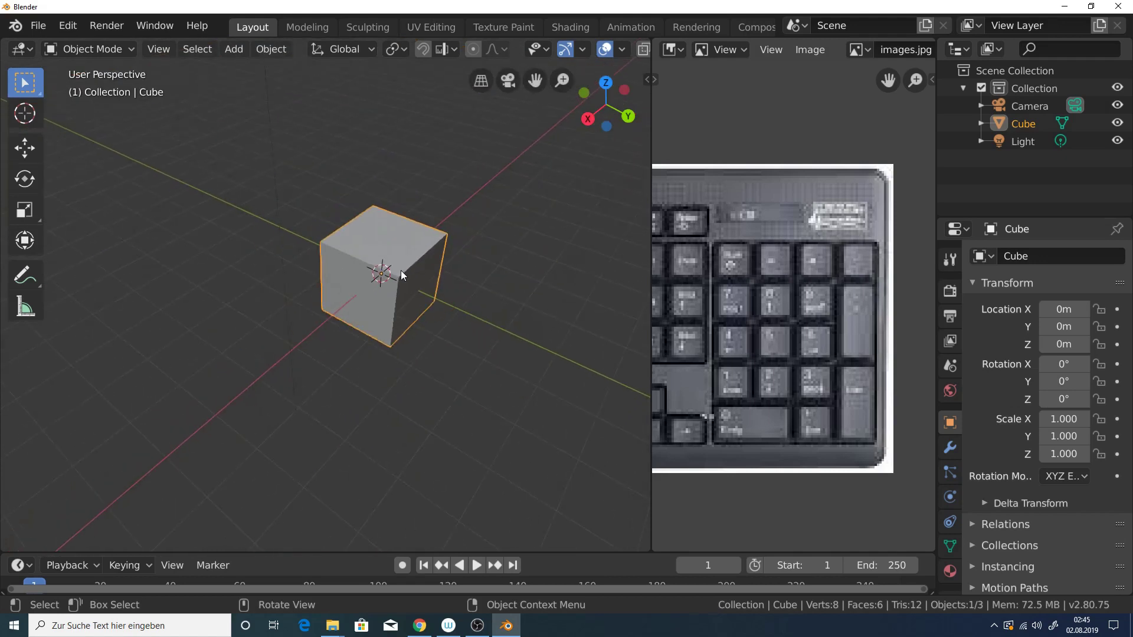
Ctrl-drag to zoom in, orbit to a lower angle, and pan the cube right of centre
key(ctrl)
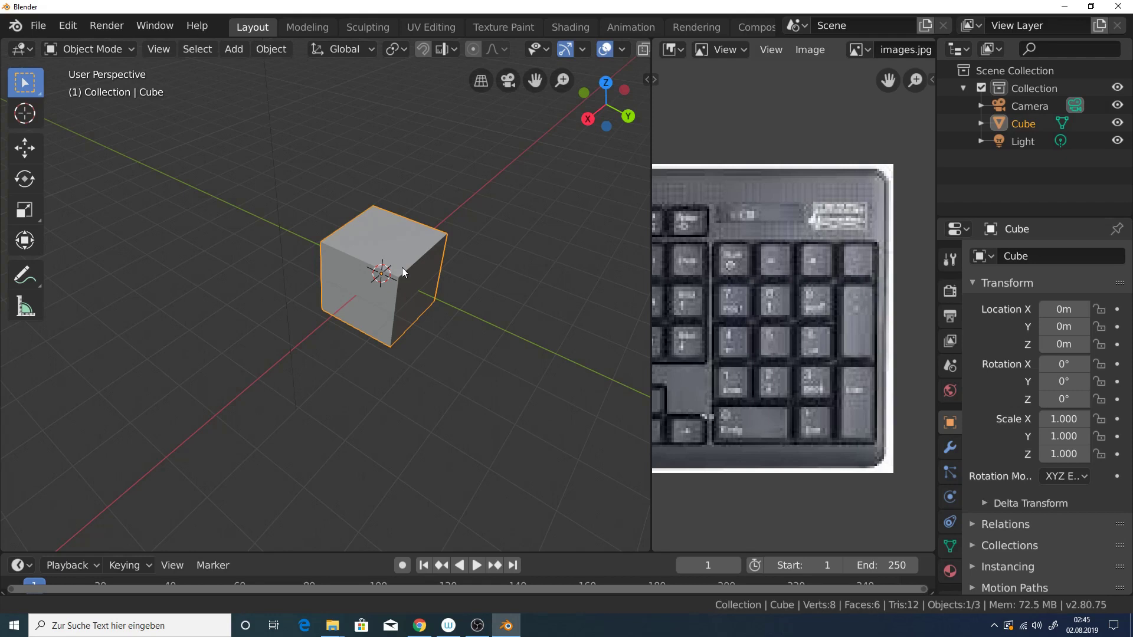
mouse_move(402, 267)
ctrl+middle_down()
mouse_move(417, 200)
mouse_move(406, 274)
mouse_move(422, 218)
mouse_move(422, 233)
ctrl+middle_up()
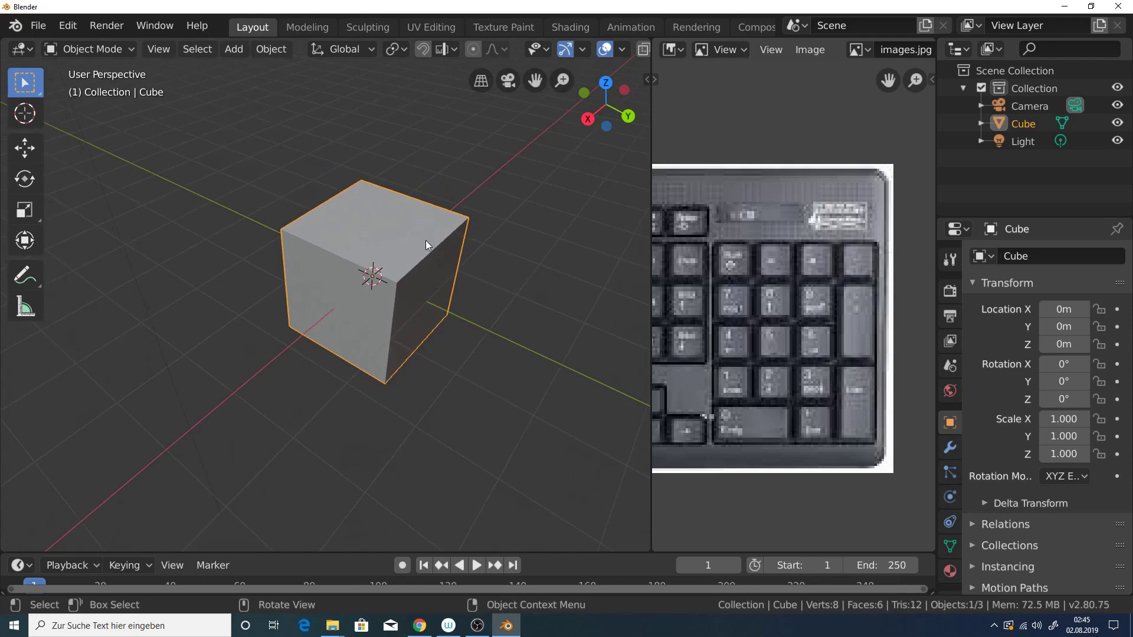
mouse_move(426, 240)
middle_down()
mouse_move(329, 240)
mouse_move(376, 187)
mouse_move(376, 232)
mouse_move(345, 248)
mouse_move(324, 235)
mouse_move(457, 198)
mouse_move(419, 198)
mouse_move(387, 215)
mouse_move(394, 240)
mouse_move(462, 217)
mouse_move(380, 213)
middle_up()
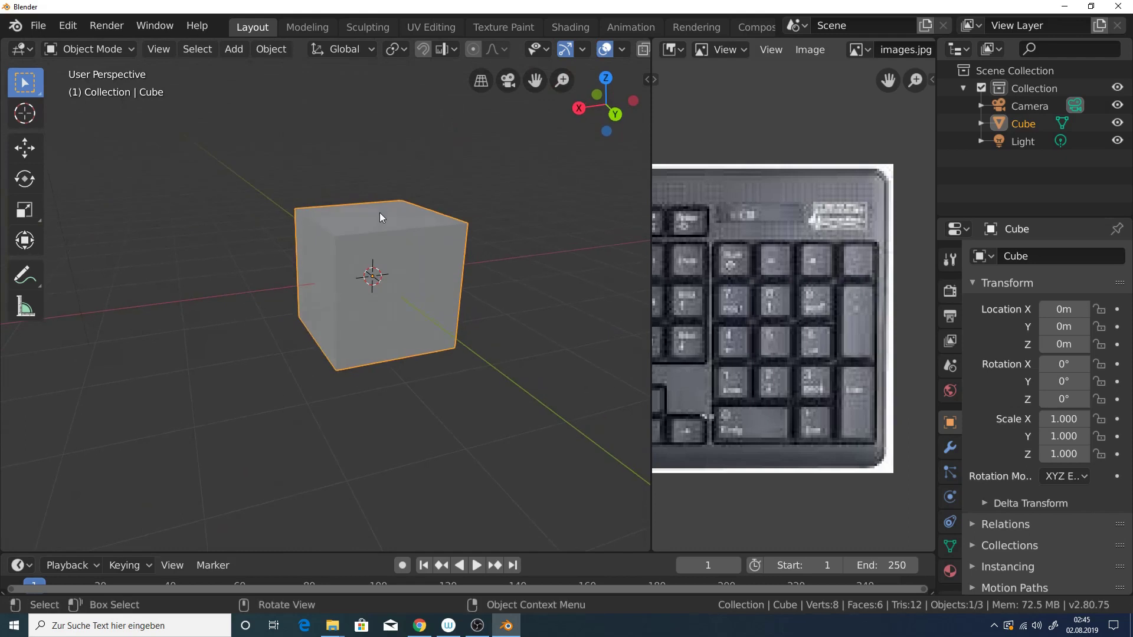
mouse_move(380, 217)
shift+middle_down()
mouse_move(501, 221)
mouse_move(384, 180)
mouse_move(268, 206)
mouse_move(334, 239)
mouse_move(508, 201)
mouse_move(342, 194)
mouse_move(455, 136)
shift+middle_up()
mouse_move(374, 152)
shift+middle_down()
mouse_move(352, 187)
mouse_move(486, 144)
mouse_move(367, 112)
mouse_move(322, 193)
mouse_move(476, 145)
mouse_move(359, 141)
shift+middle_up()
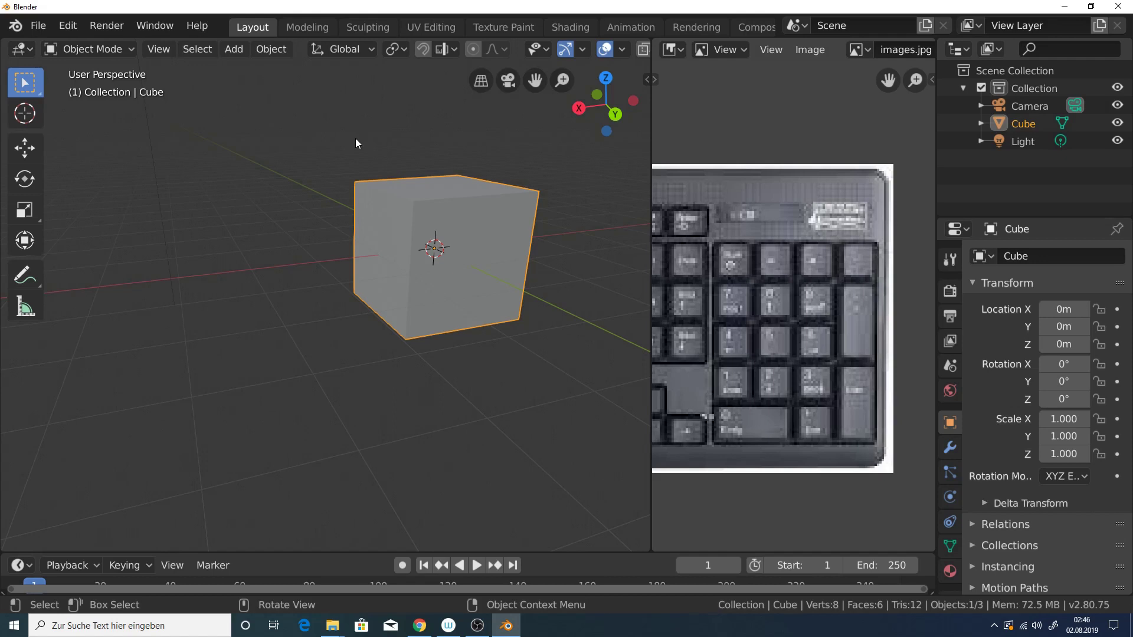
Scroll-zoom the keyboard image until its numeric keypad fills the image editor
scroll(795, 310, down, 4)
scroll(791, 307, up, 1)
scroll(791, 307, up, 2)
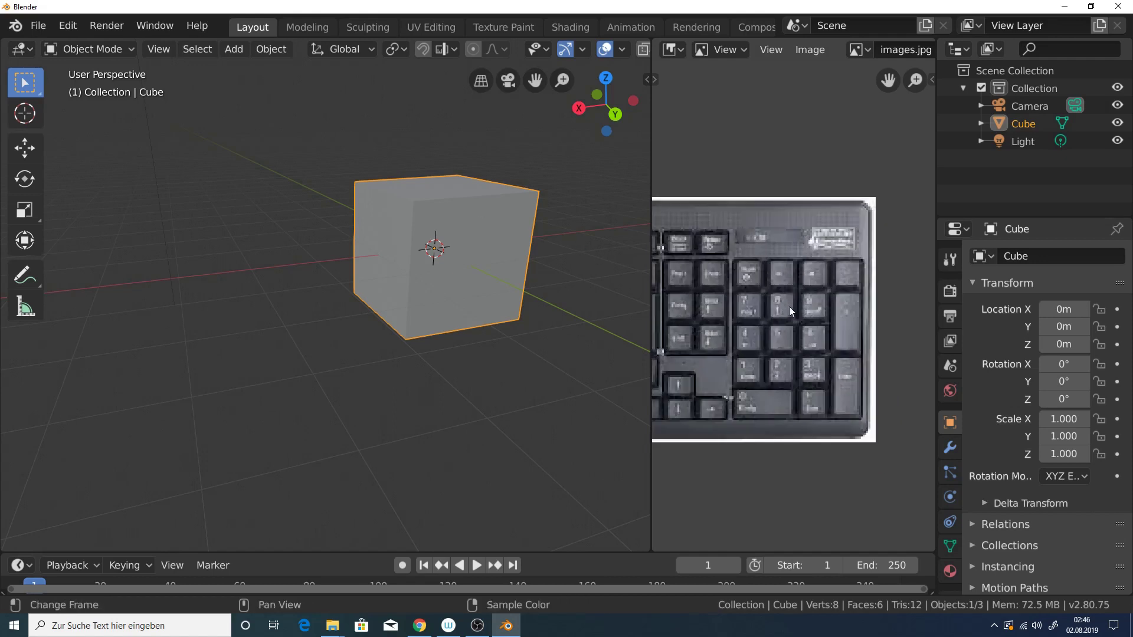
scroll(799, 283, up, 2)
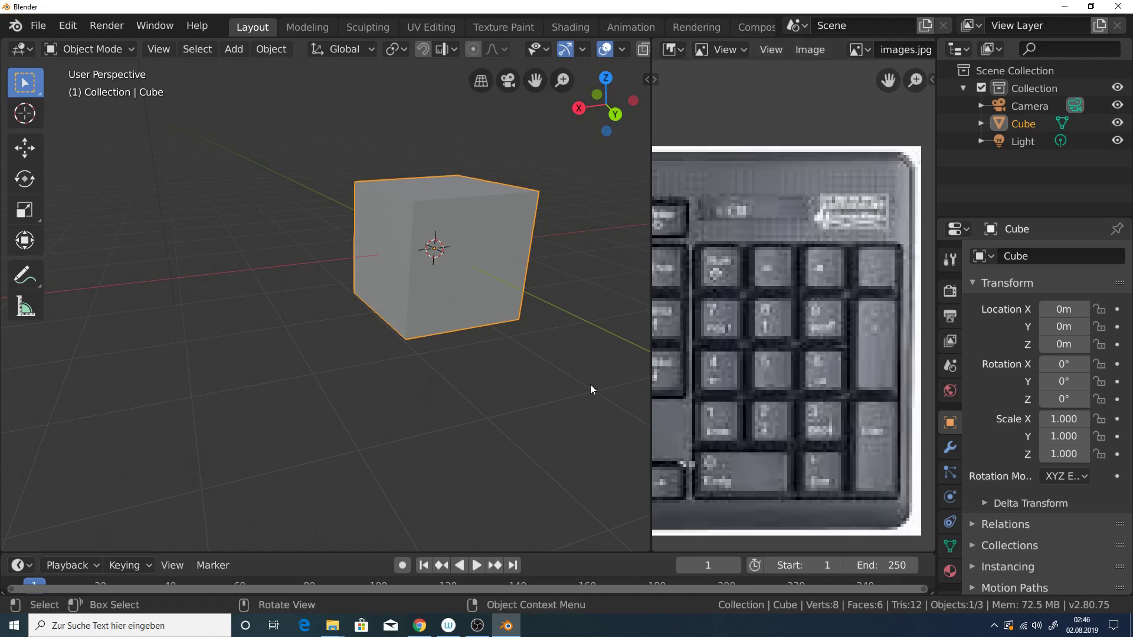
Step through front, back, top, bottom, right and left orthographic views of the cube
key(KP_1)
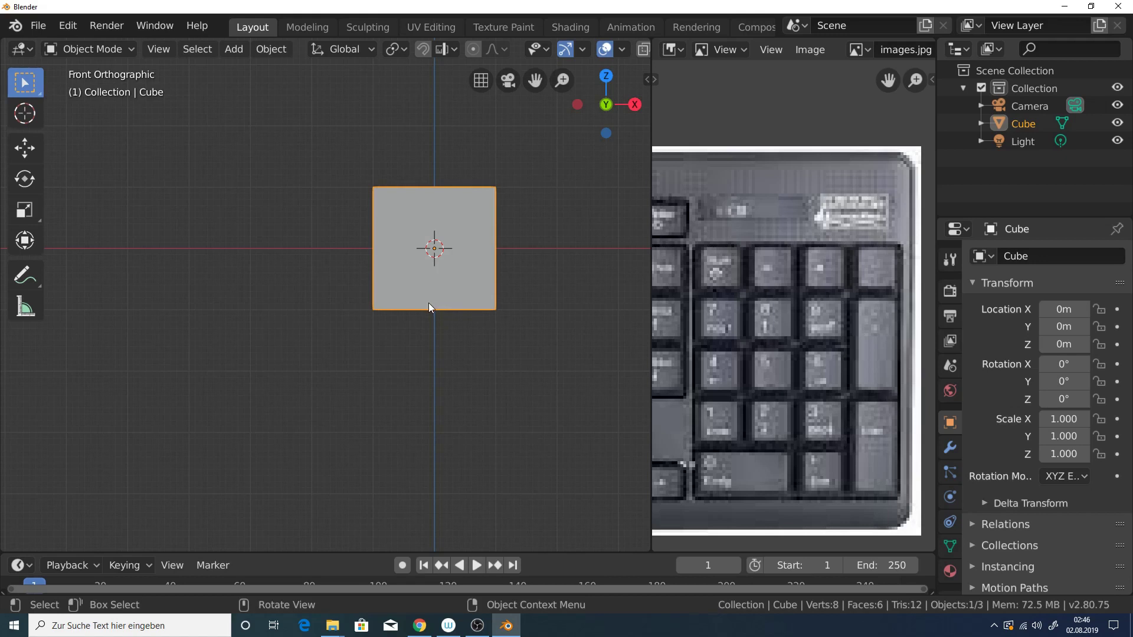
key(ctrl+KP_1)
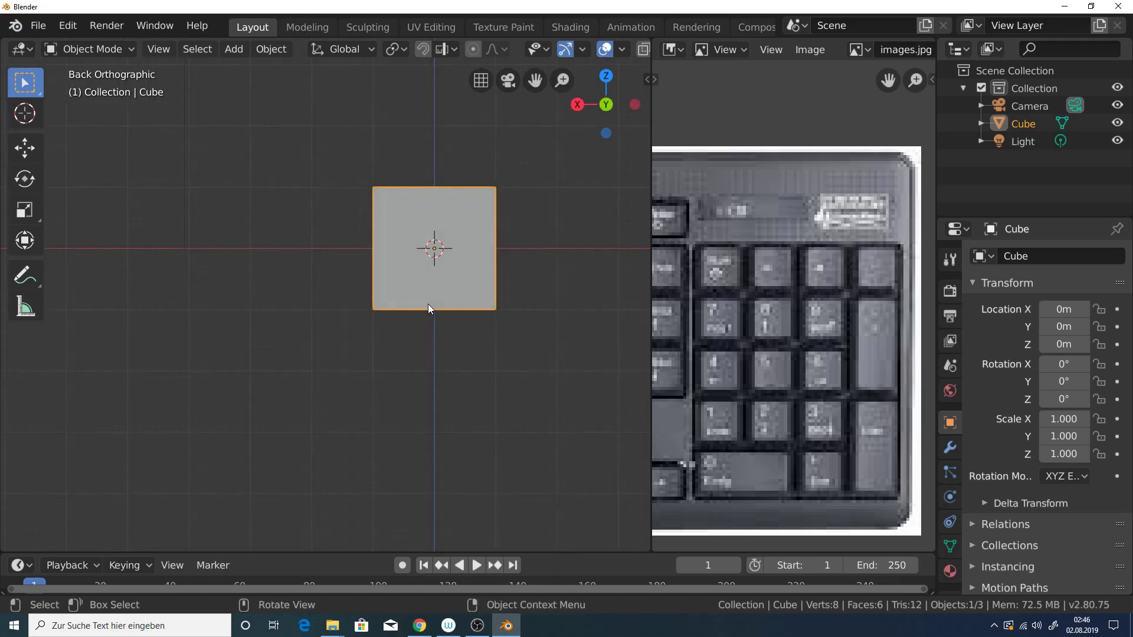
key(KP_7)
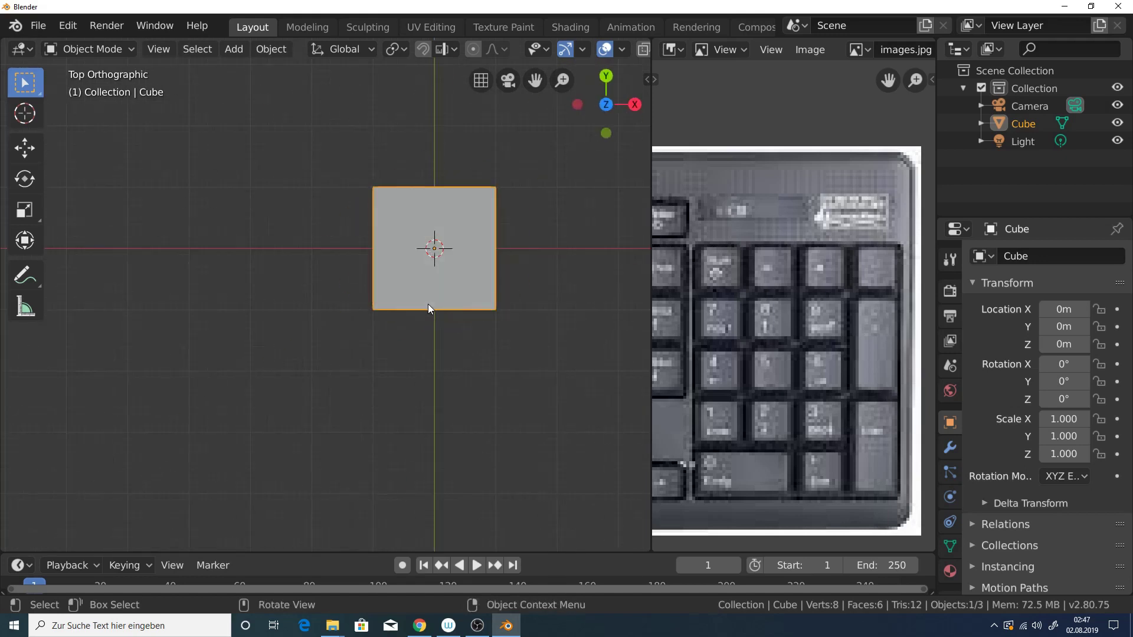
key(ctrl+KP_7)
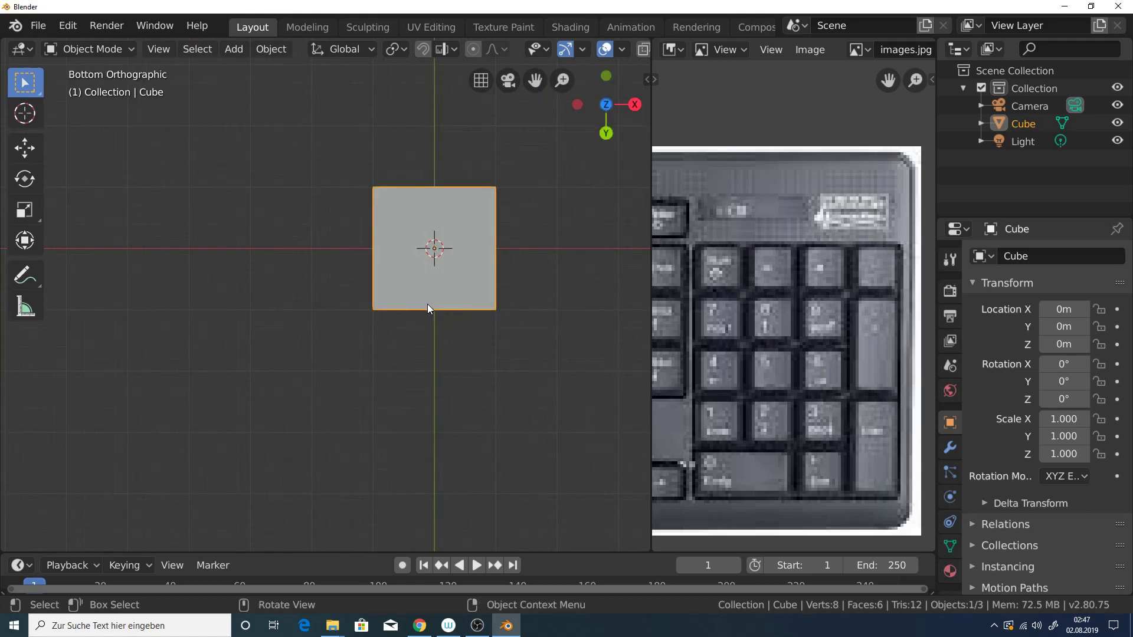
key(KP_3)
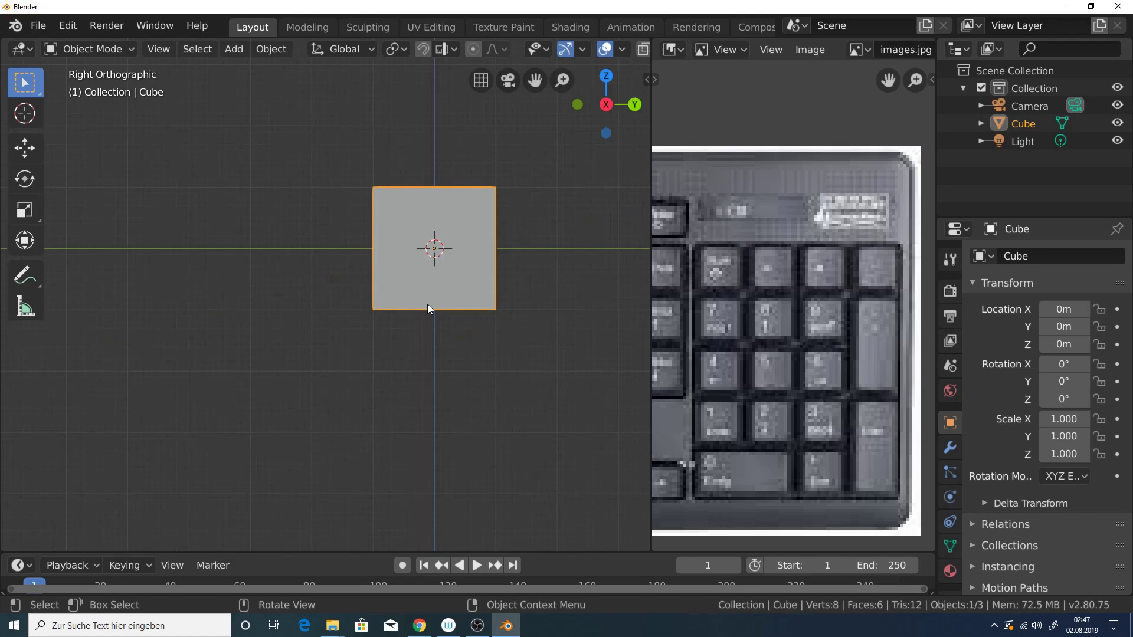
key(ctrl+KP_3)
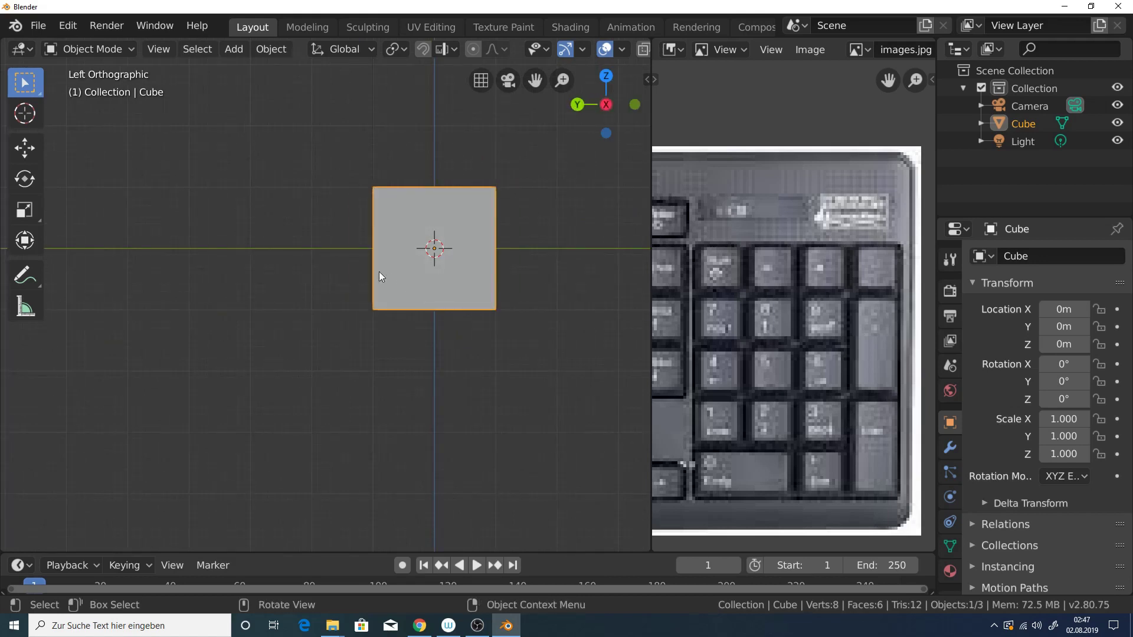
Orbit to an angled view, look through the camera, then leave camera view
middle_drag(378, 271, 508, 312)
key(KP_0)
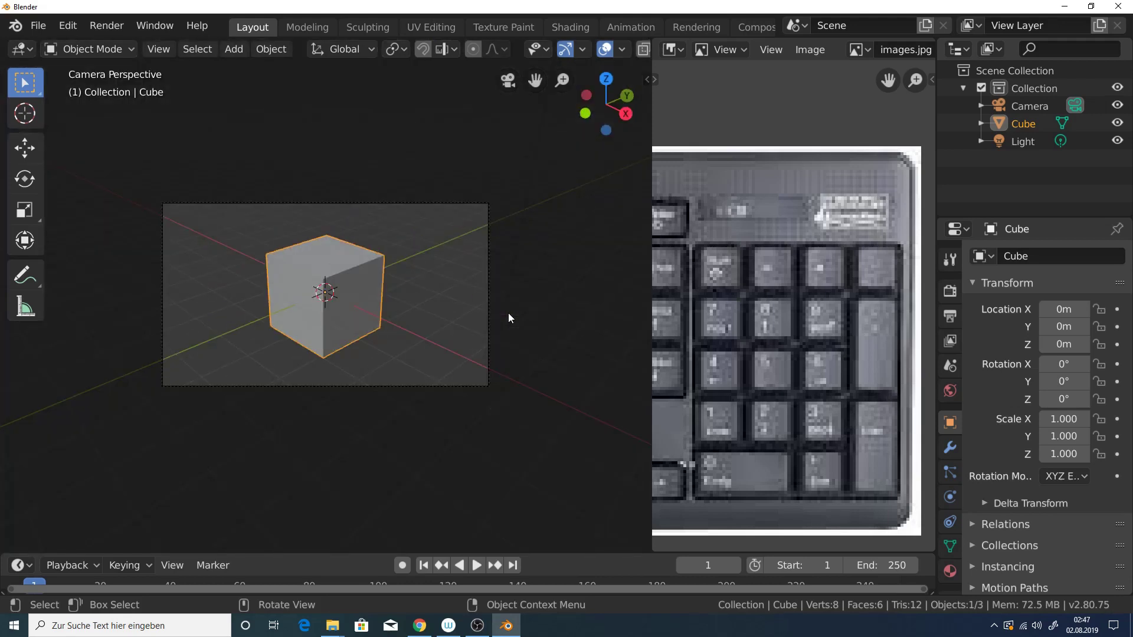
key(KP_0)
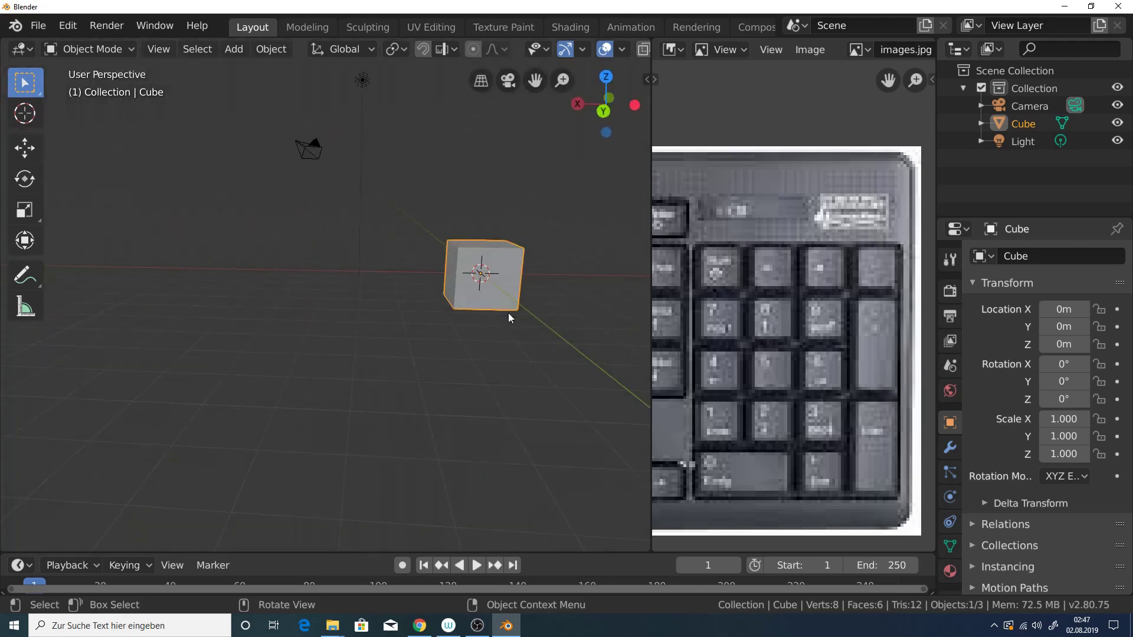
Select and frame the light, then select and frame the camera
click(363, 81)
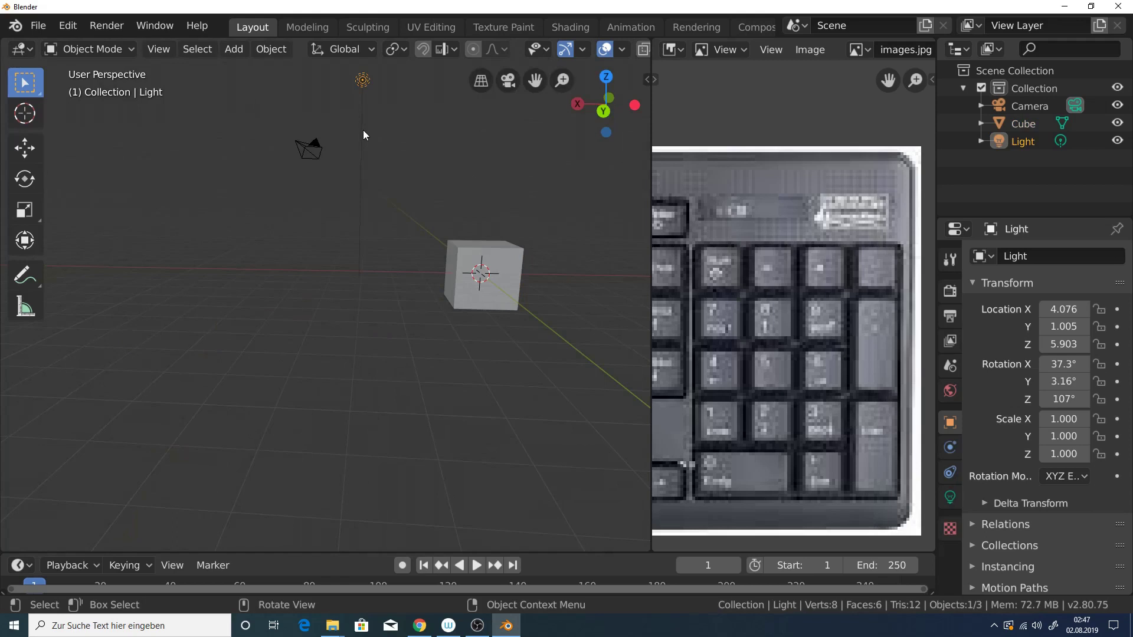
key(KP_Decimal)
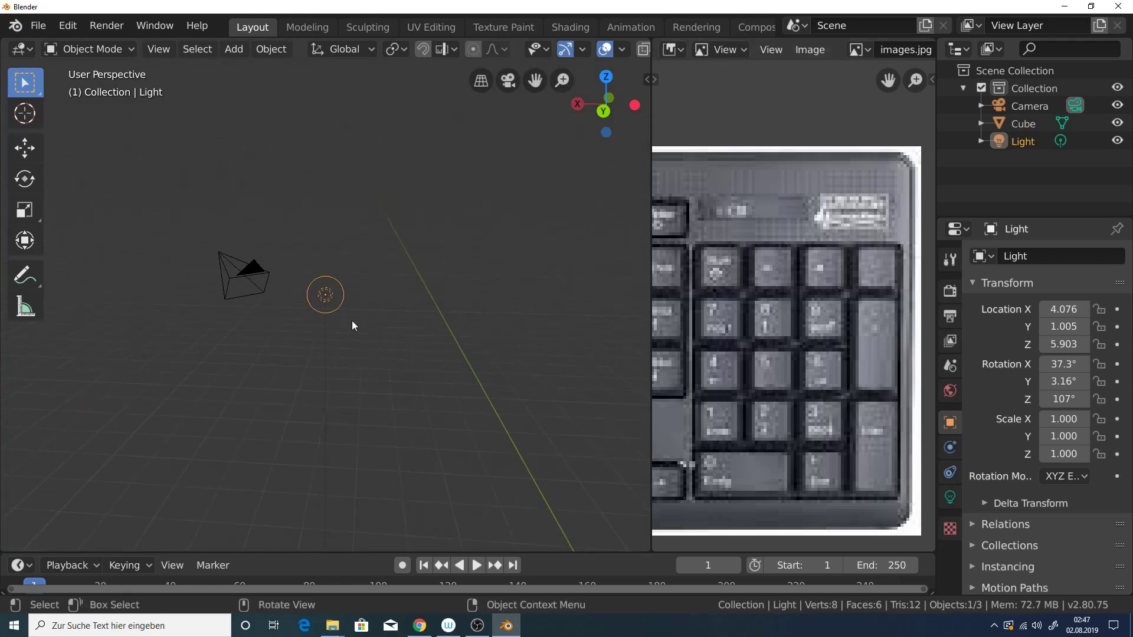
click(242, 273)
scroll(253, 275, down, 3)
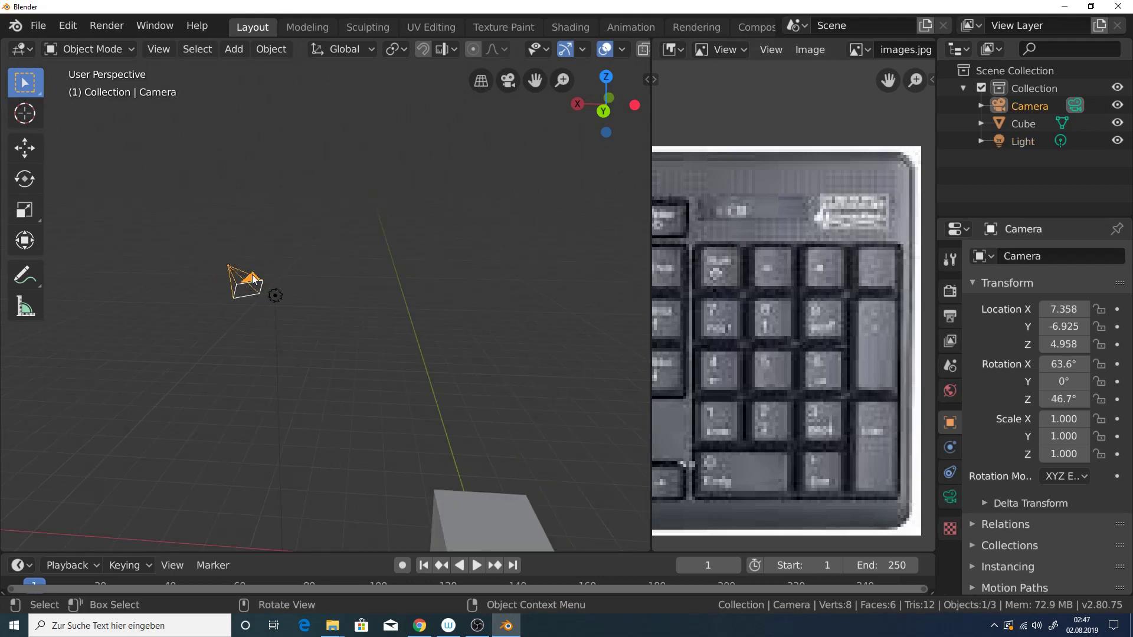
scroll(252, 274, down, 3)
scroll(252, 274, down, 2)
scroll(253, 276, down, 2)
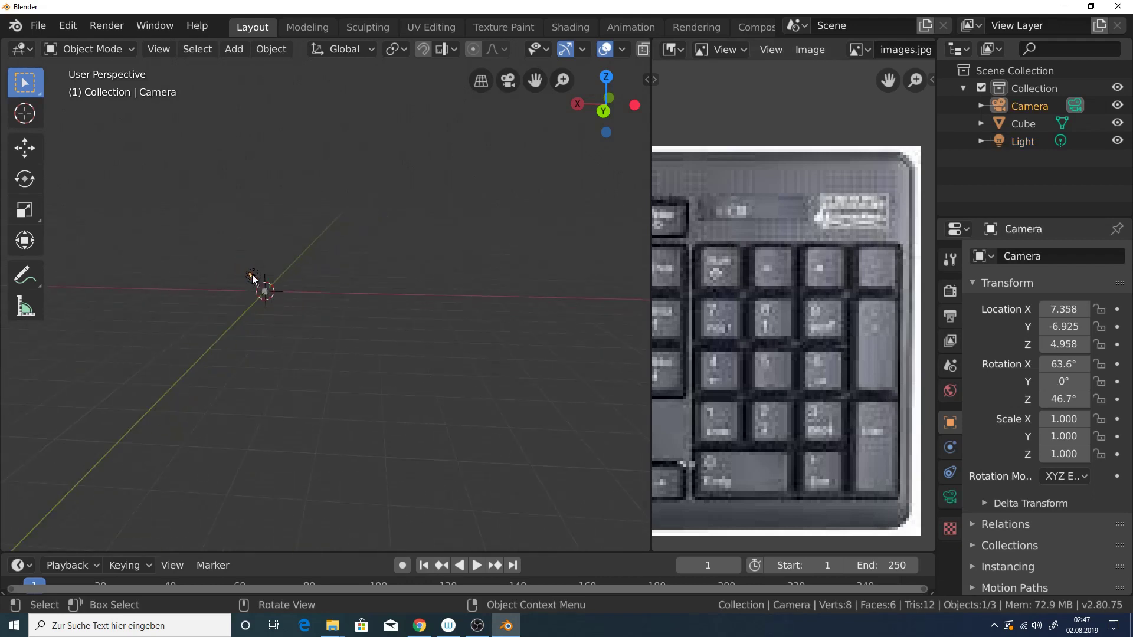
key(KP_Decimal)
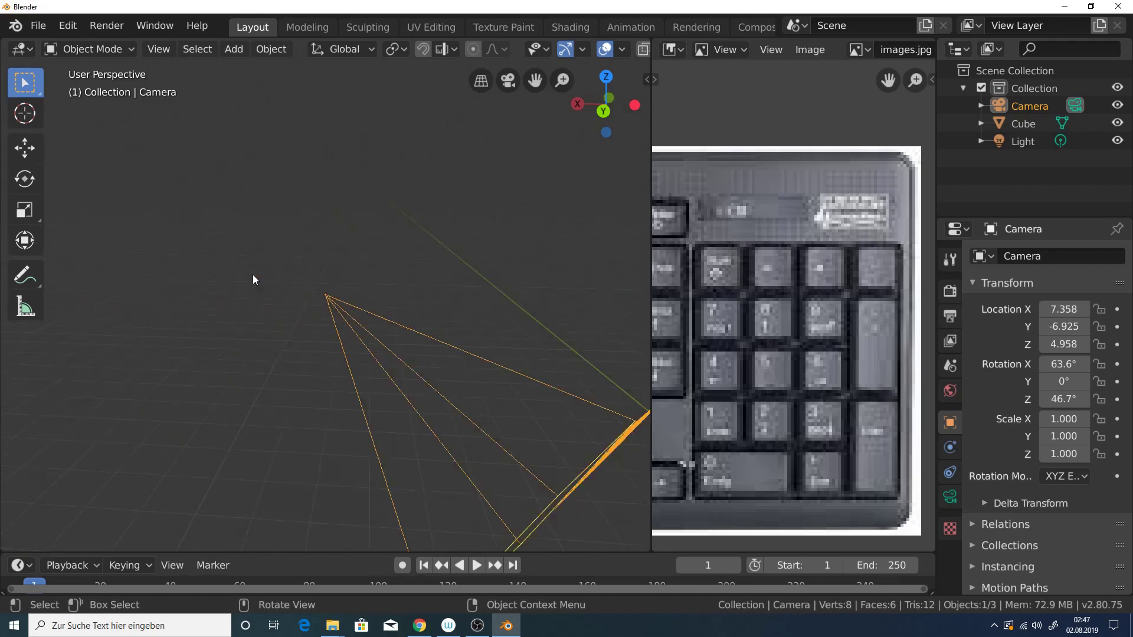
Orbit around the camera and zoom out until cube, camera and light show together
mouse_move(304, 318)
middle_down()
mouse_move(296, 273)
mouse_move(265, 260)
mouse_move(340, 289)
middle_up()
scroll(338, 286, down, 2)
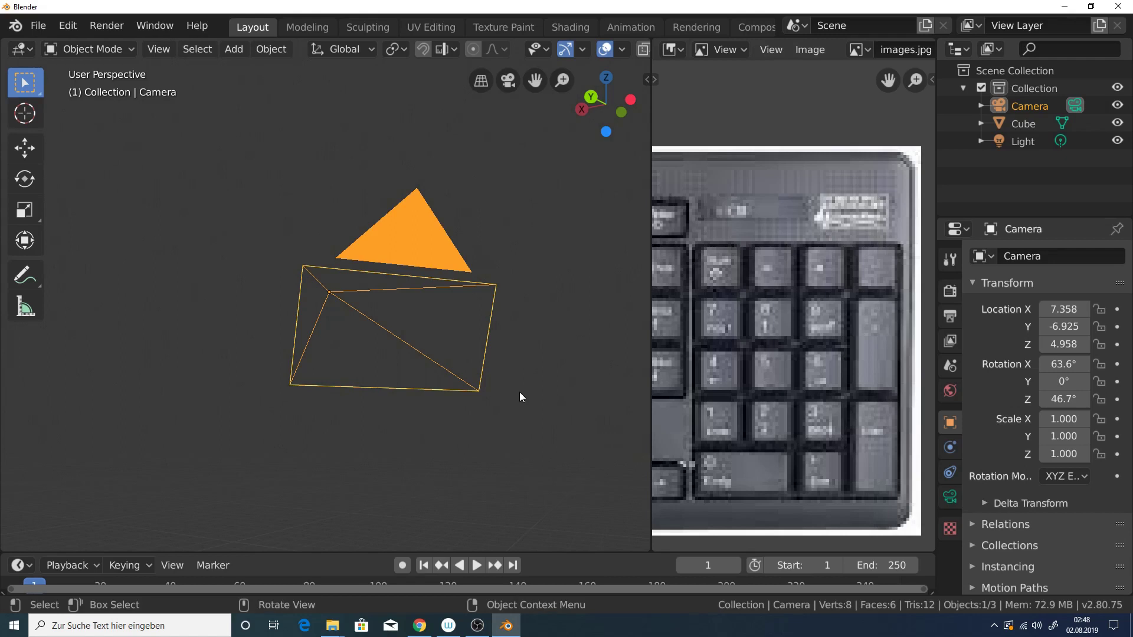
scroll(519, 392, down, 10)
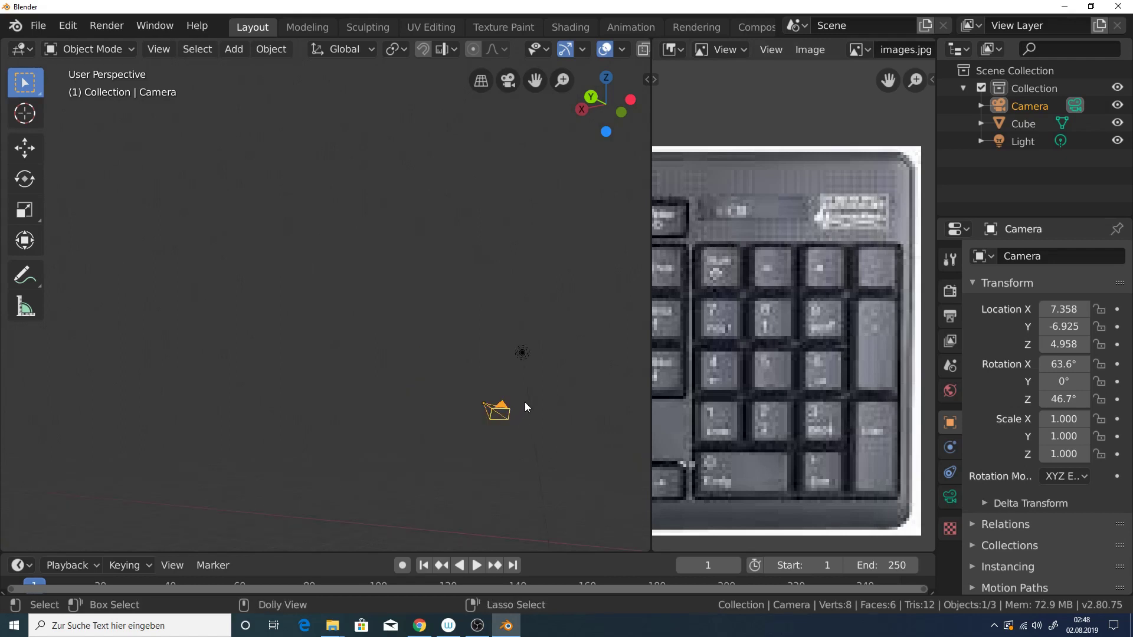
mouse_move(522, 399)
middle_down()
mouse_move(528, 522)
mouse_move(544, 477)
mouse_move(546, 527)
mouse_move(533, 350)
mouse_move(550, 396)
middle_up()
scroll(548, 377, up, 2)
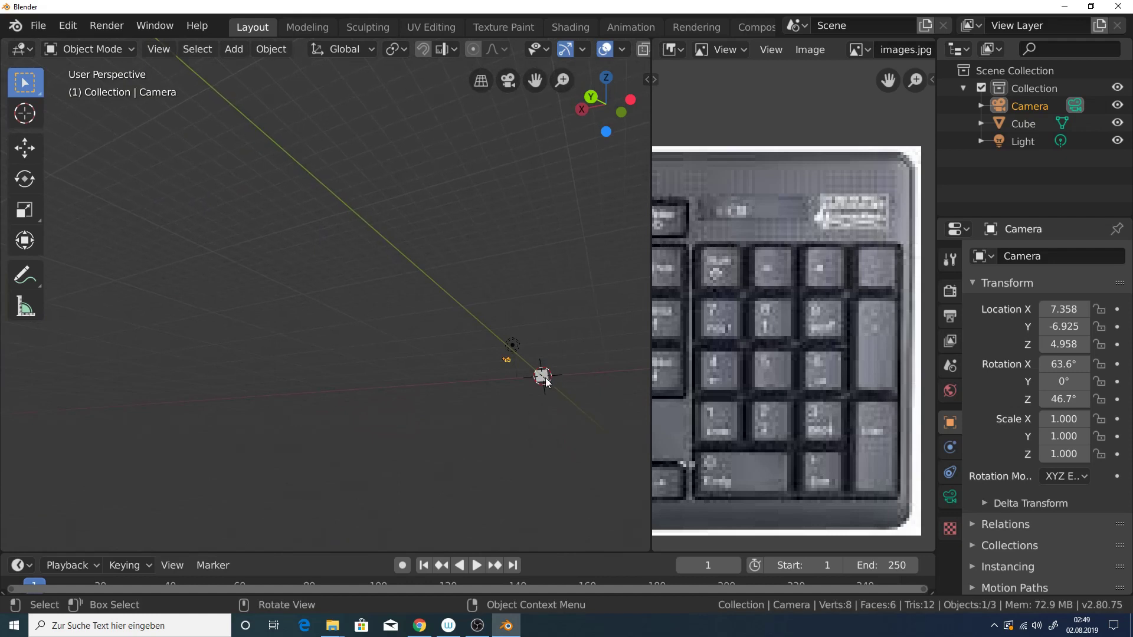
Select and frame the cube, zoom out, orbit to a new angle, and dolly in closer
click(546, 380)
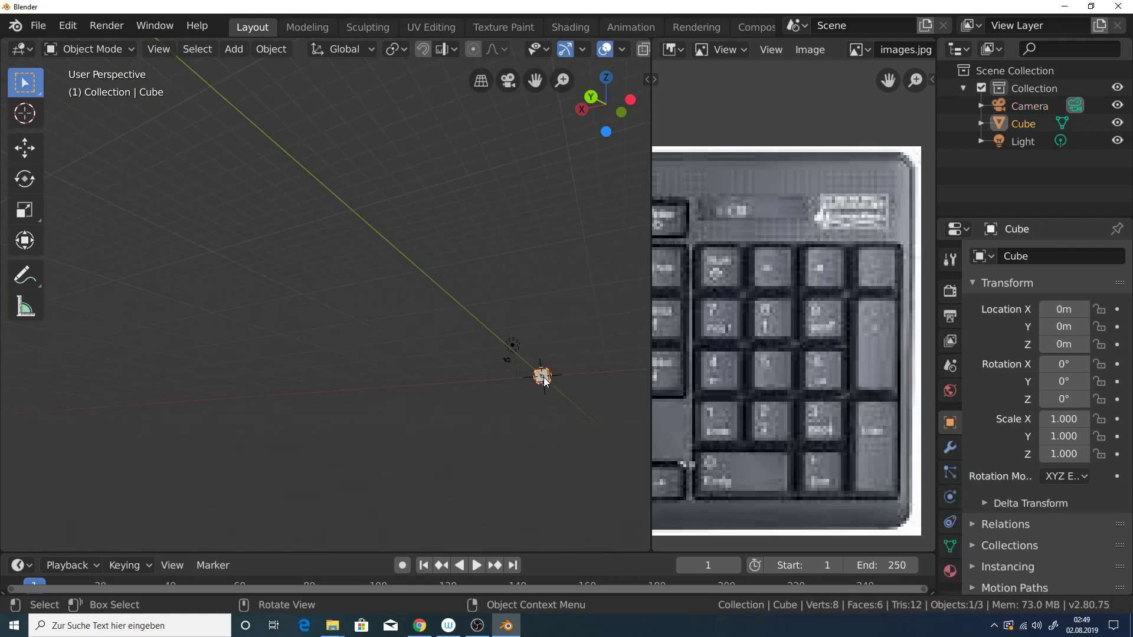
key(KP_Decimal)
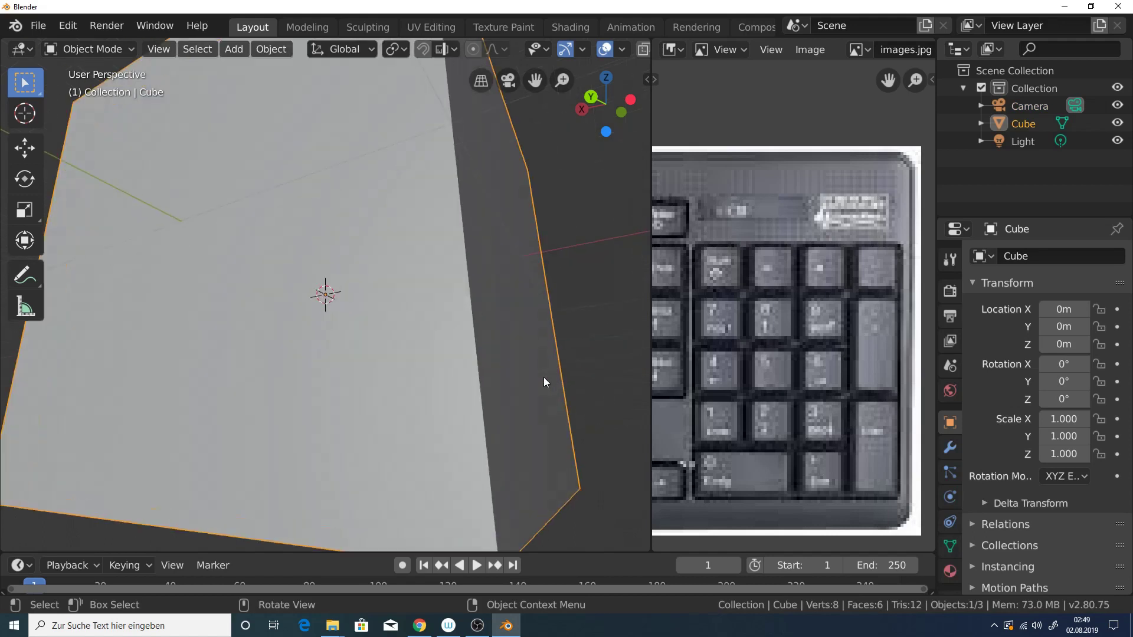
scroll(543, 377, down, 2)
scroll(519, 369, down, 3)
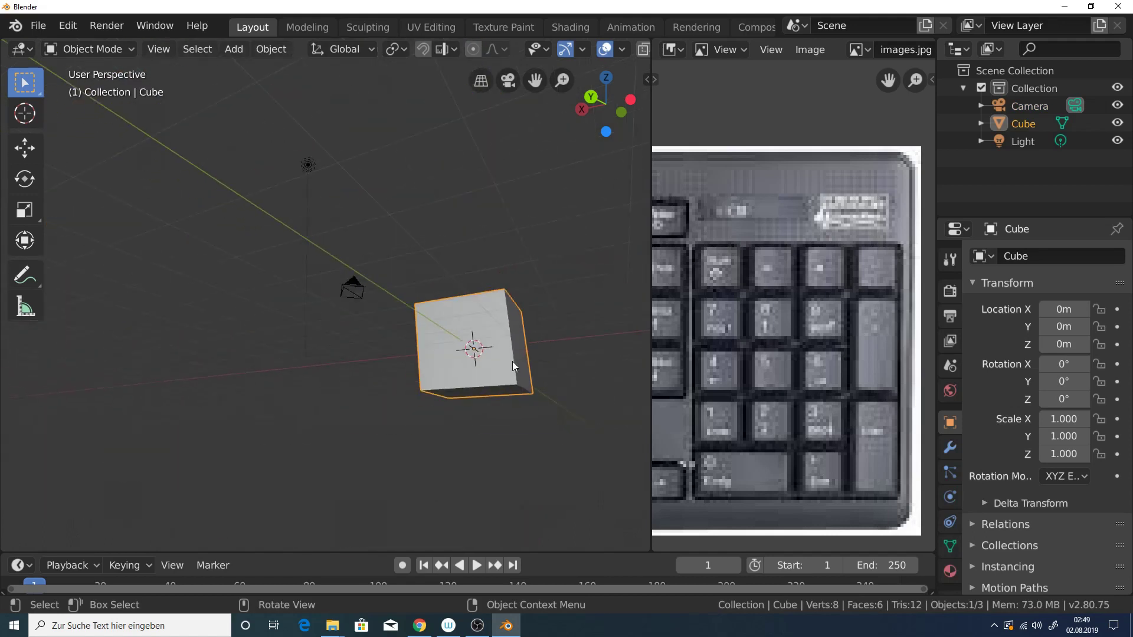
scroll(512, 361, down, 2)
mouse_move(512, 362)
middle_down()
mouse_move(498, 400)
mouse_move(494, 384)
middle_up()
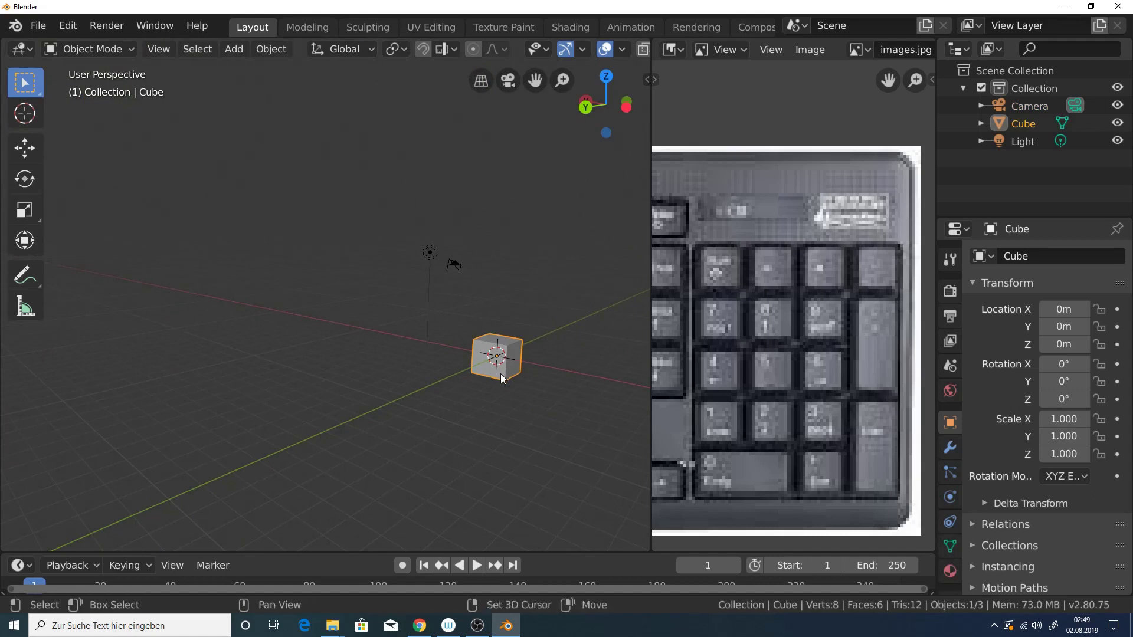
mouse_move(502, 373)
ctrl+shift+middle_down()
mouse_move(525, 301)
mouse_move(519, 337)
ctrl+shift+middle_up()
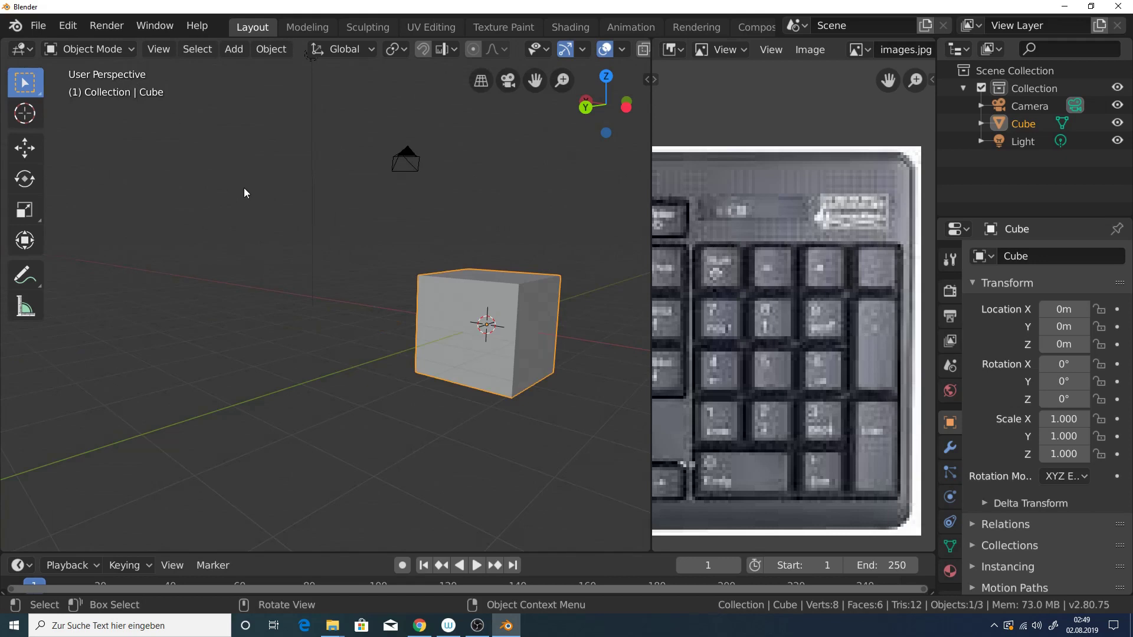
key(KP_5)
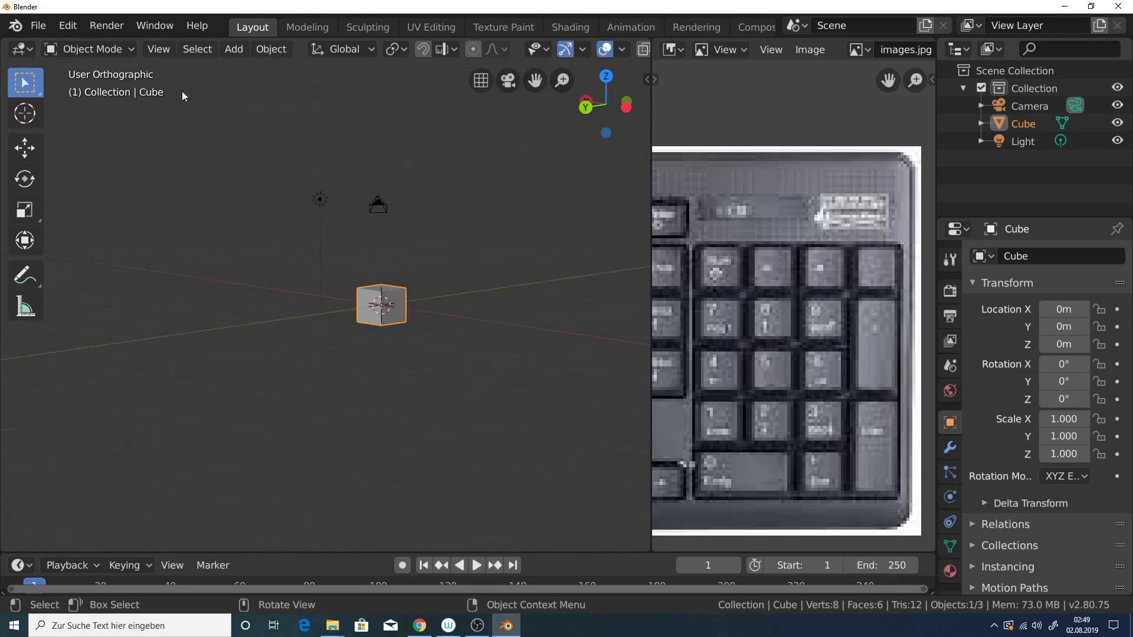
click(481, 81)
click(481, 81)
click(481, 81)
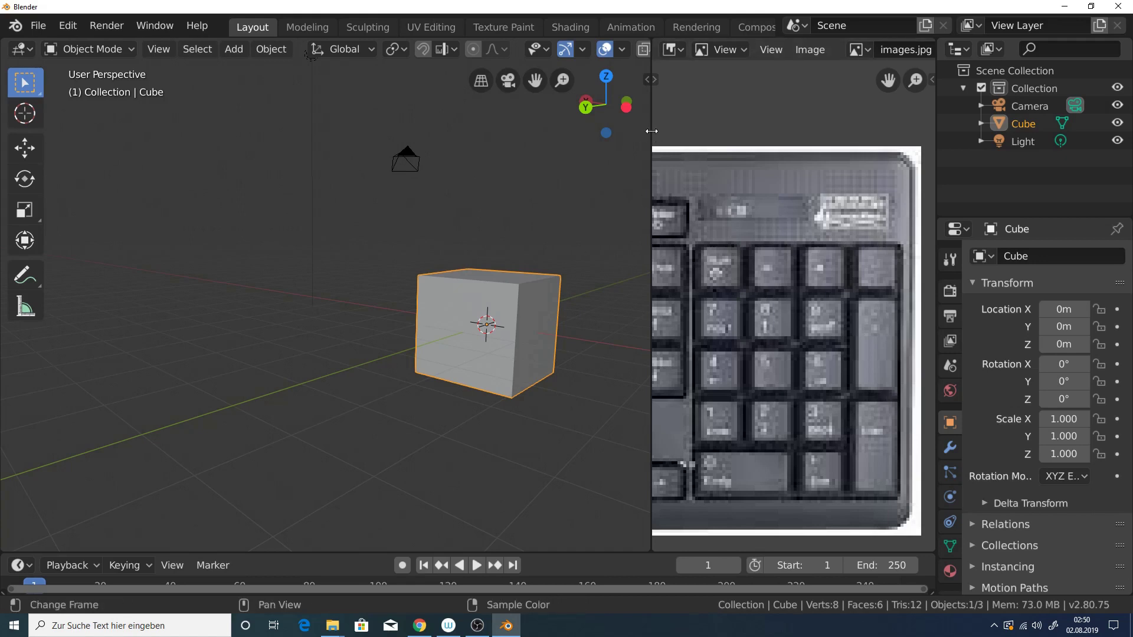
drag(652, 131, 658, 118)
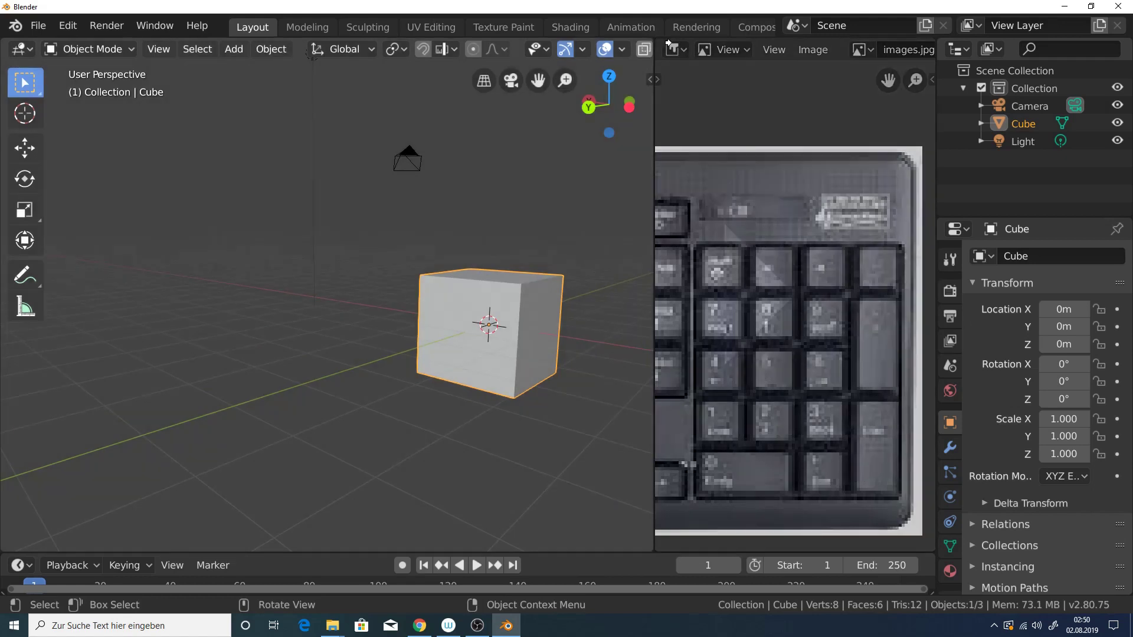
Rearrange the areas by splitting and merging views, ending with top and bottom halves
drag(656, 39, 677, 44)
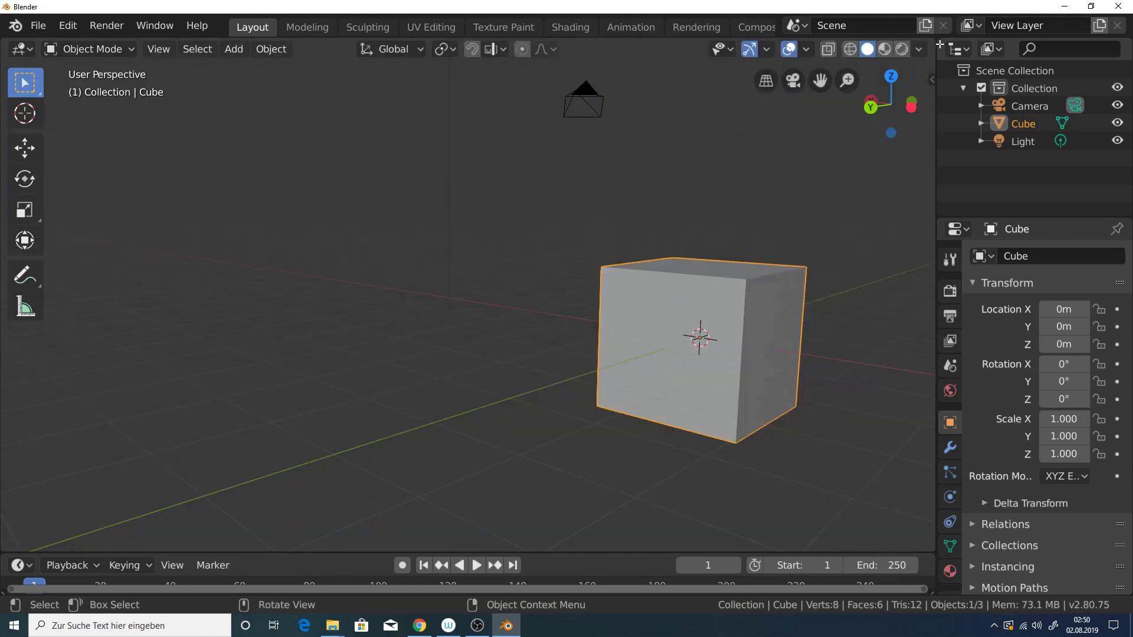
drag(935, 38, 402, 40)
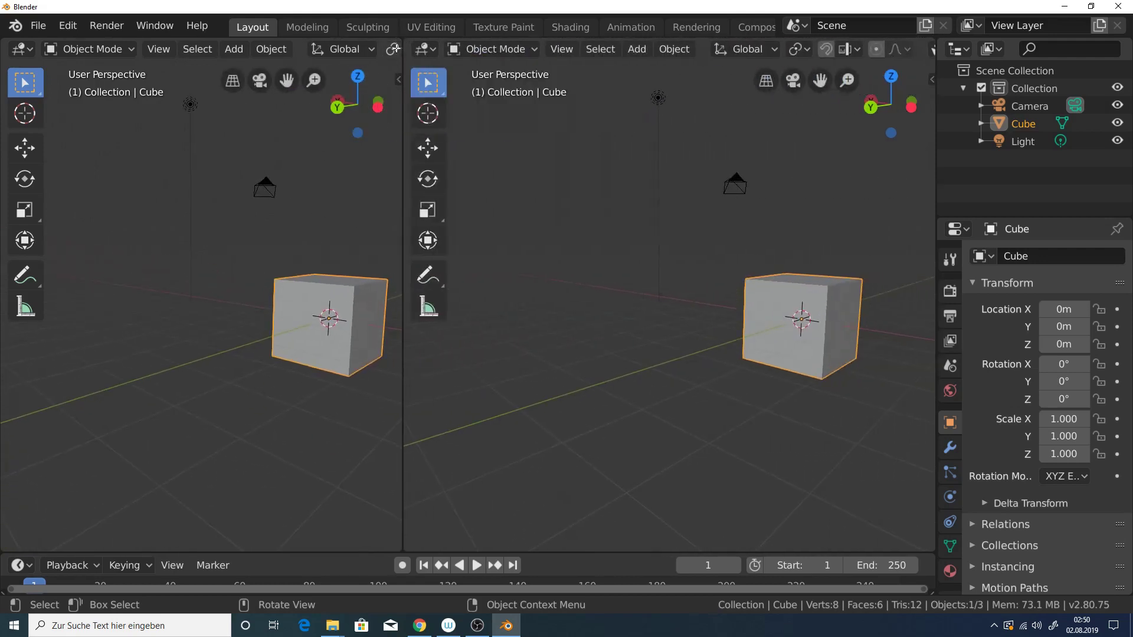
drag(403, 40, 412, 42)
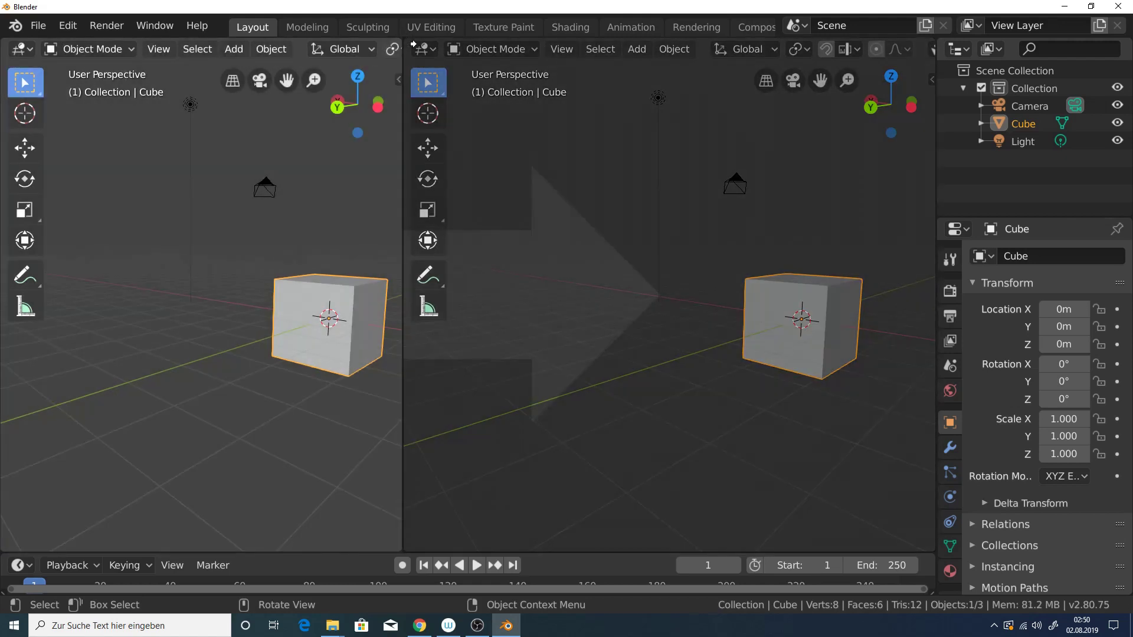
drag(413, 43, 419, 44)
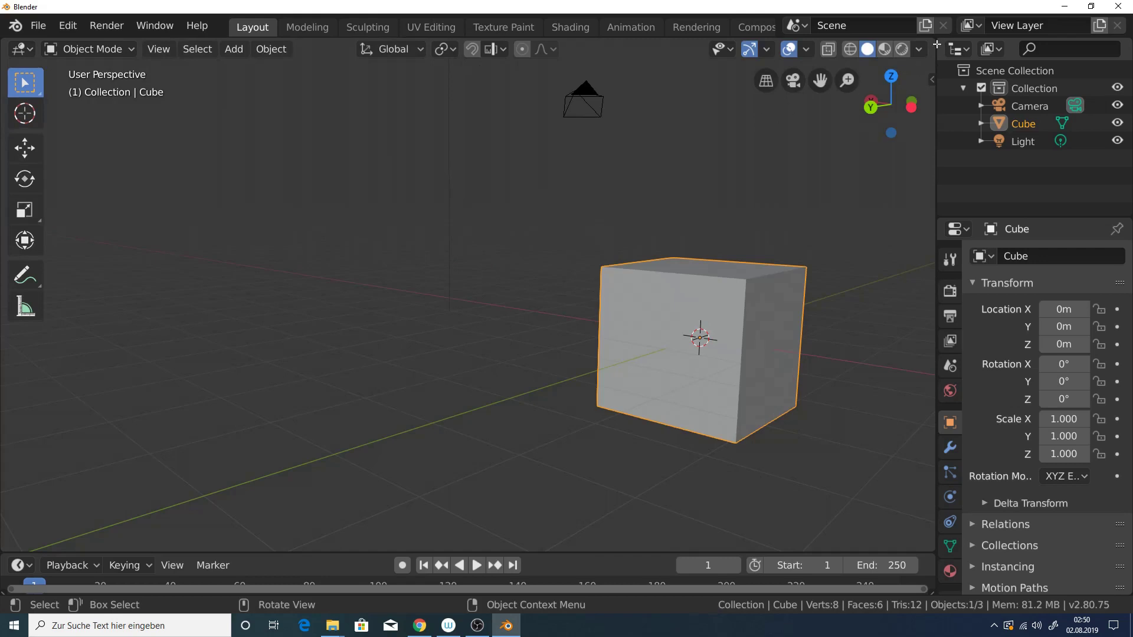
drag(930, 49, 811, 318)
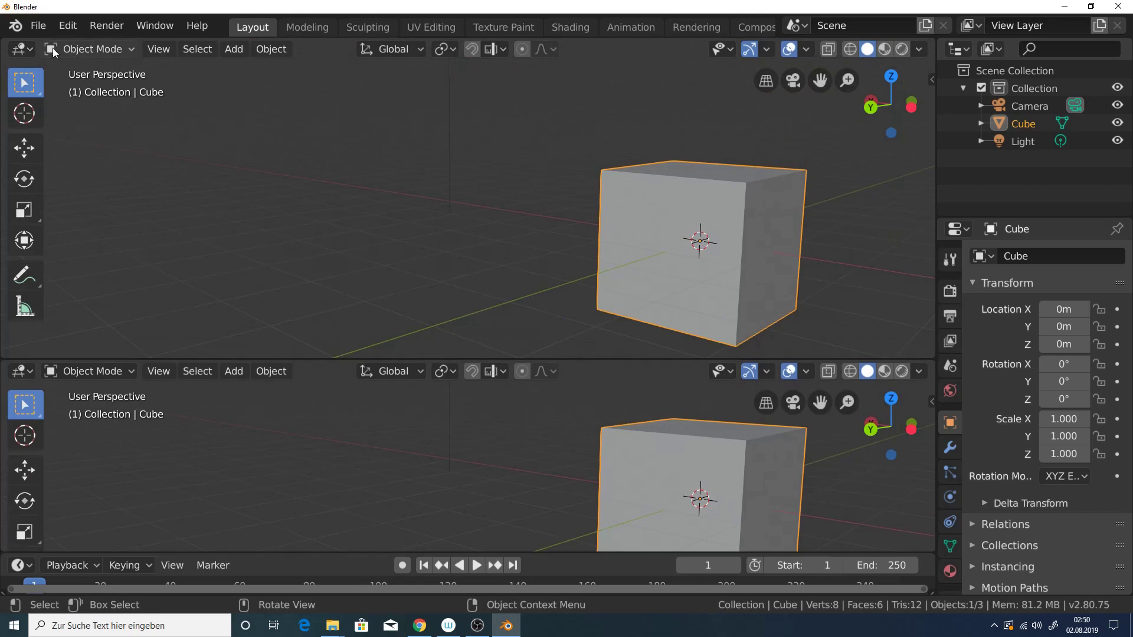
Set the upper area to 3D Viewport and join it with the lower view
click(23, 51)
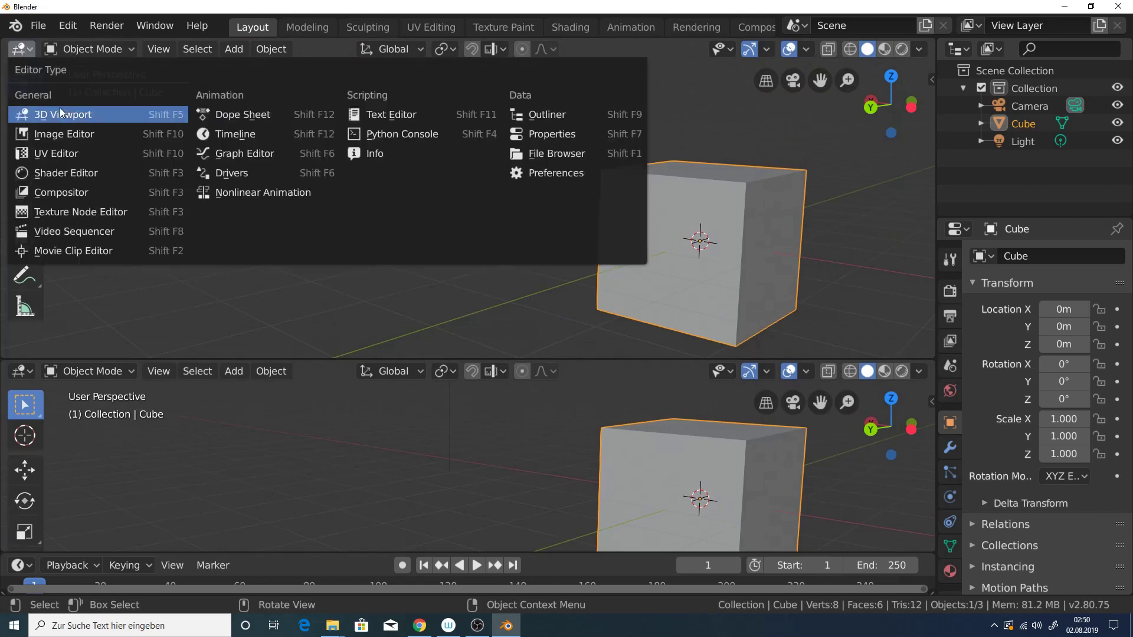
click(175, 134)
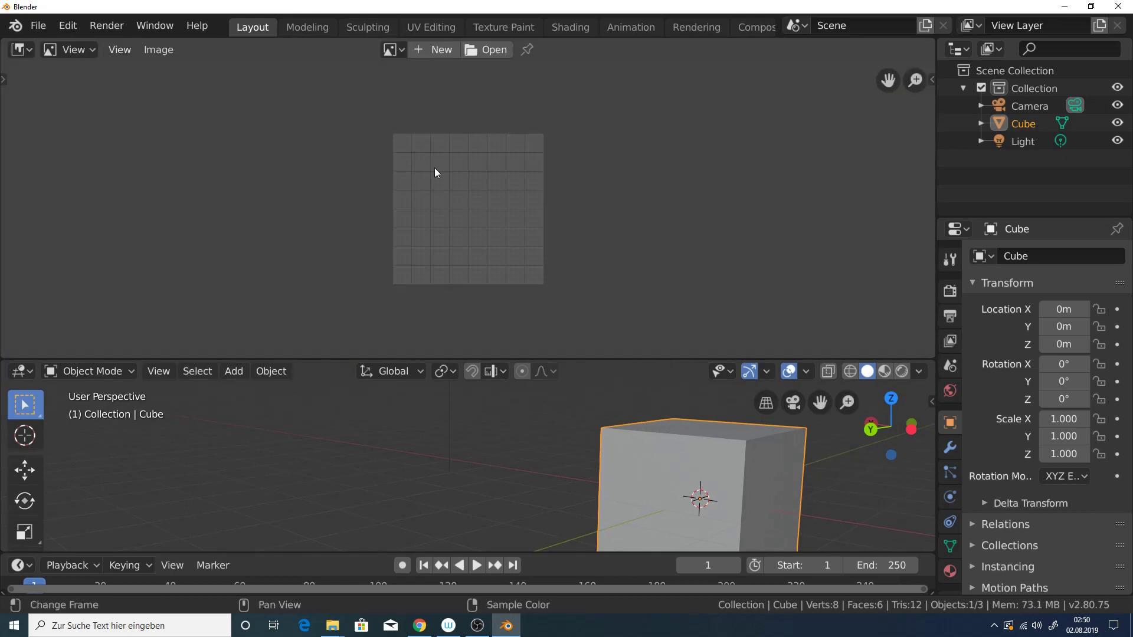
click(30, 47)
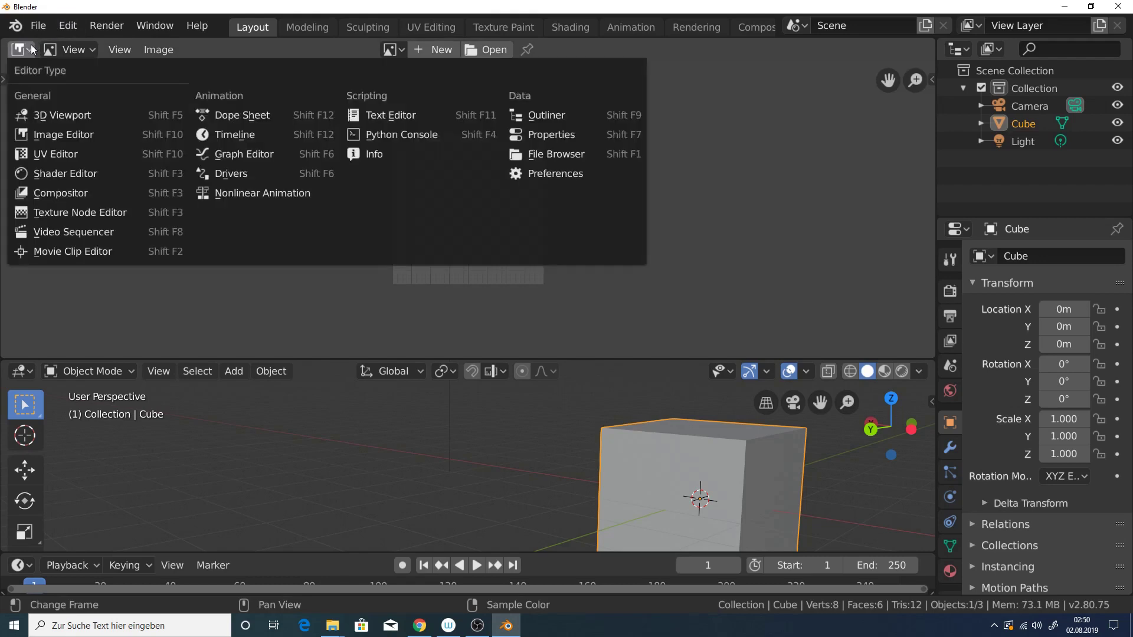
click(62, 116)
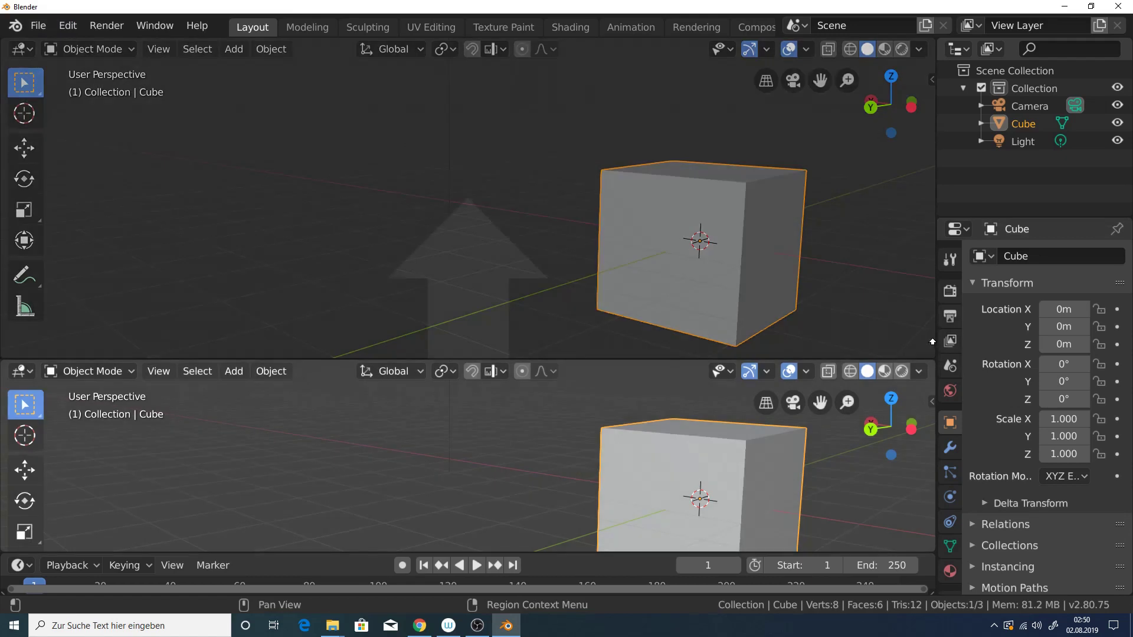
drag(934, 357, 928, 339)
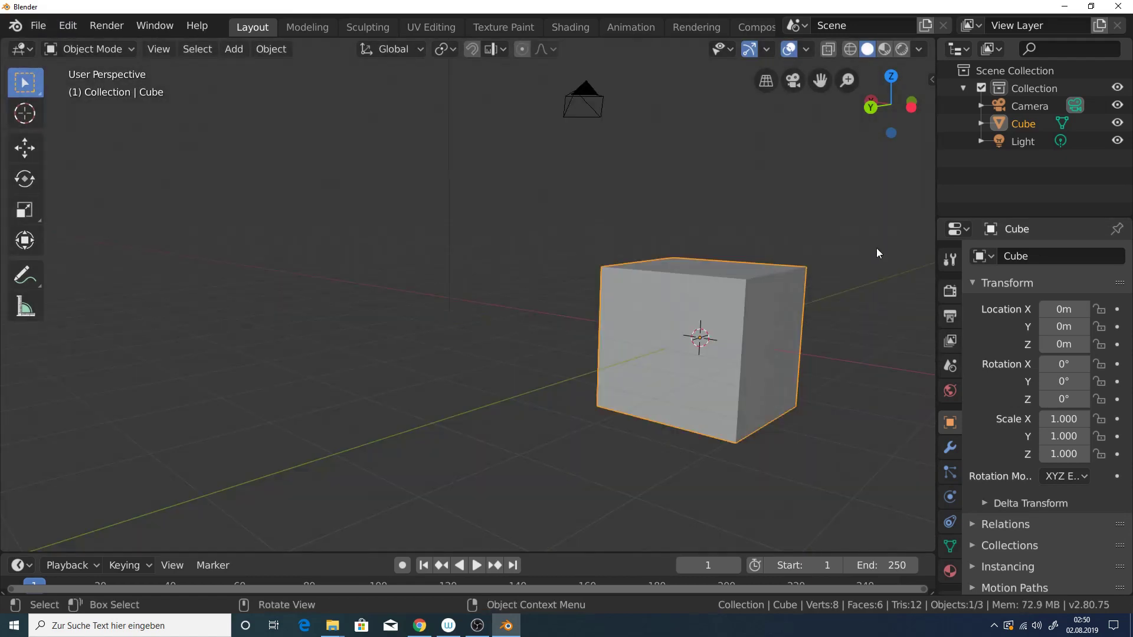
right_click(937, 129)
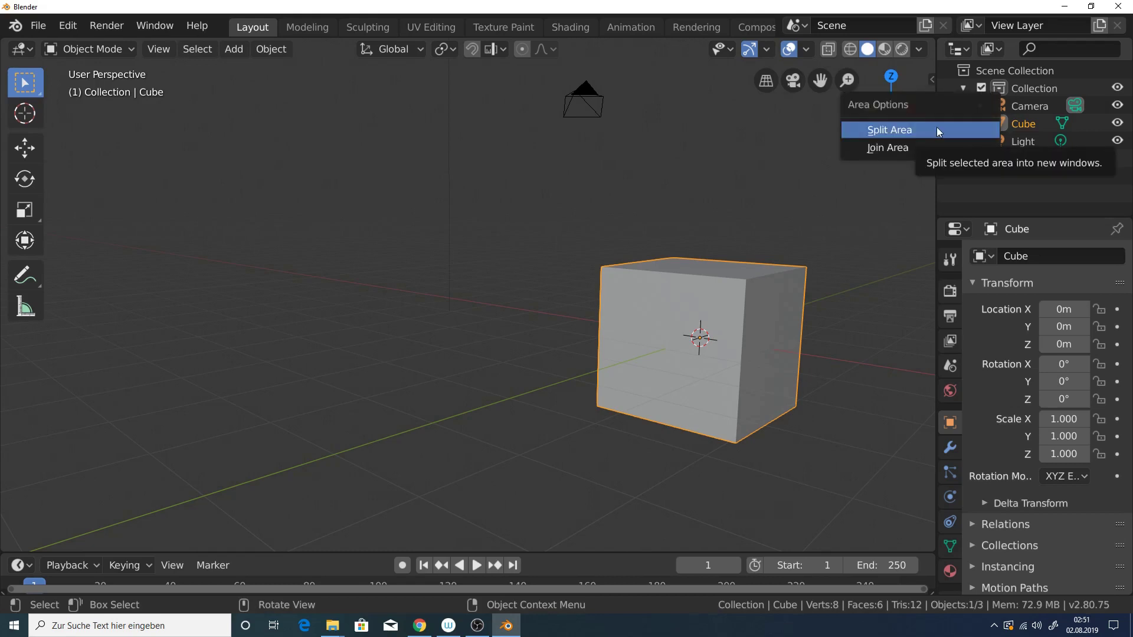
click(937, 129)
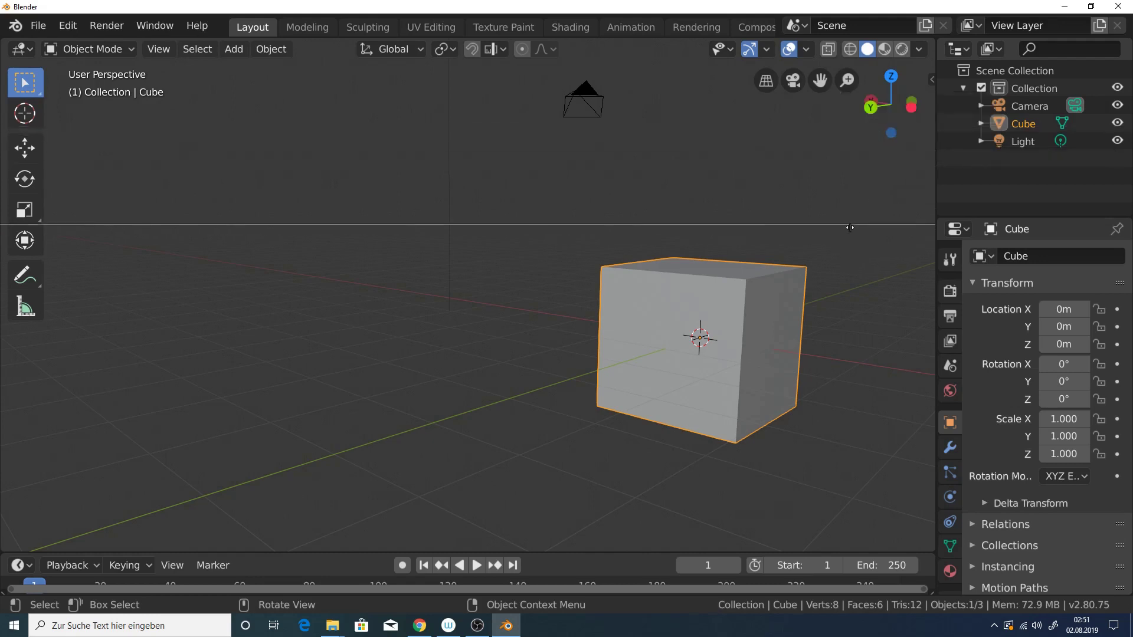
click(843, 248)
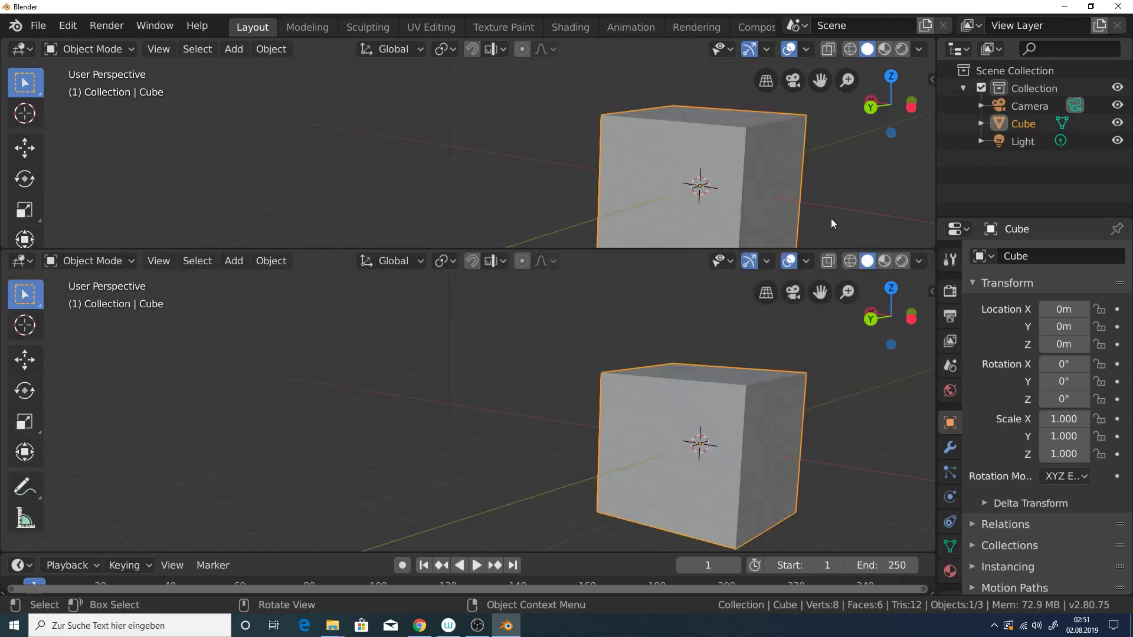
right_click(816, 249)
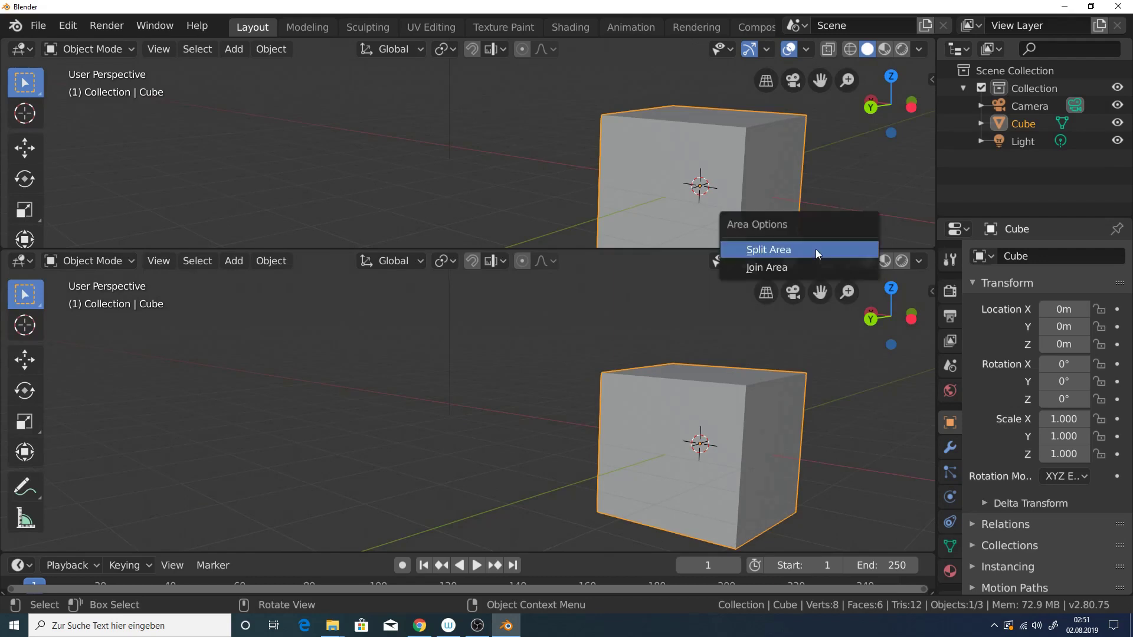
click(803, 268)
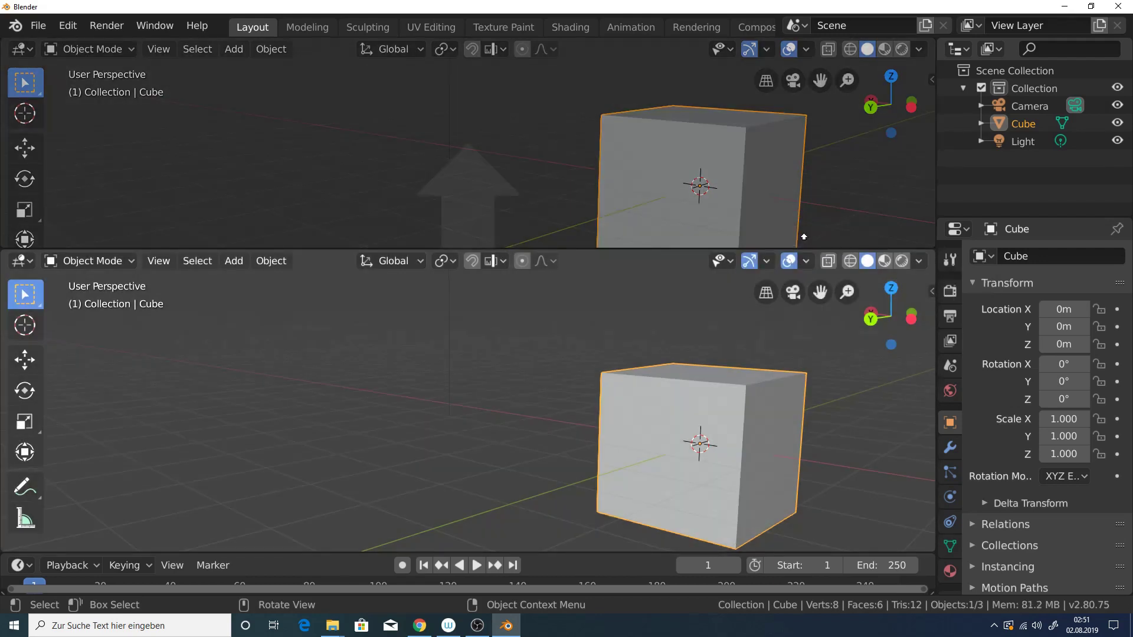
drag(804, 237, 805, 240)
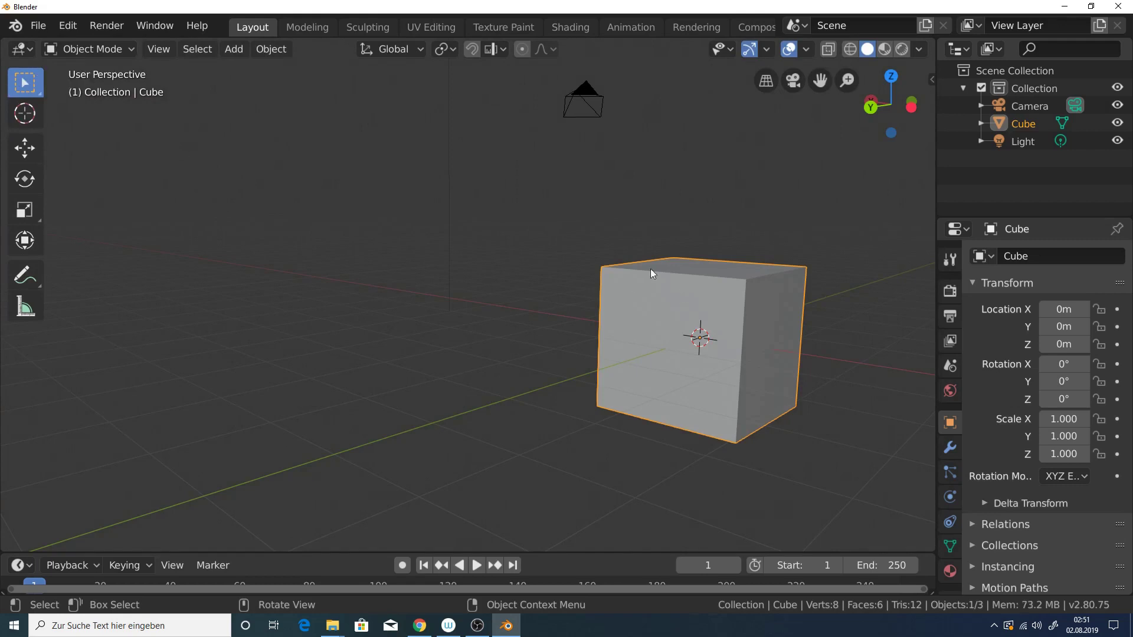
Select the camera and pull the view back to see the whole scene
click(575, 98)
scroll(555, 135, down, 5)
middle_drag(546, 150, 413, 153)
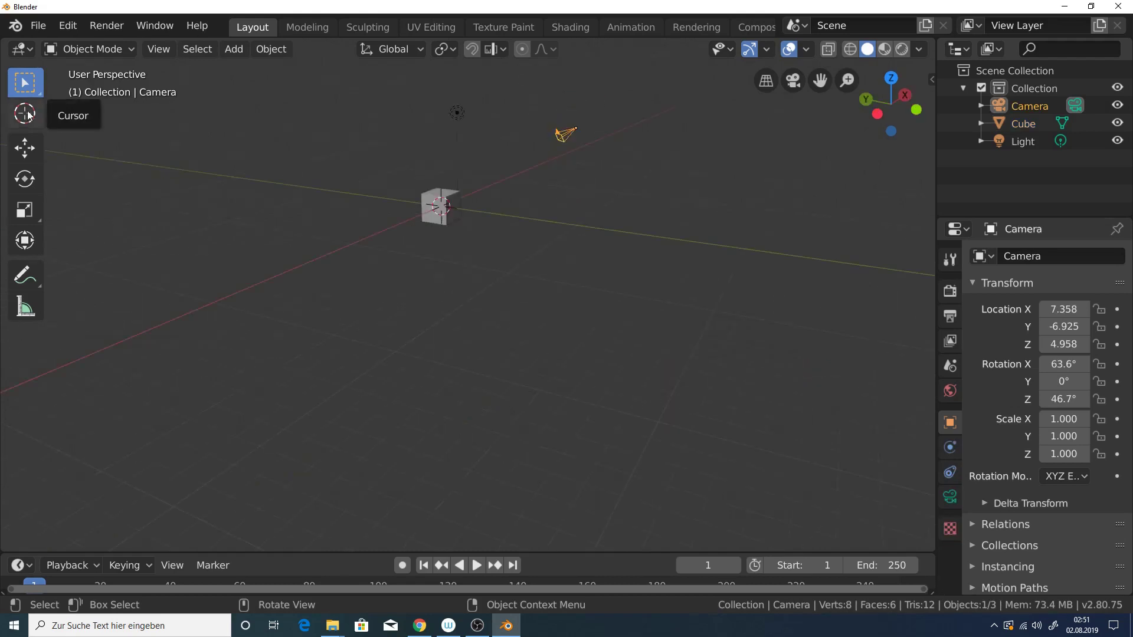
Place the 3D cursor at several spots in the scene, finishing on the cube
click(25, 113)
click(281, 161)
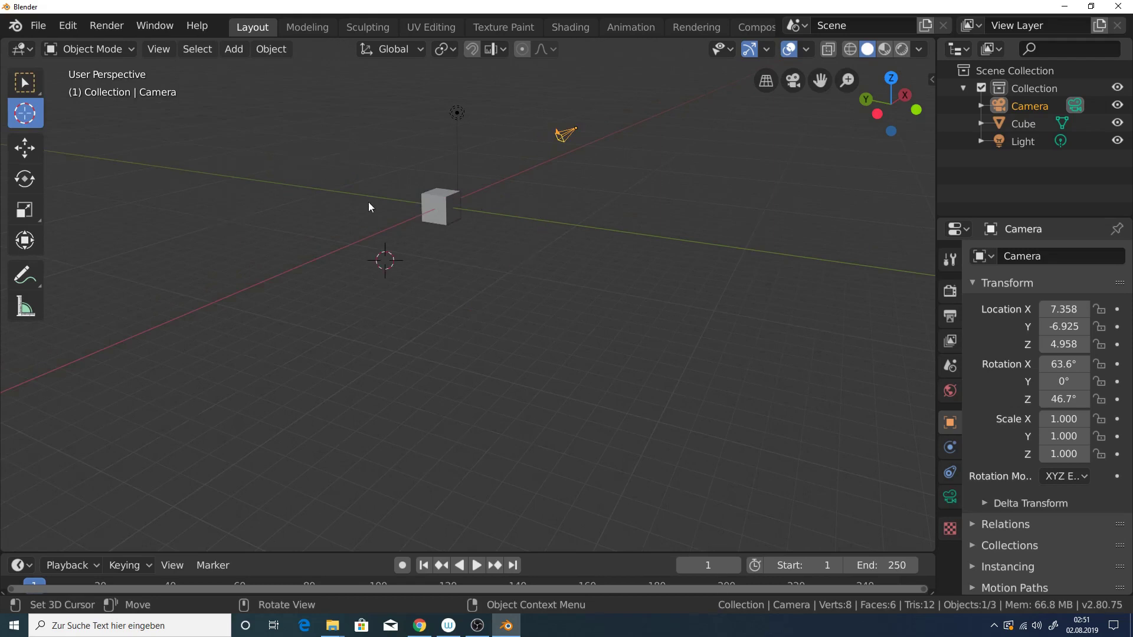
middle_drag(572, 218, 448, 228)
click(501, 201)
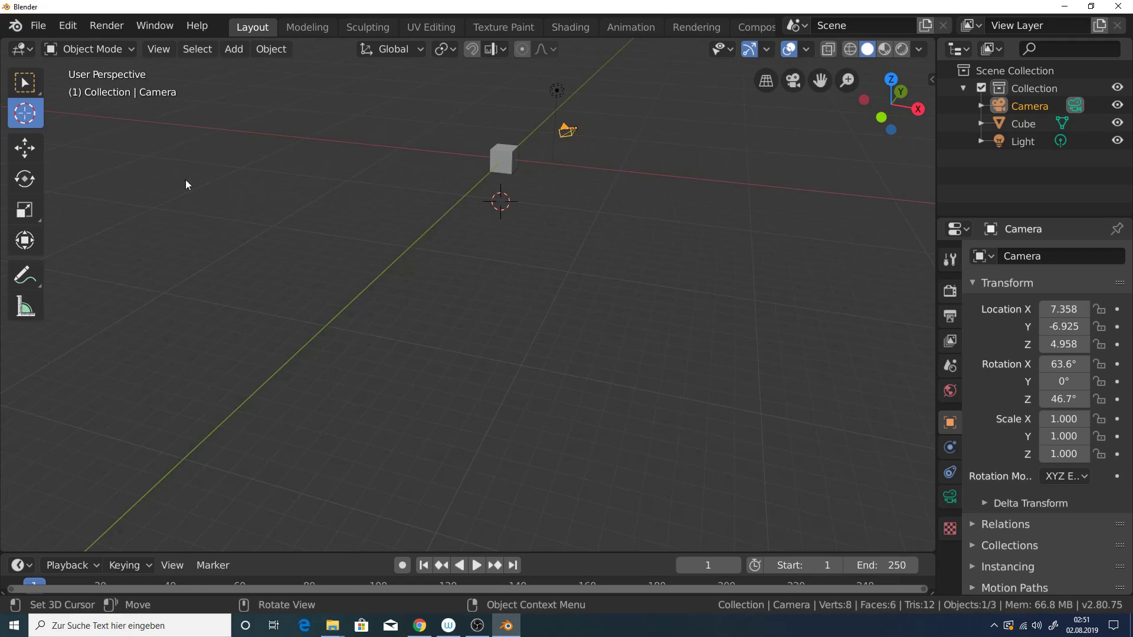
scroll(531, 148, up, 2)
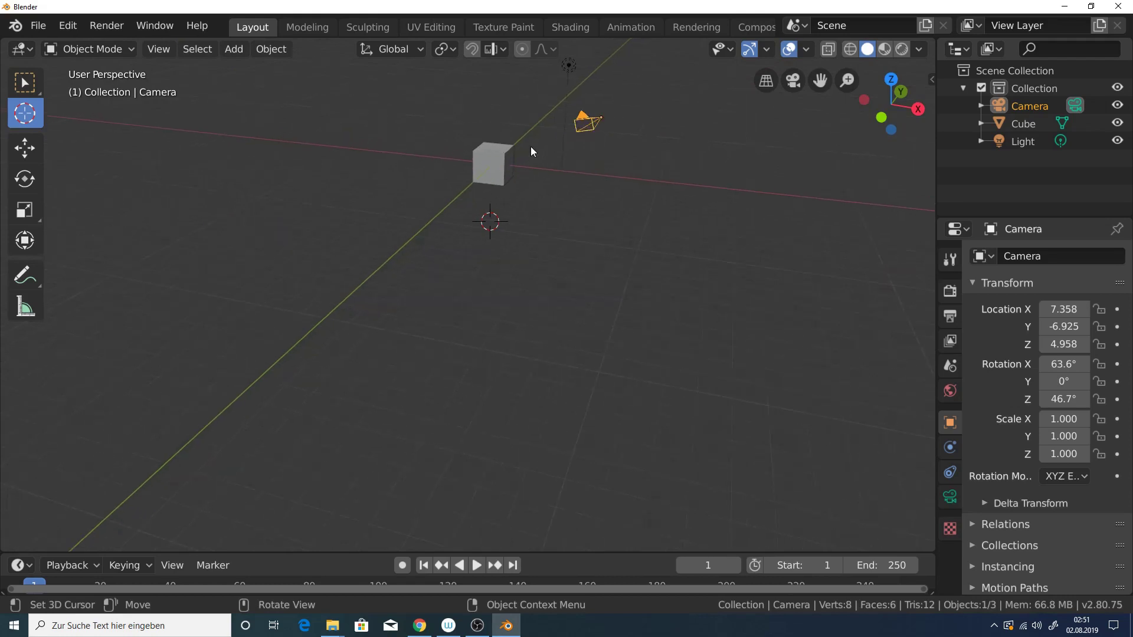
click(500, 157)
Select the cube and make the Move tool active
click(25, 86)
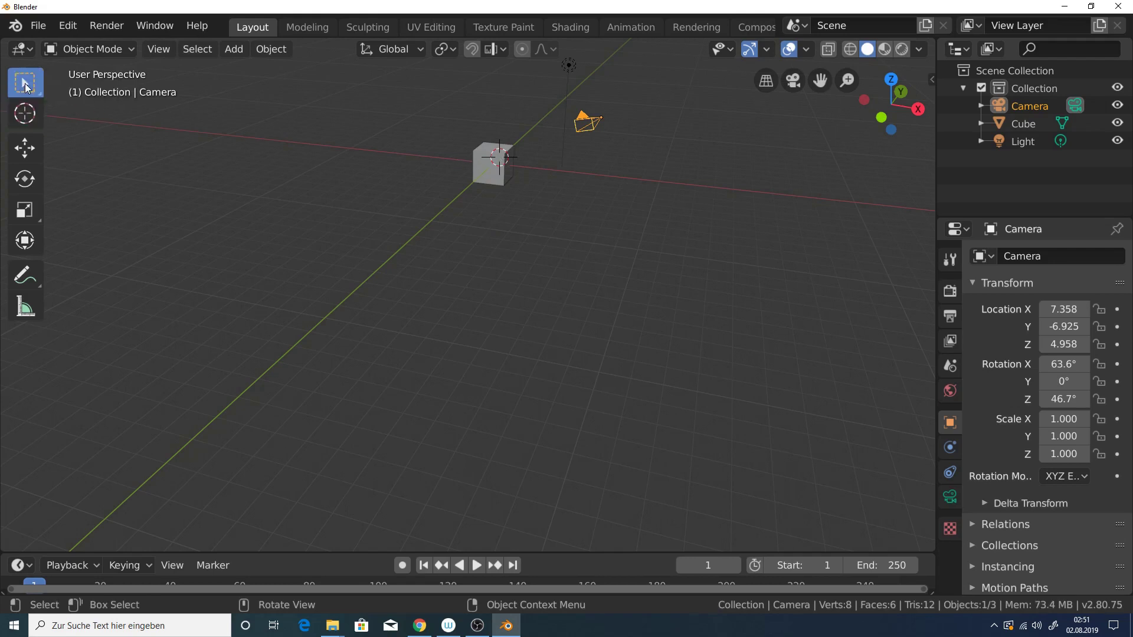
click(480, 178)
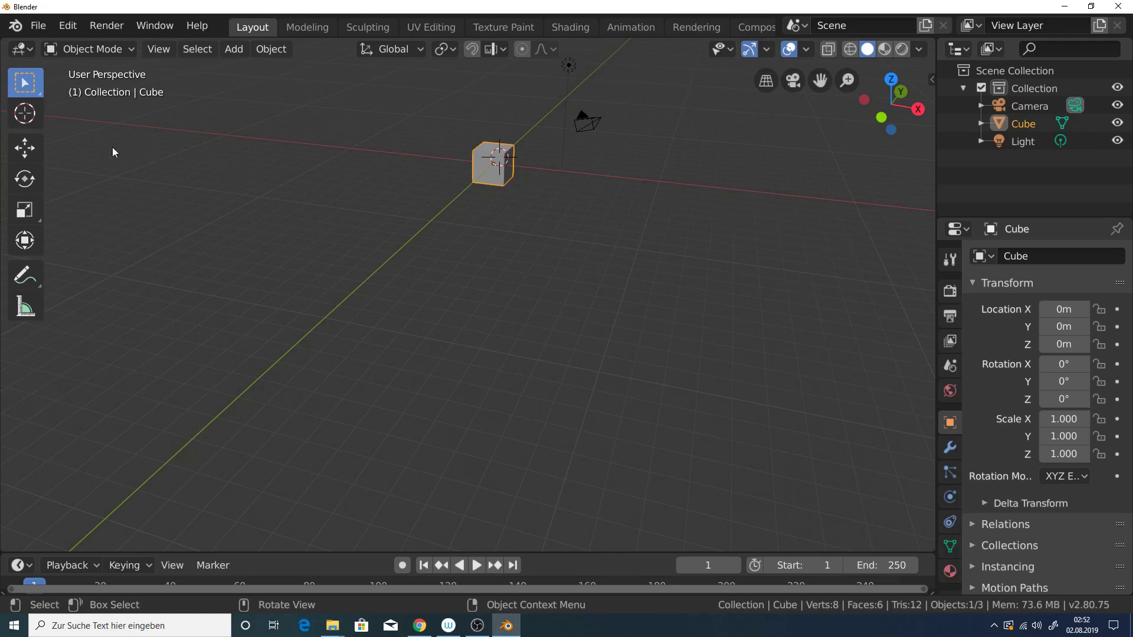
click(24, 147)
Move the cube with the gizmo arrows to X 4.238, Y 5.036, Z 4.53 m
mouse_move(613, 171)
middle_down()
mouse_move(516, 157)
mouse_move(524, 302)
mouse_move(529, 288)
mouse_move(509, 298)
middle_up()
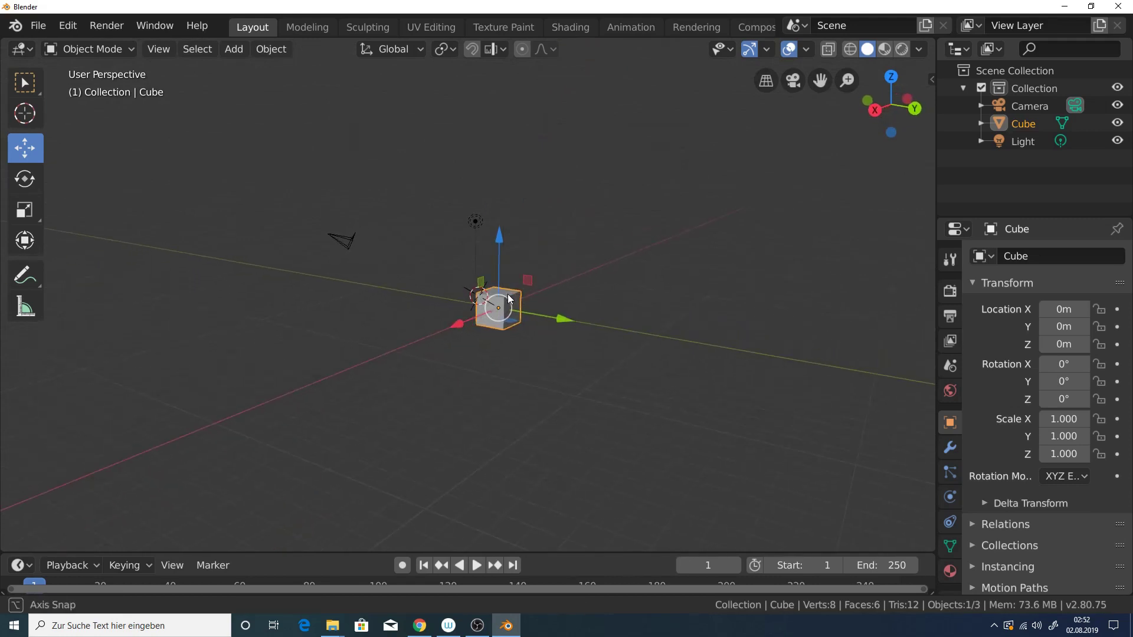
scroll(502, 243, up, 2)
mouse_move(500, 268)
mouse_down()
mouse_move(554, 262)
mouse_move(571, 272)
mouse_up()
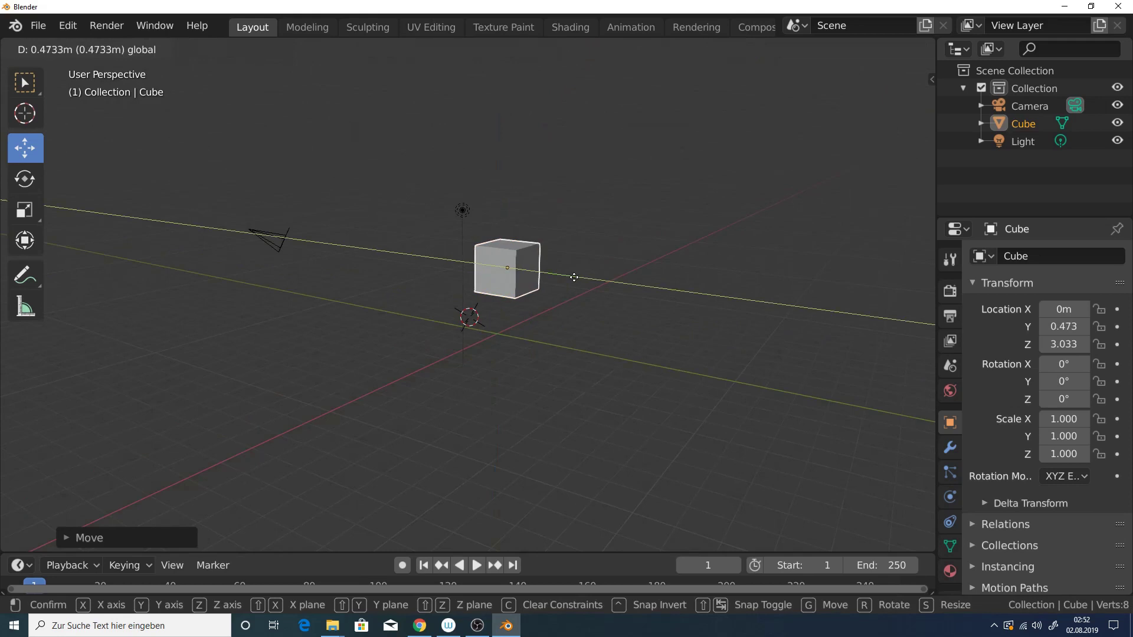
drag(506, 197, 515, 158)
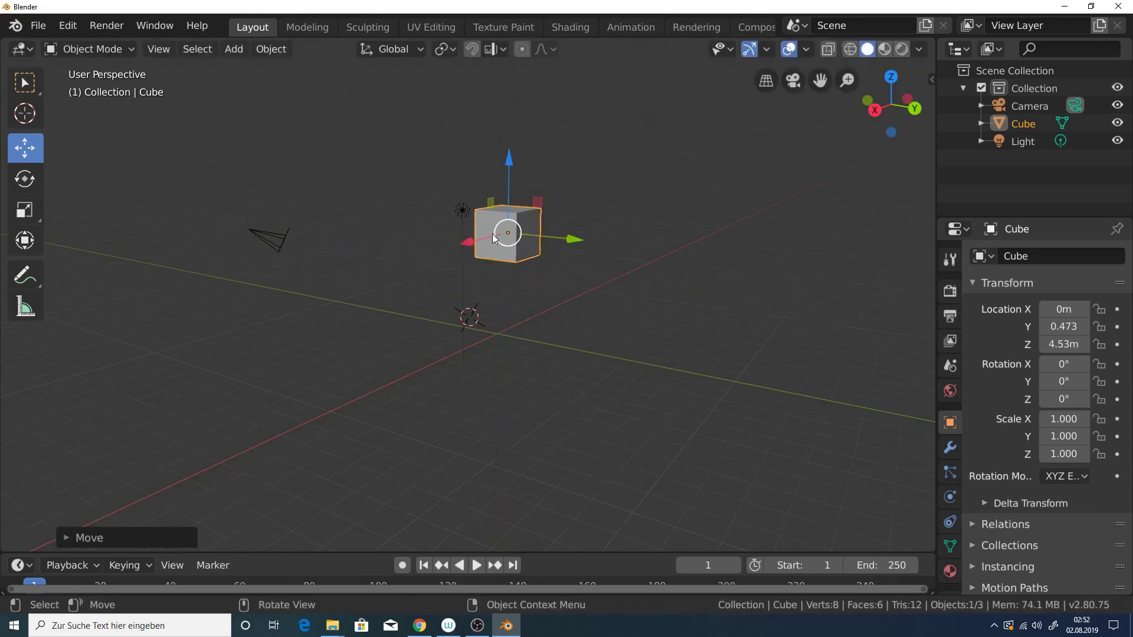
middle_drag(492, 233, 452, 241)
drag(452, 240, 371, 252)
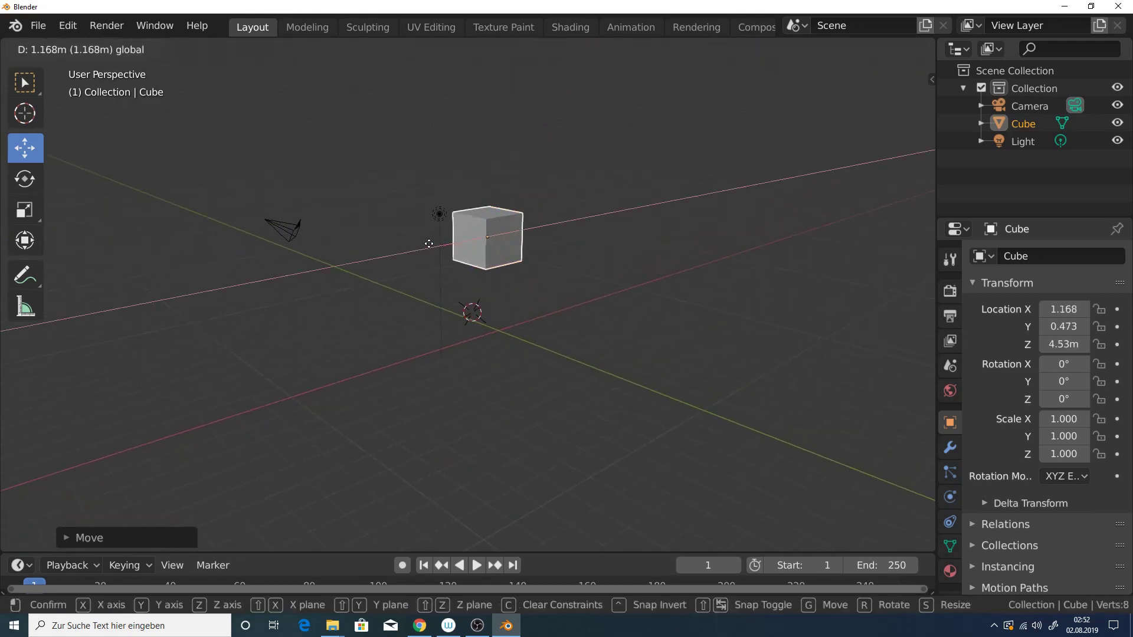
middle_drag(371, 252, 500, 254)
drag(501, 255, 602, 262)
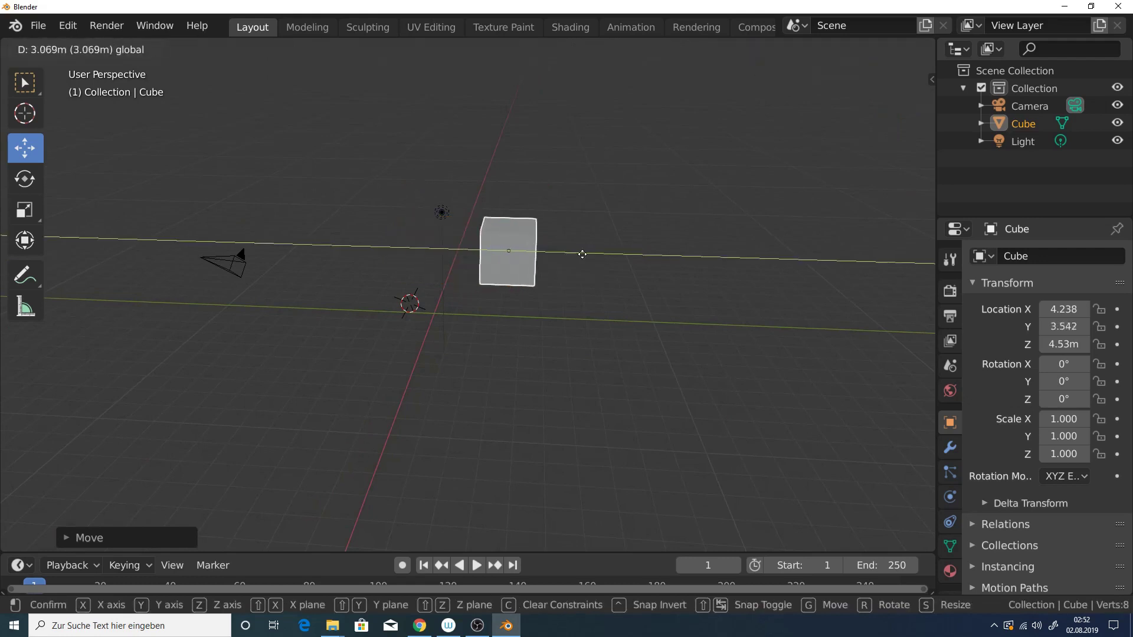
Rotate the cube, then scale and stretch it unevenly to 1.610/2.111/3.546
click(25, 178)
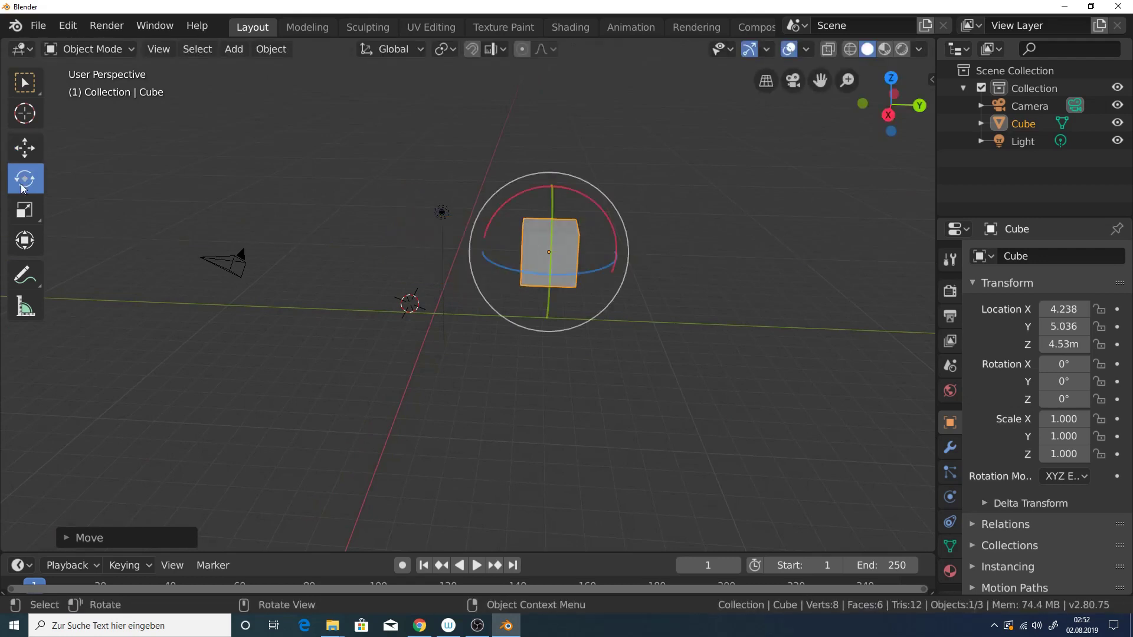
mouse_move(609, 220)
mouse_down()
mouse_move(550, 227)
mouse_move(586, 276)
mouse_move(460, 272)
mouse_up()
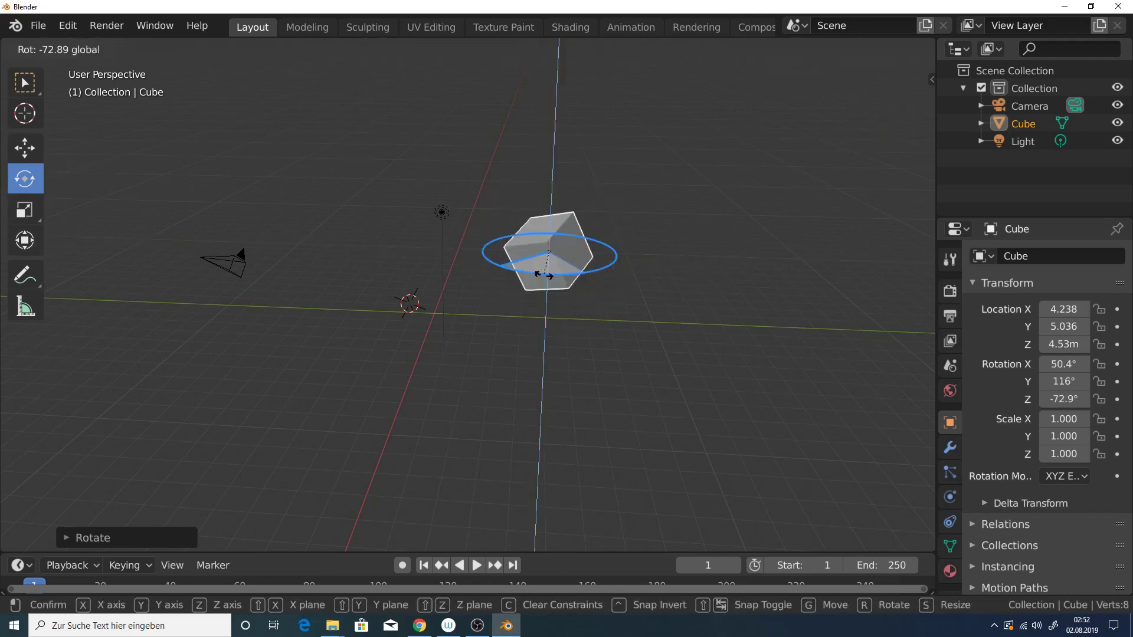
click(25, 210)
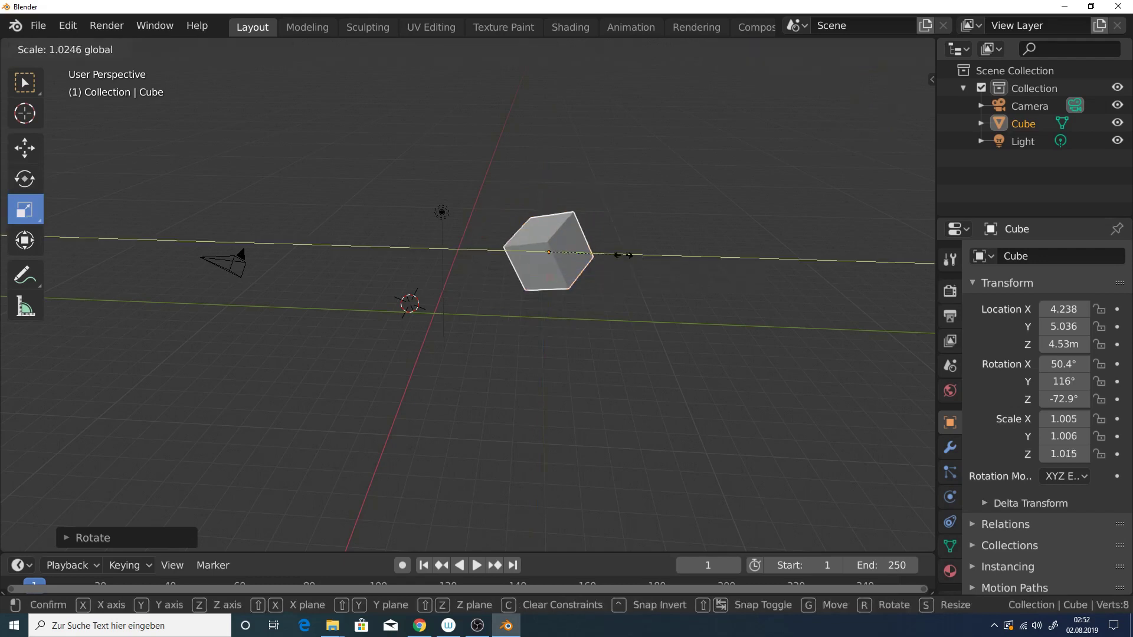
drag(621, 260, 754, 273)
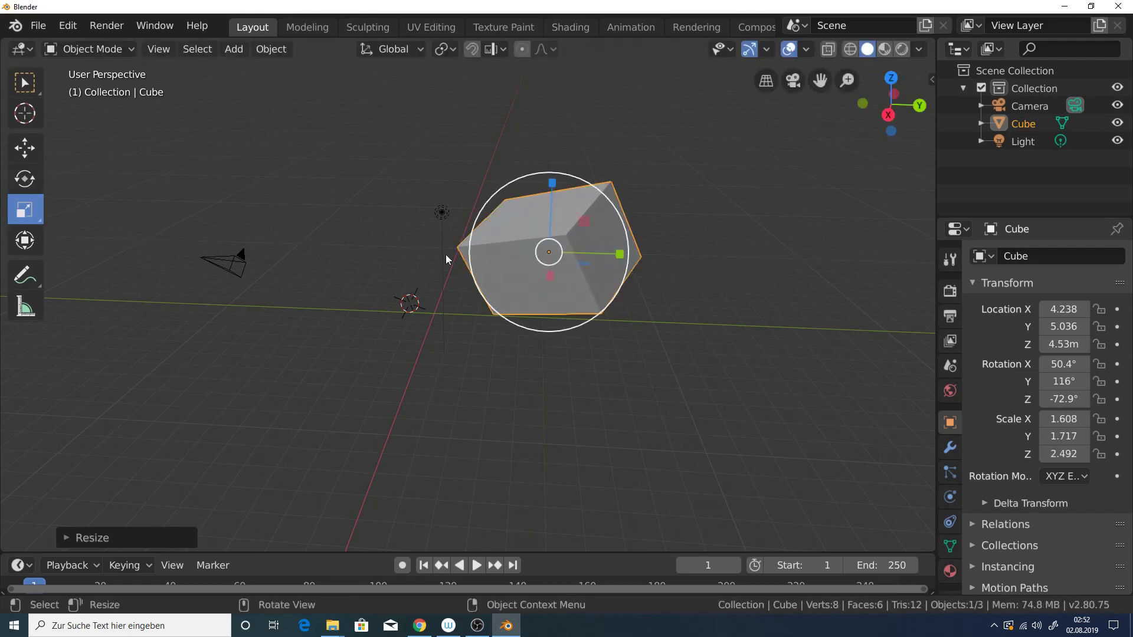
click(31, 245)
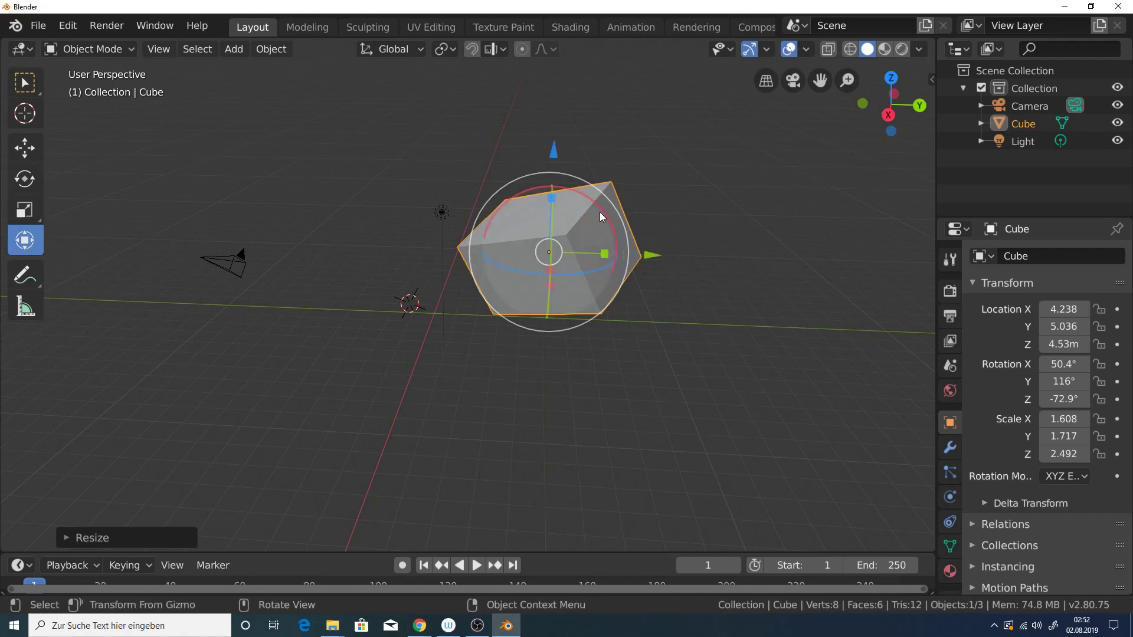
mouse_move(604, 215)
mouse_down()
mouse_move(607, 254)
mouse_move(789, 265)
mouse_up()
Rotate the cube with R to 140°, 97.8°, 14.7°, then select the Annotate tool
key(r)
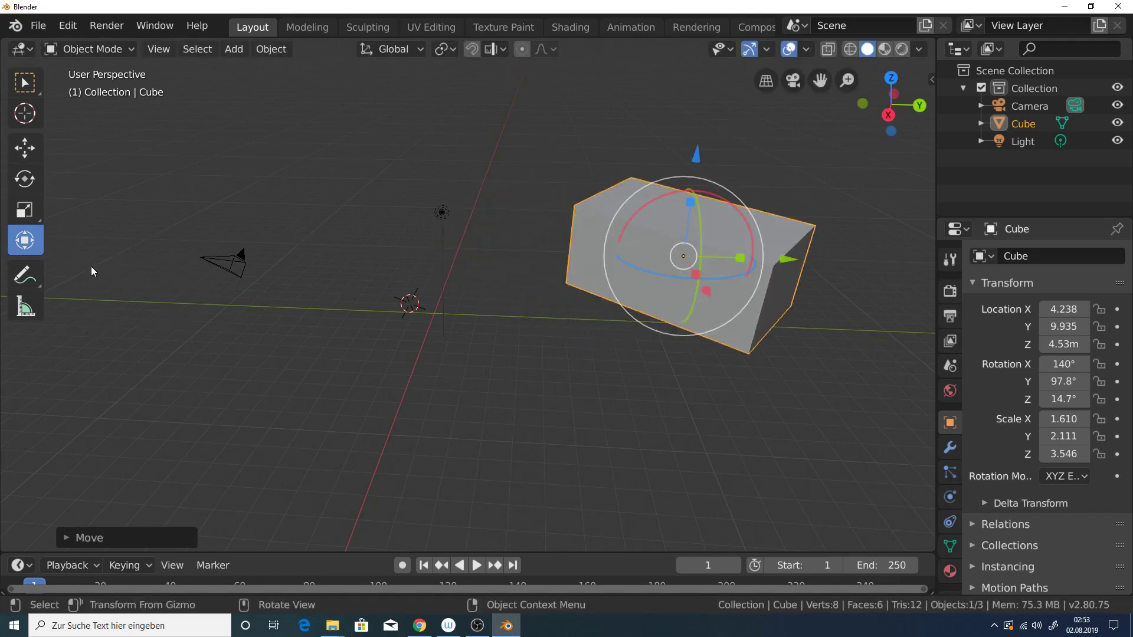
click(23, 277)
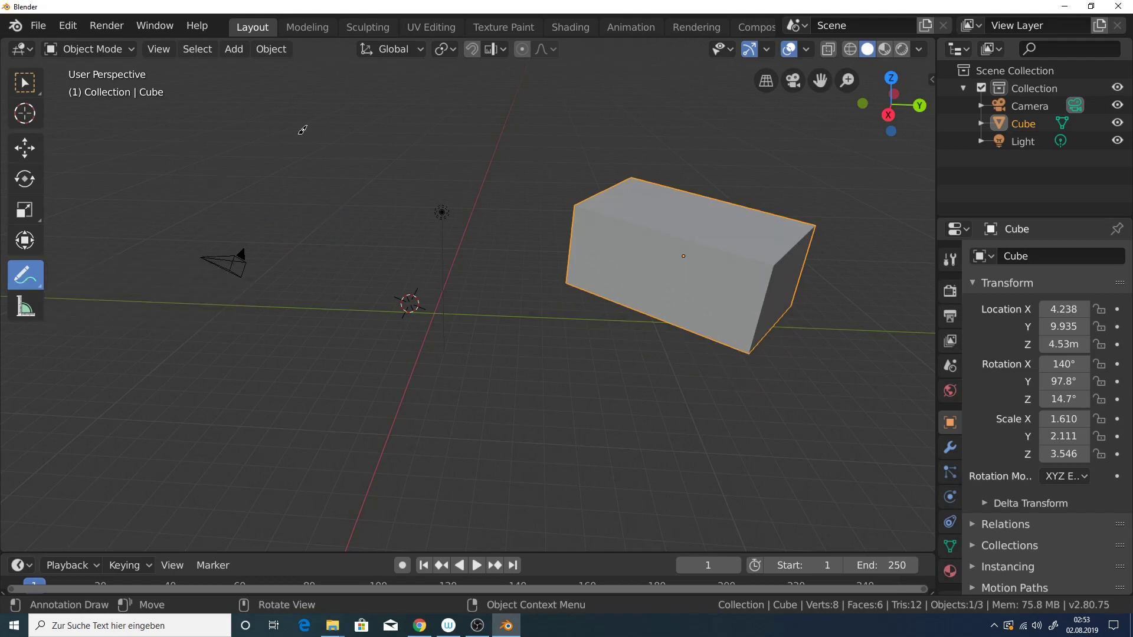
Draw a U stroke, a freehand loop around the cube, and a straight annotation line
drag(295, 135, 410, 131)
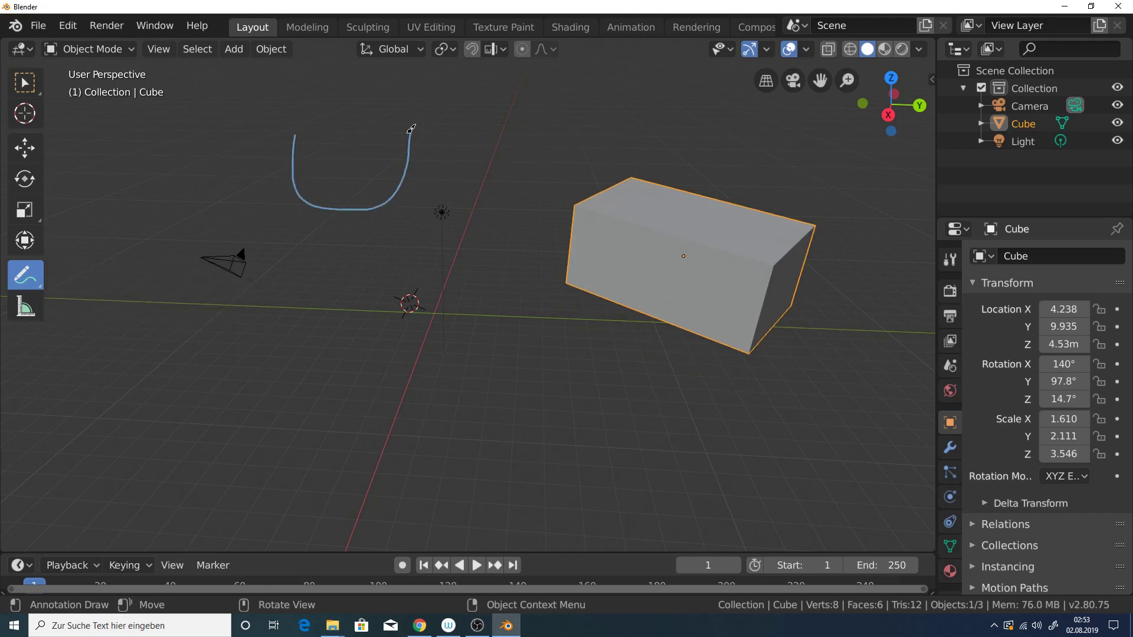
mouse_move(545, 285)
mouse_down()
mouse_move(809, 196)
mouse_move(541, 289)
mouse_up()
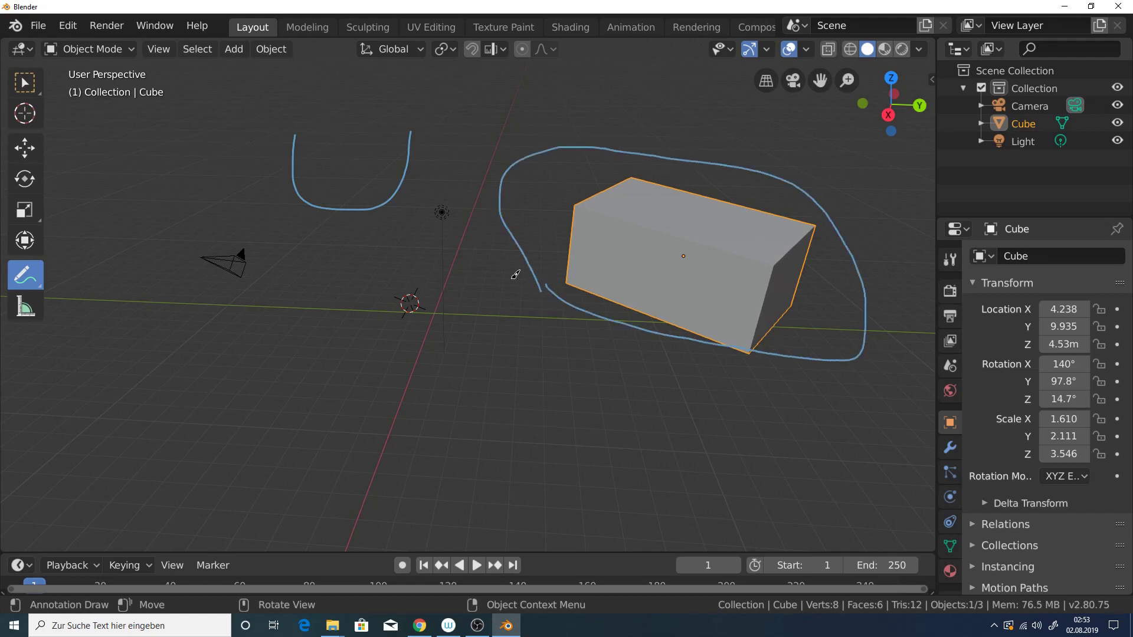
click(18, 286)
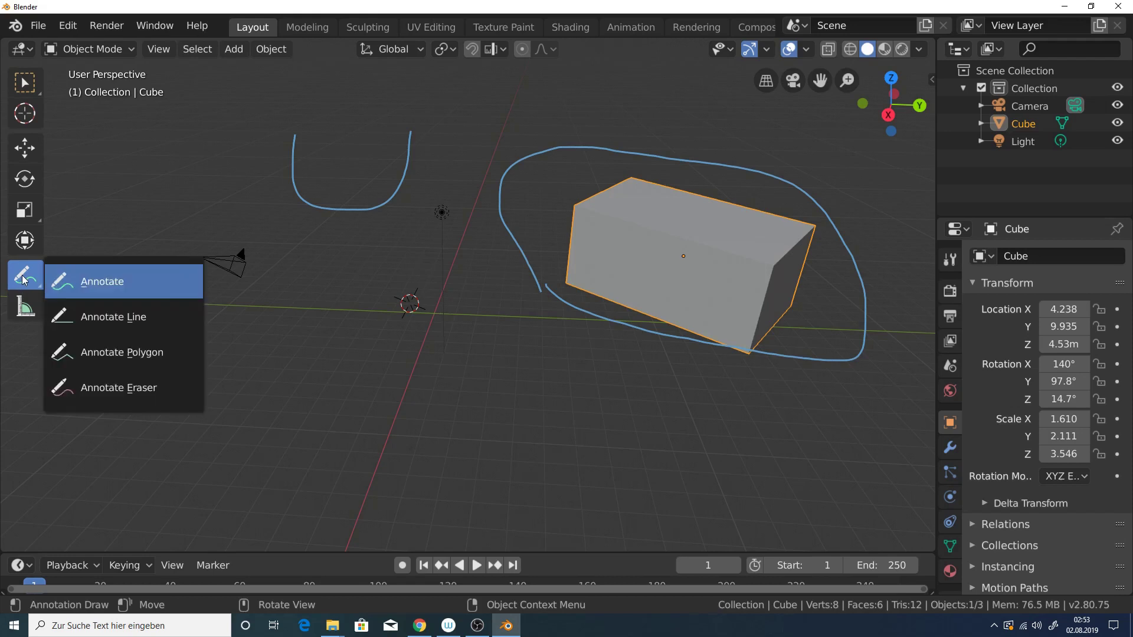
click(113, 317)
drag(142, 245, 340, 355)
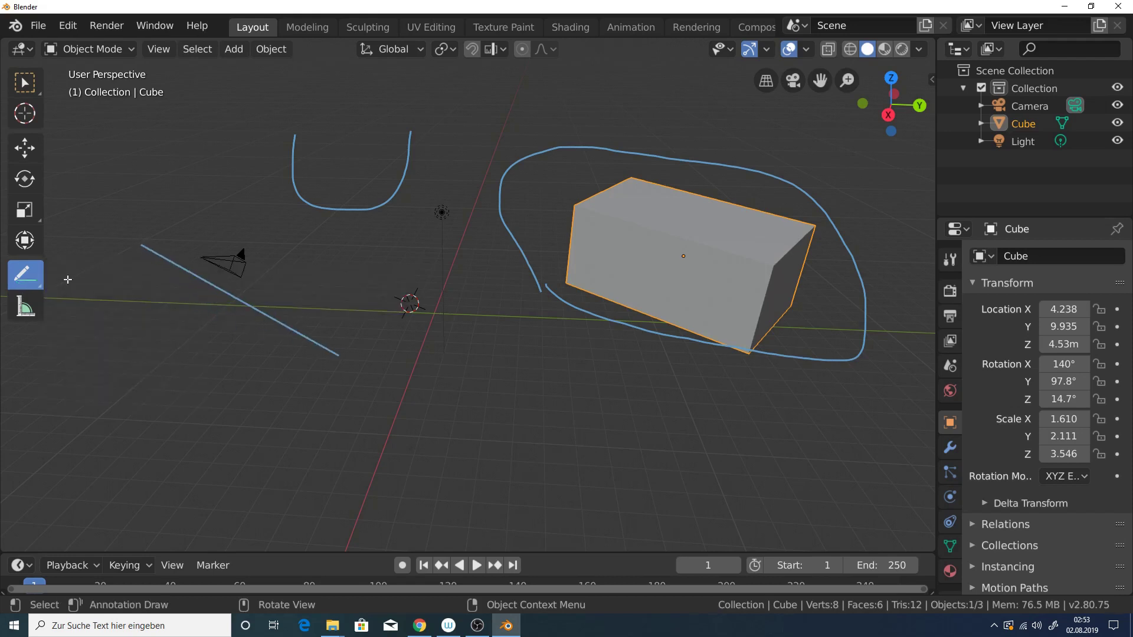
Draw a five-corner polygon annotation with Annotate Polygon
click(25, 281)
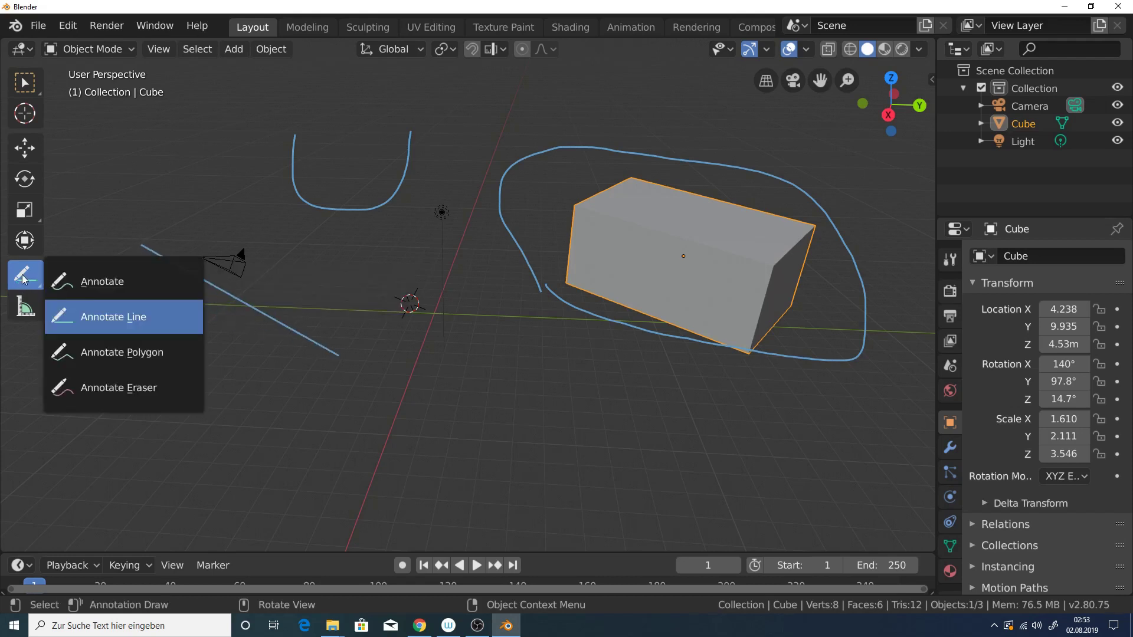
click(131, 353)
click(243, 415)
click(246, 366)
click(175, 340)
click(138, 405)
click(236, 430)
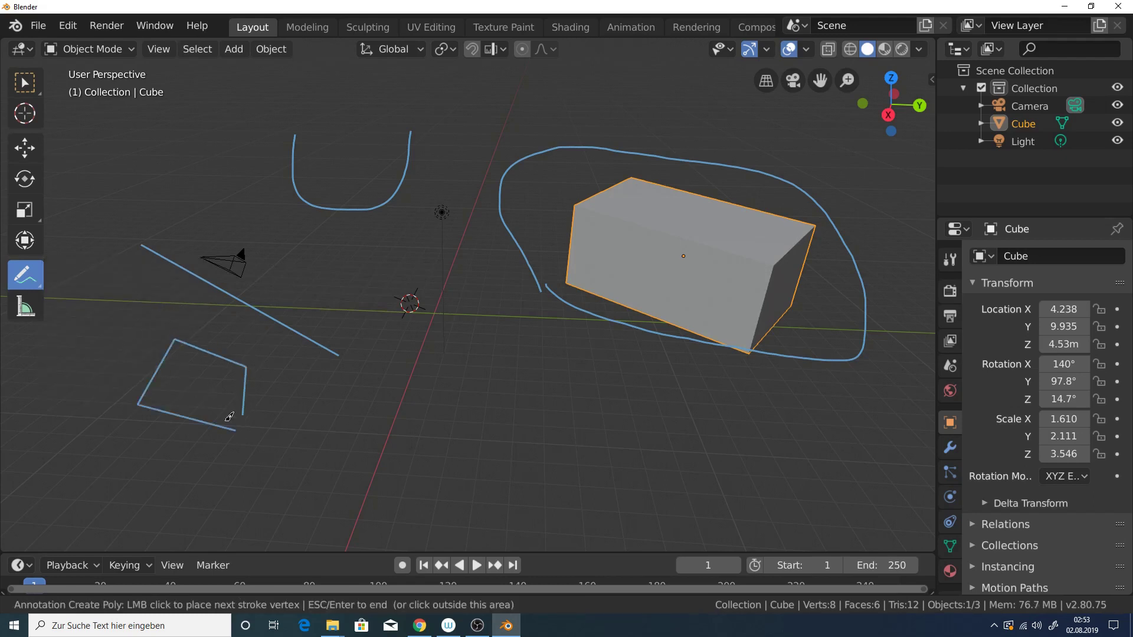
click(26, 279)
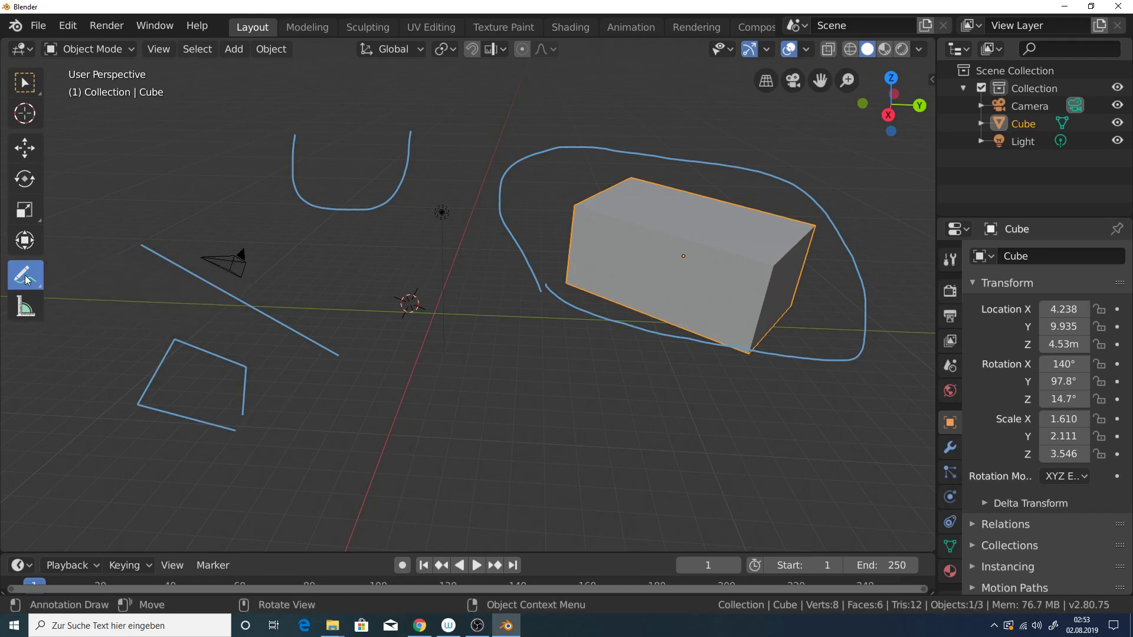
Erase the polygon, the straight line and most of the U stroke
drag(26, 280, 201, 393)
drag(169, 417, 137, 399)
drag(215, 408, 244, 408)
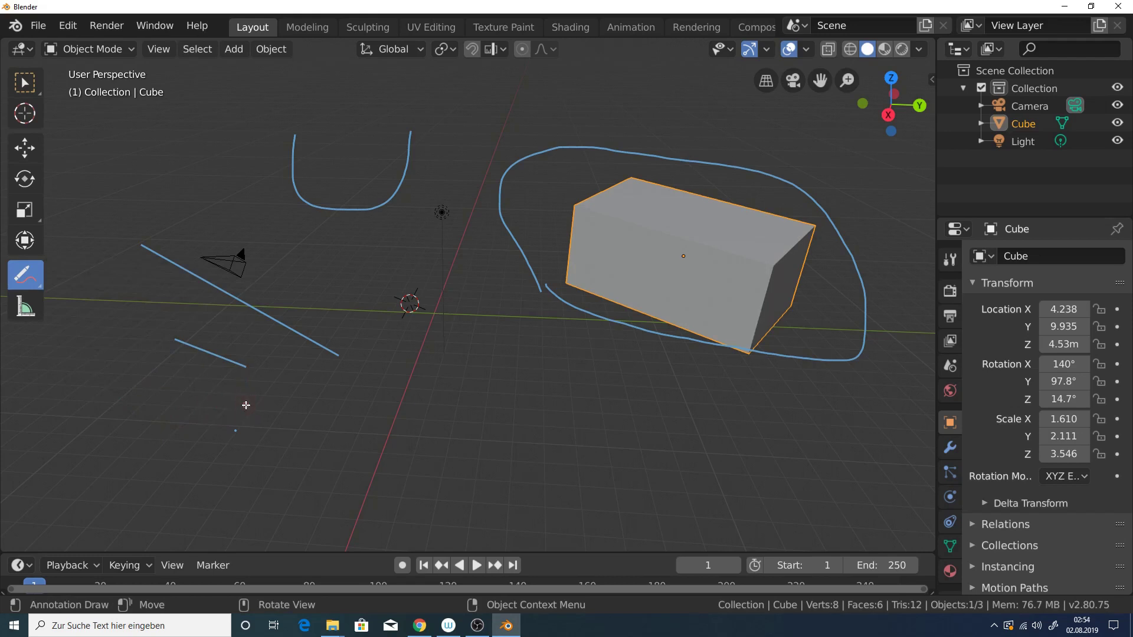
drag(246, 404, 242, 383)
mouse_move(206, 344)
mouse_down()
mouse_move(172, 264)
mouse_move(352, 223)
mouse_move(291, 146)
mouse_move(434, 190)
mouse_move(796, 183)
mouse_move(885, 321)
mouse_move(592, 282)
mouse_move(697, 120)
mouse_up()
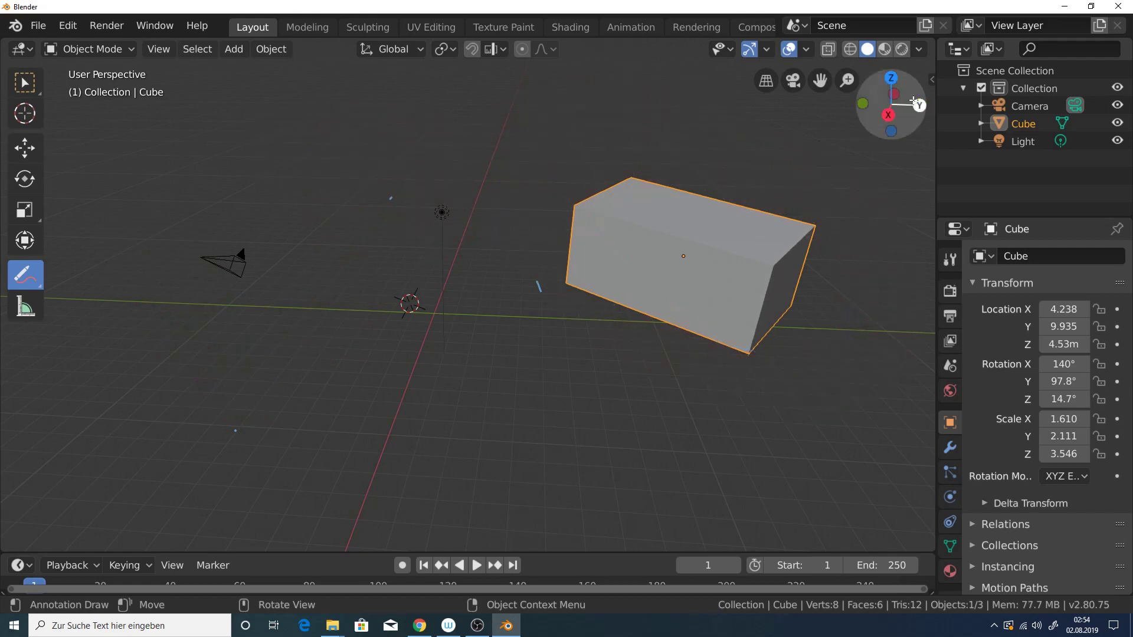
mouse_move(934, 81)
mouse_down()
mouse_move(767, 76)
mouse_move(938, 76)
mouse_up()
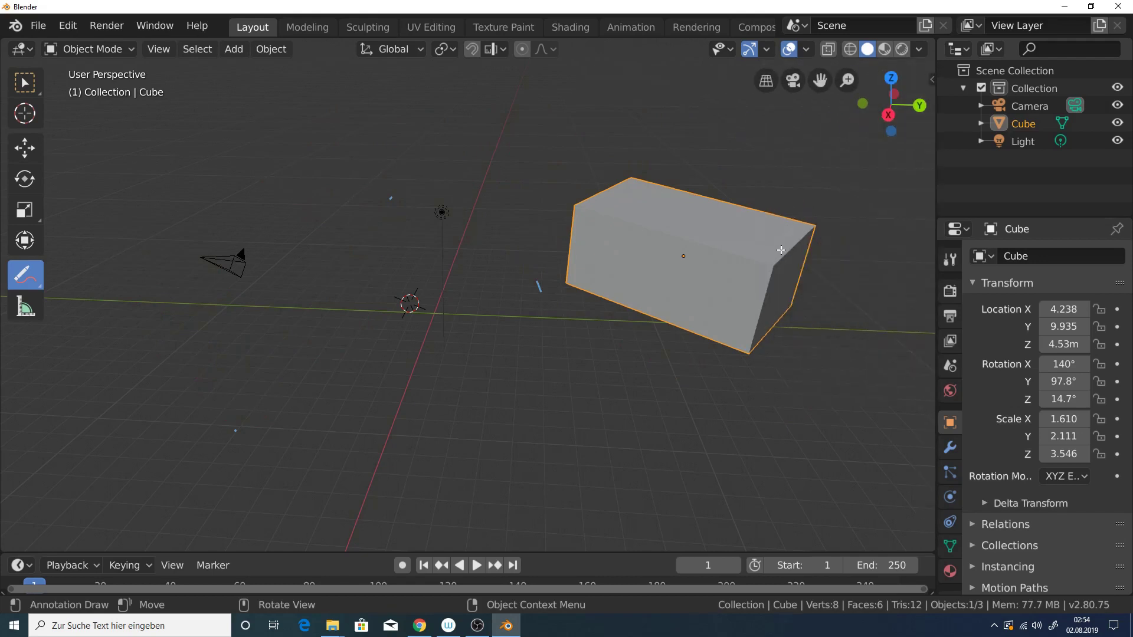
Open the sidebar, browse the Item and Tool tabs, and scroll View to the Note annotation layer
key(n)
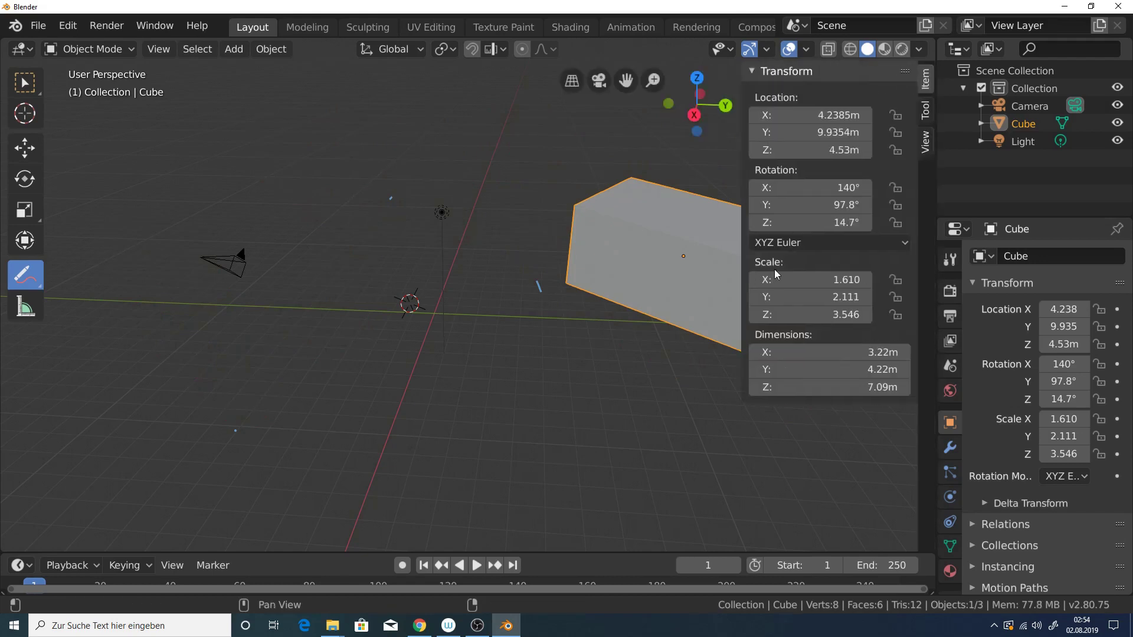
click(929, 113)
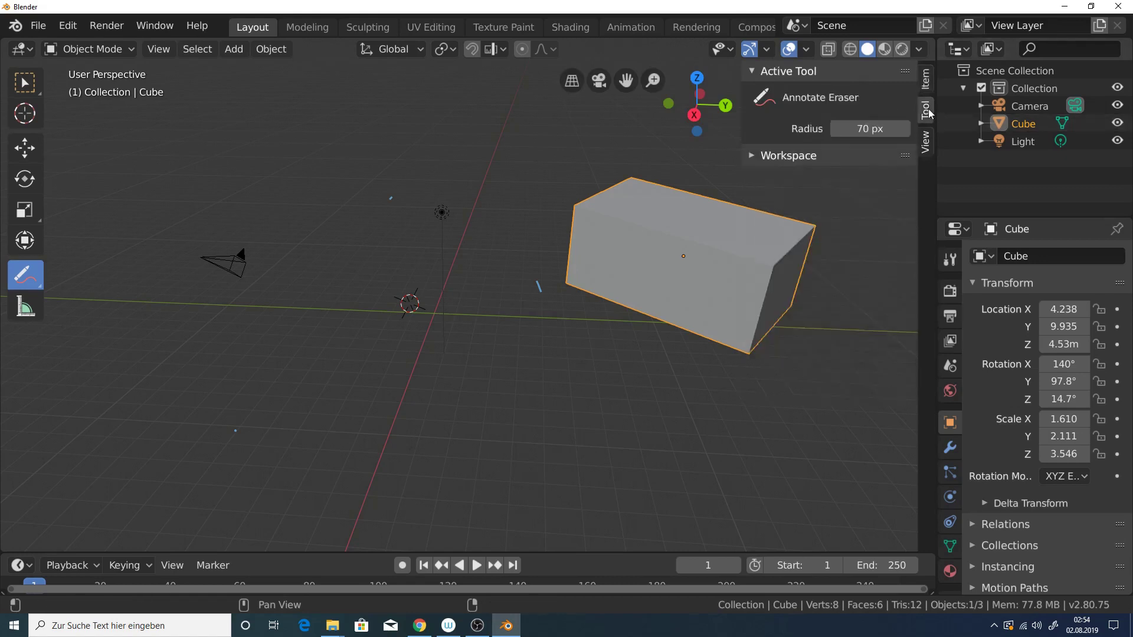
click(755, 156)
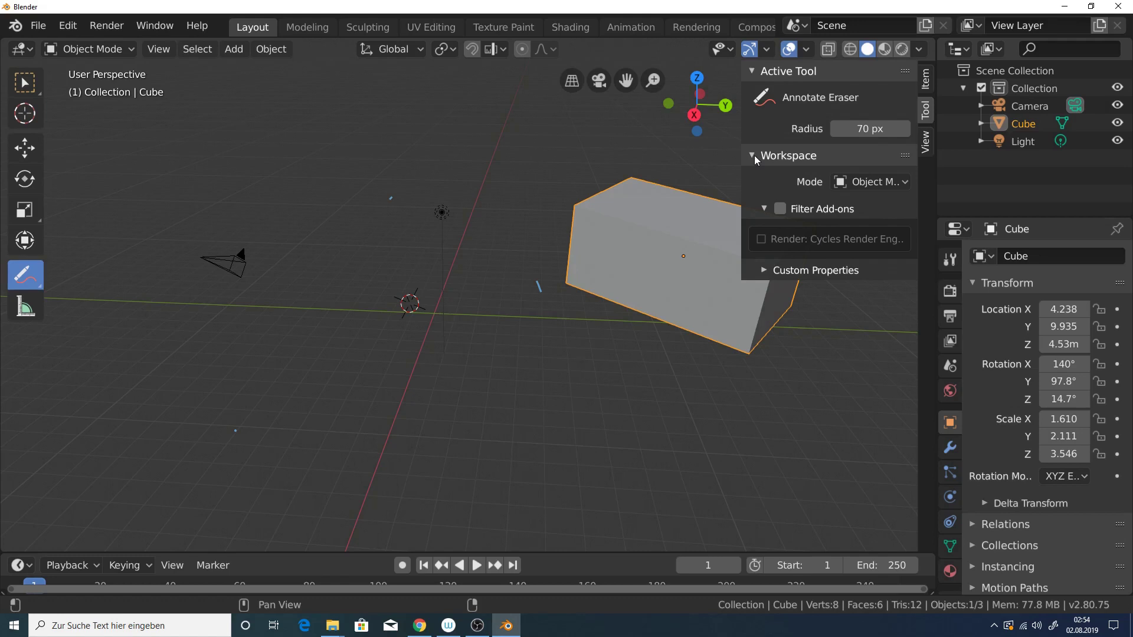
click(754, 155)
click(927, 149)
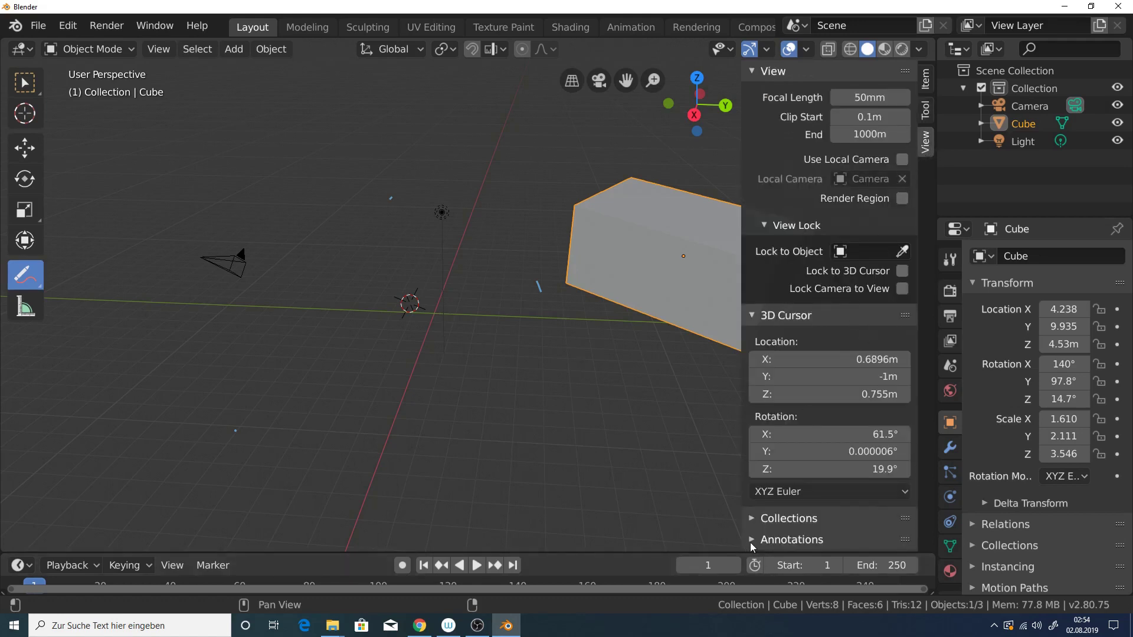
scroll(747, 539, down, 3)
scroll(745, 524, down, 1)
scroll(779, 449, down, 3)
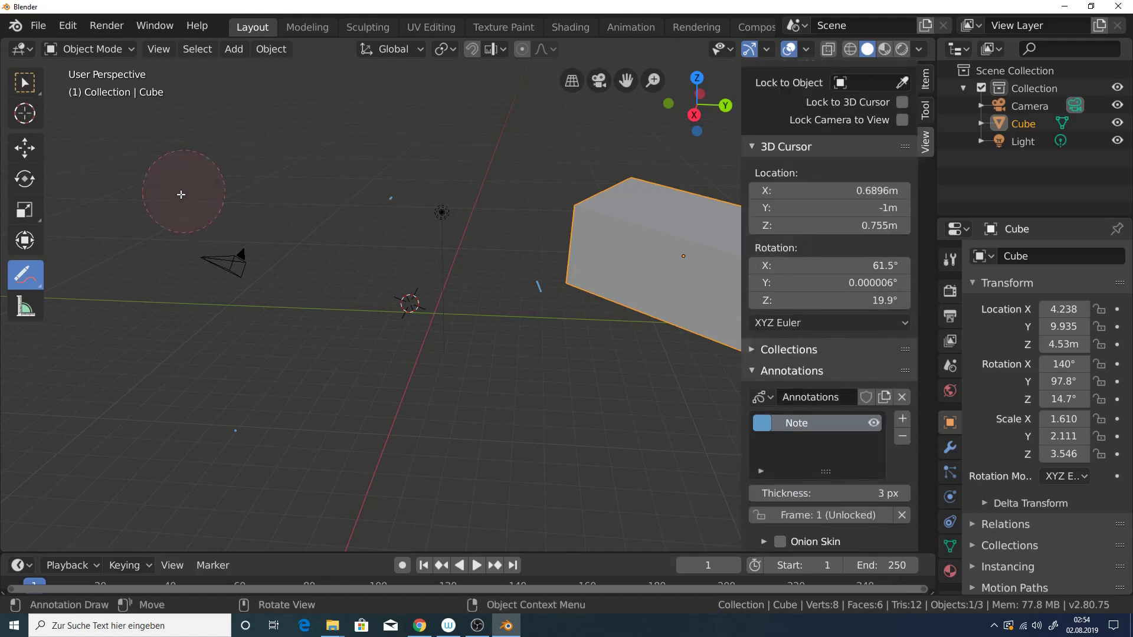
Draw a U-shaped annotation and make the Note layer dark red at 10 px thickness
drag(36, 282, 83, 275)
drag(311, 155, 399, 137)
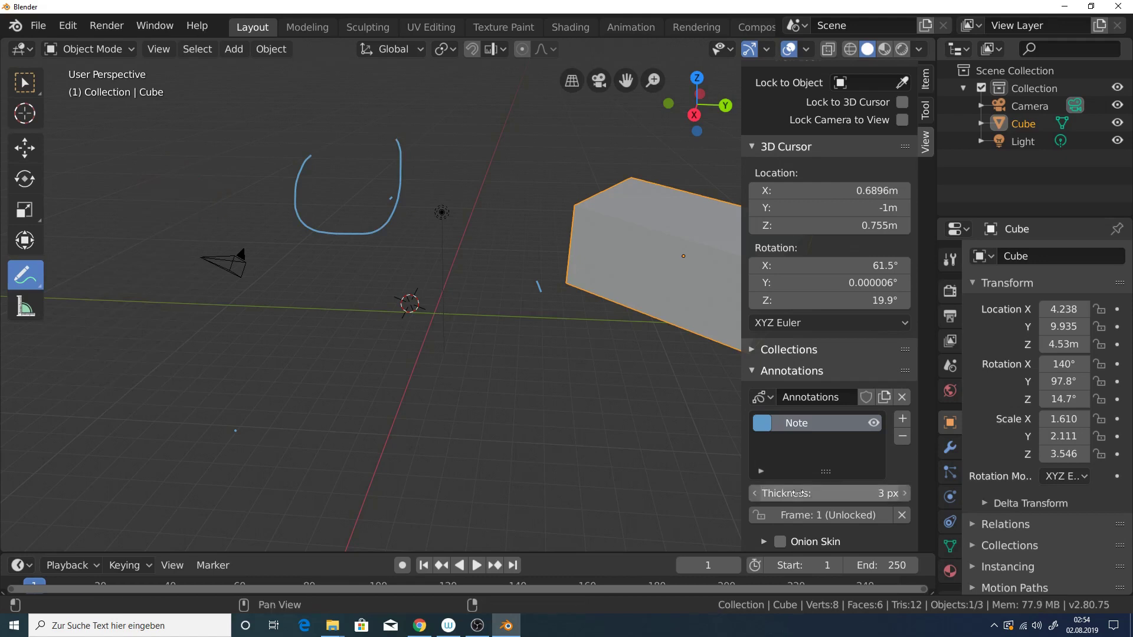
click(760, 427)
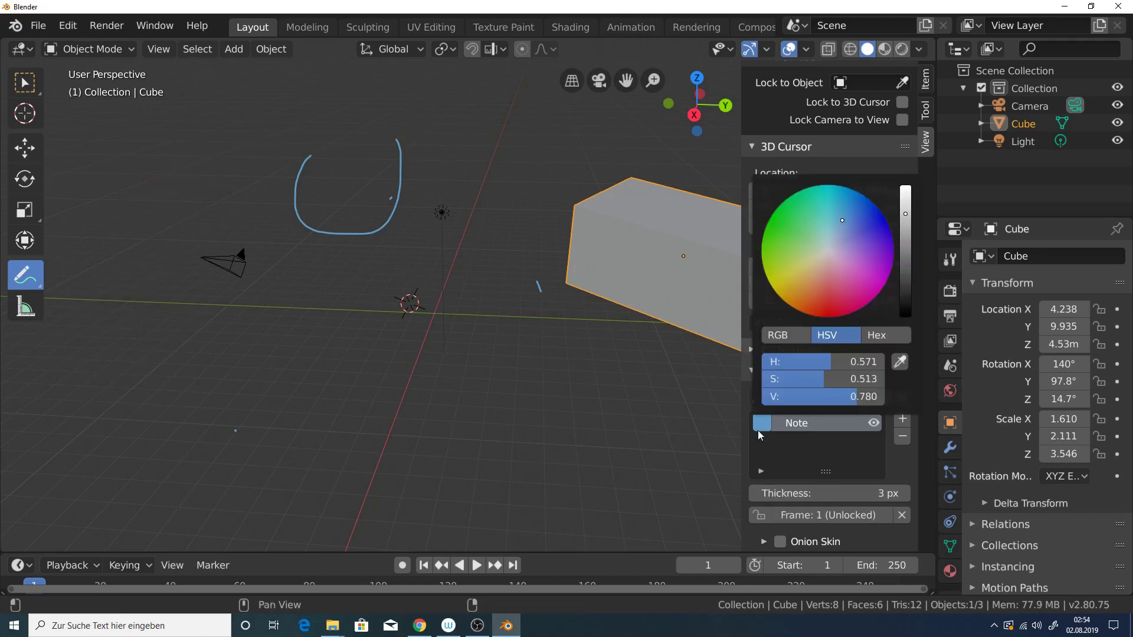
click(824, 304)
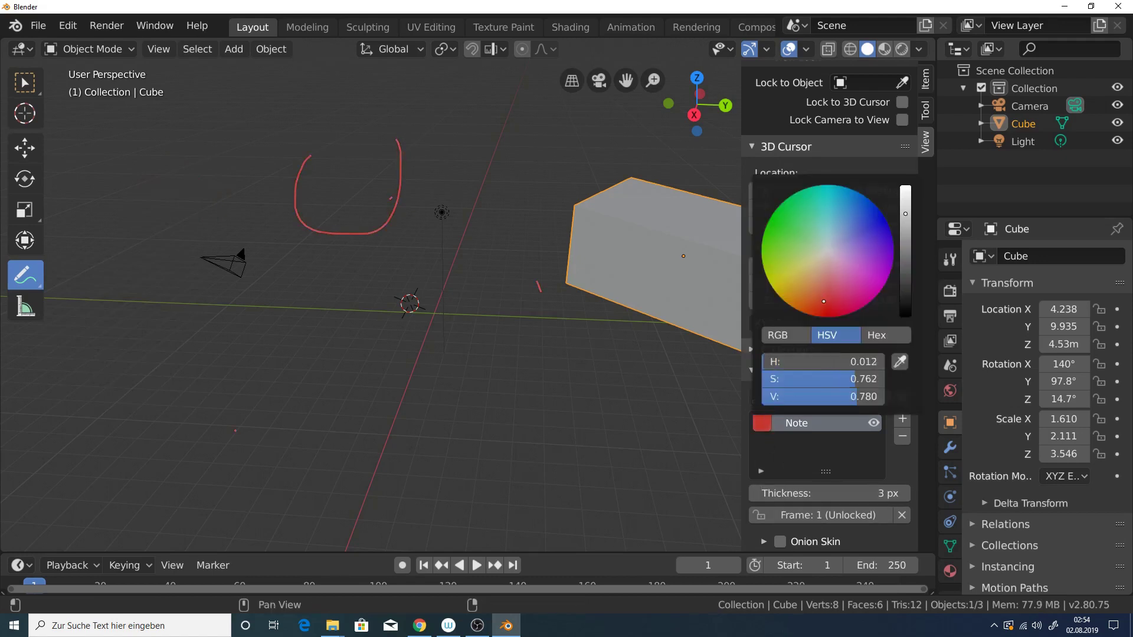
click(905, 265)
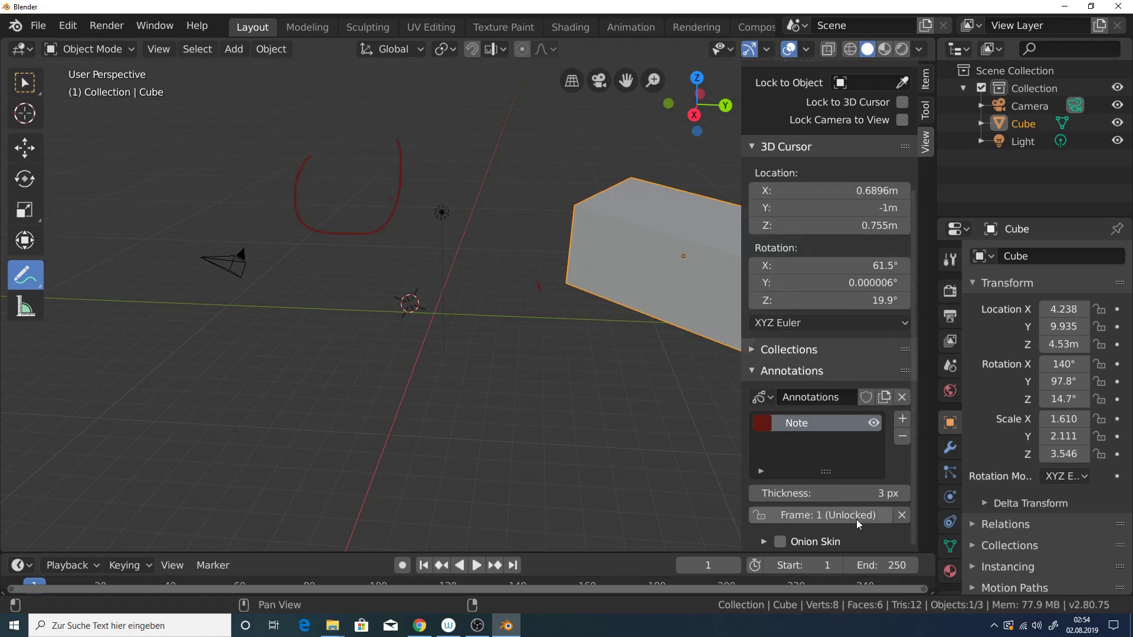
drag(827, 493, 850, 493)
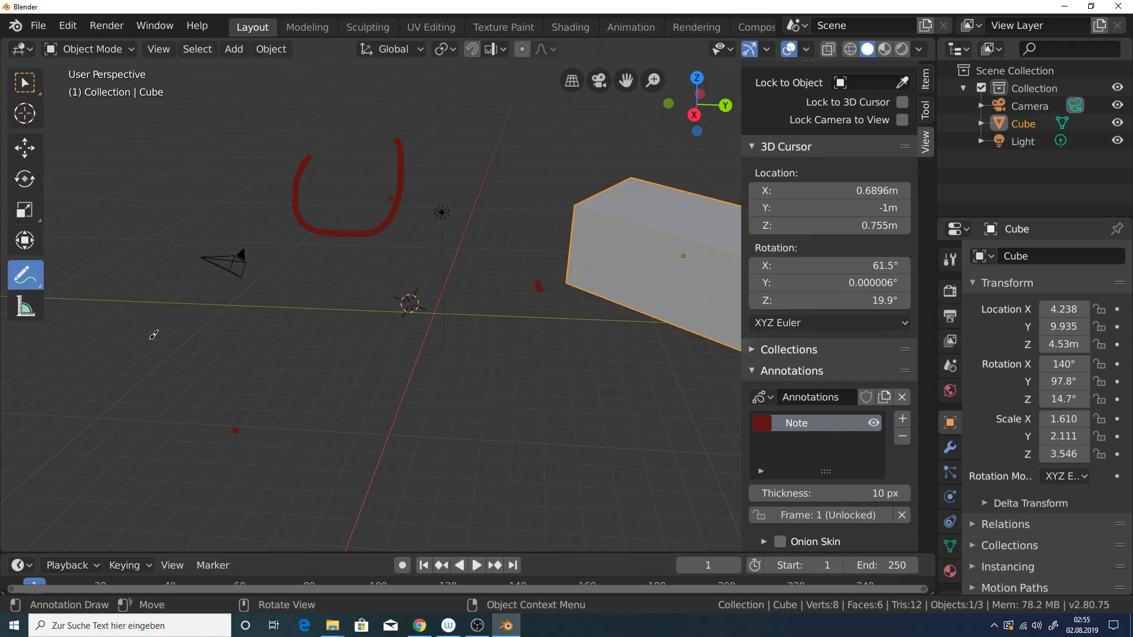
Draw two Measure rulers reading 17.4205 m and 18.7928 m
click(25, 307)
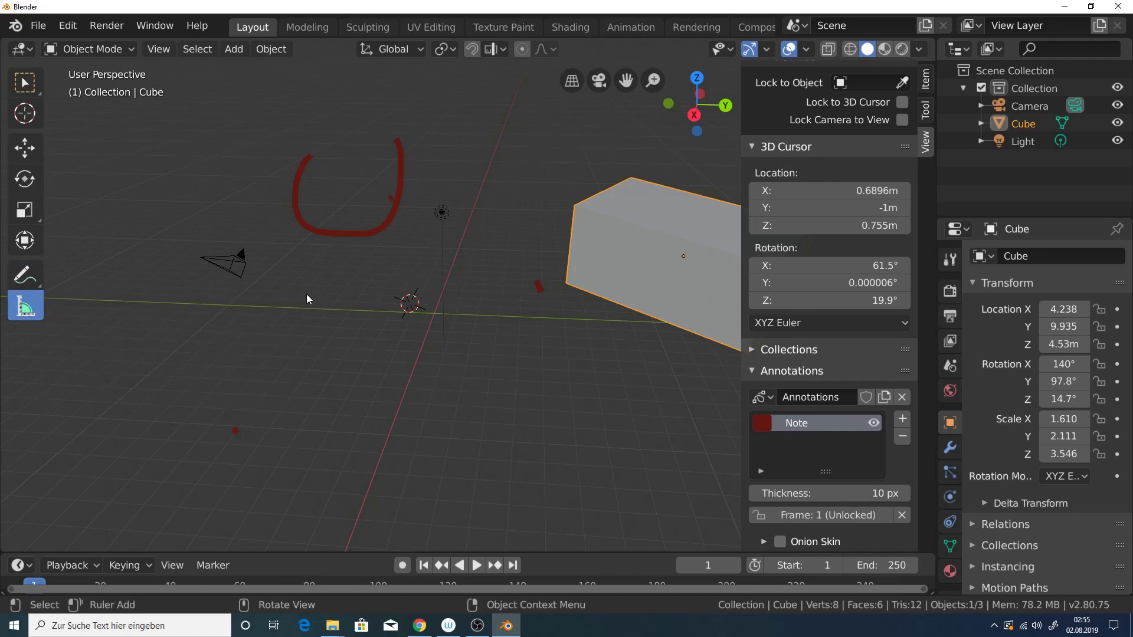
drag(235, 263, 607, 267)
mouse_move(607, 266)
middle_down()
mouse_move(545, 293)
mouse_move(533, 278)
middle_up()
drag(225, 326, 579, 373)
mouse_move(529, 304)
middle_down()
mouse_move(473, 340)
mouse_move(417, 329)
middle_up()
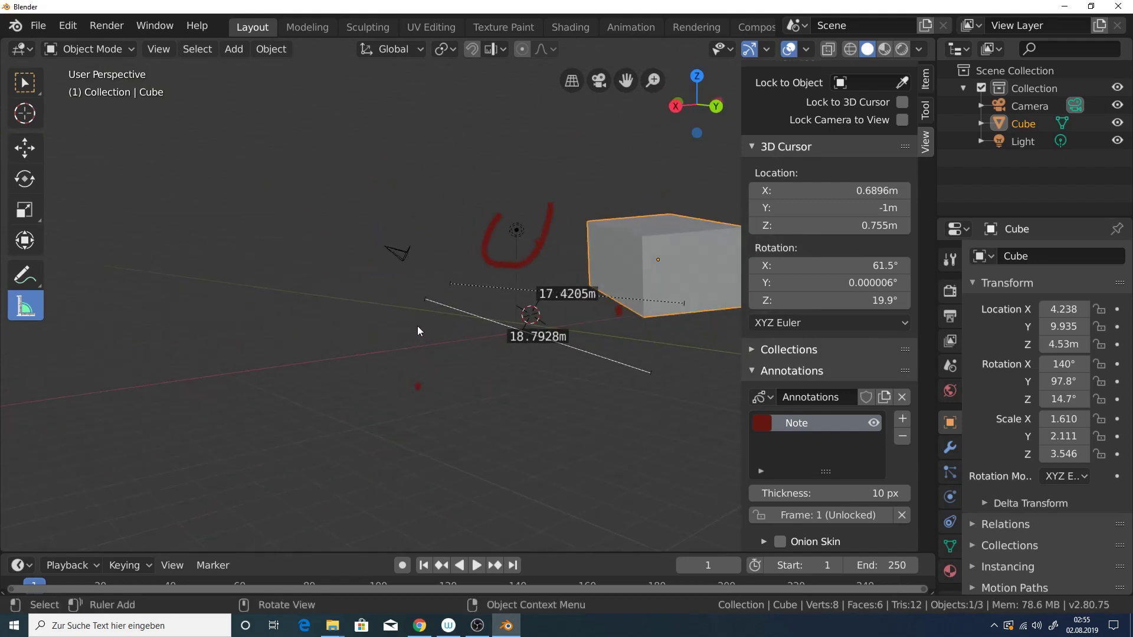
click(31, 298)
Toggle the toolbar (T) and sidebar (N) off and back on
key(t)
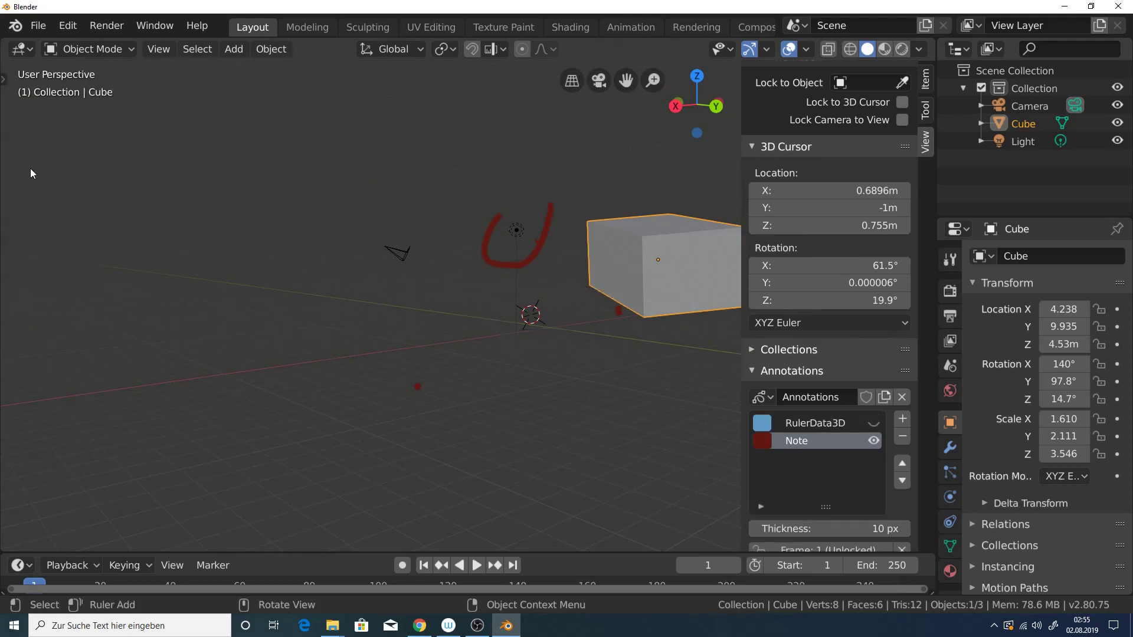
key(t)
key(t)
key(t)
key(n)
key(n)
key(n)
key(n)
key(n)
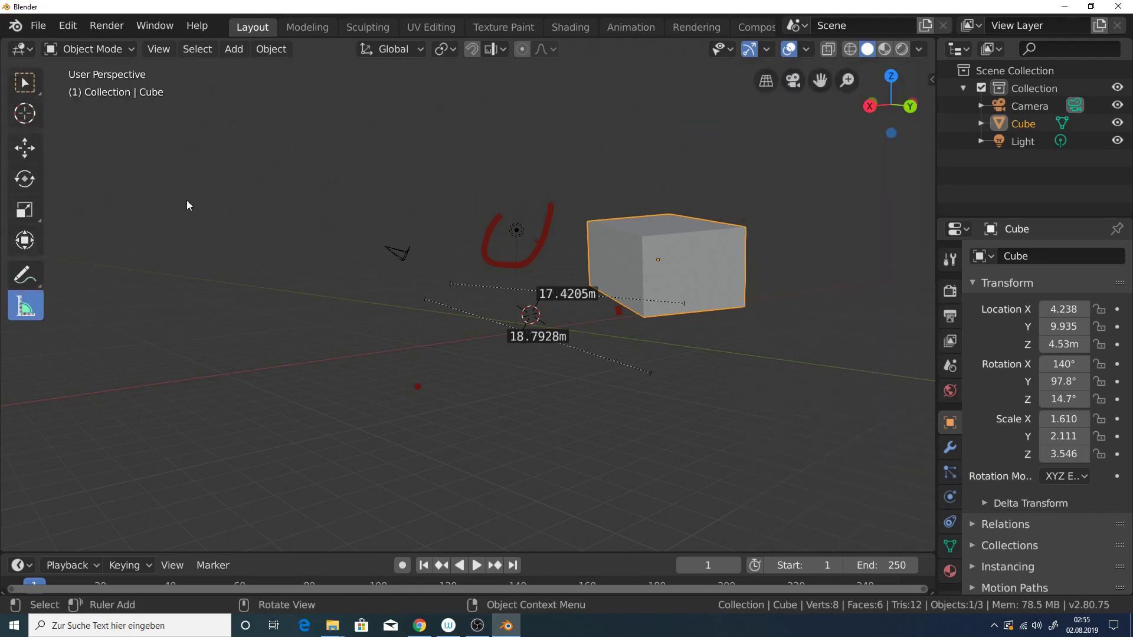
key(n)
key(n)
key(n)
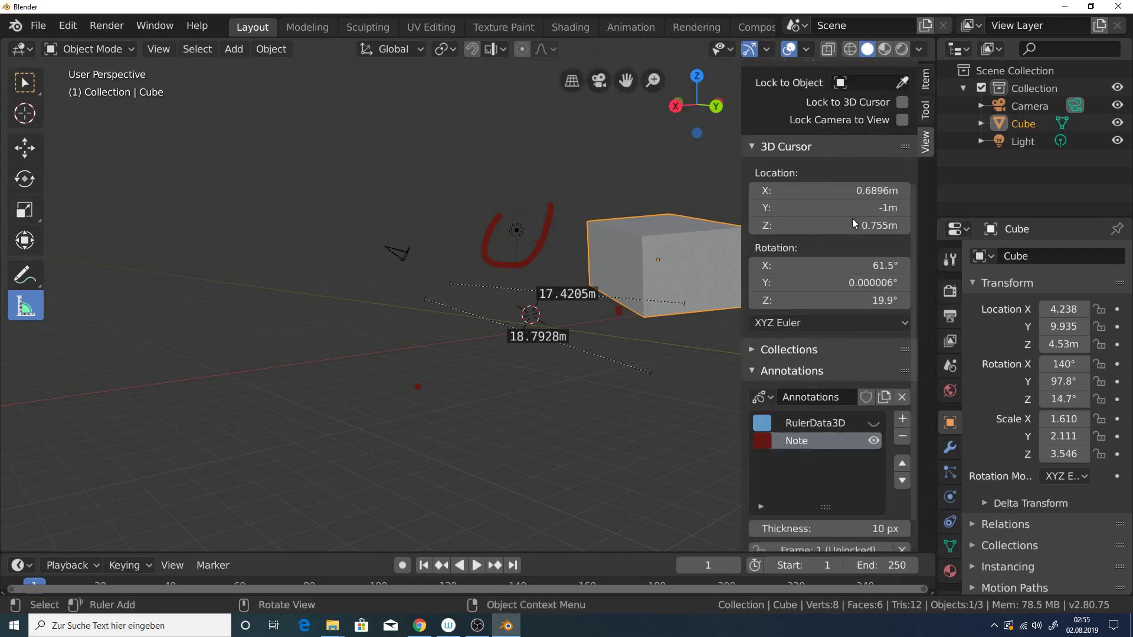
Set the cube to X 11.408 m, Y 13.115 m, rotation 187°/125°/55.2°, Scale X 4.140
click(926, 82)
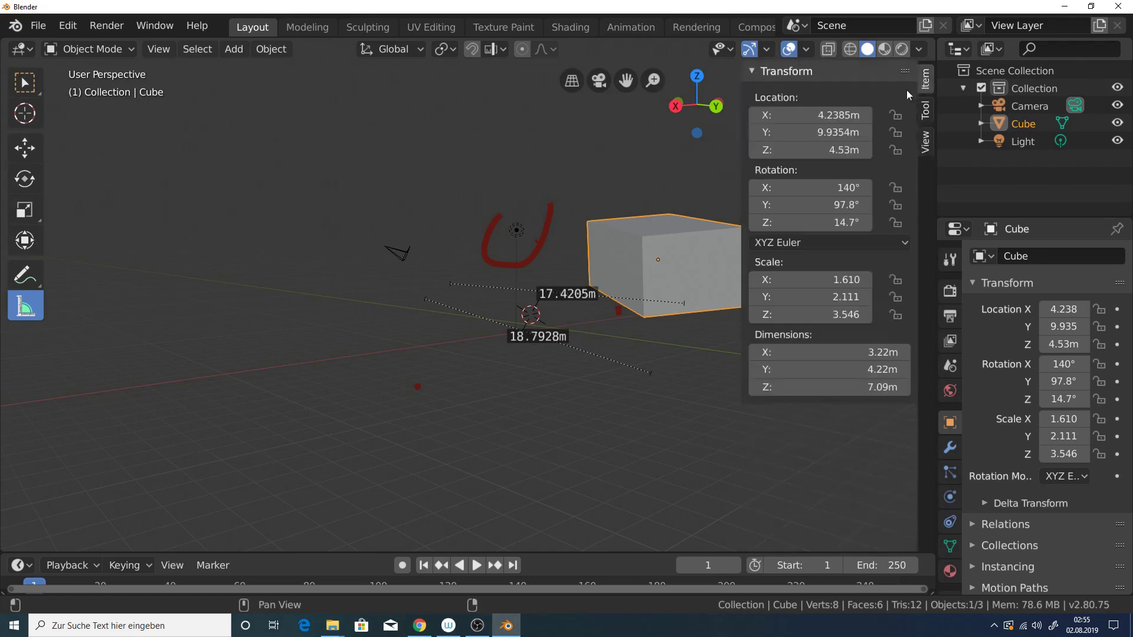
drag(785, 115, 809, 132)
mouse_move(779, 188)
mouse_down()
mouse_move(767, 188)
mouse_move(791, 205)
mouse_move(791, 222)
mouse_move(767, 224)
mouse_up()
mouse_move(761, 280)
mouse_down()
mouse_move(791, 279)
mouse_move(797, 314)
mouse_up()
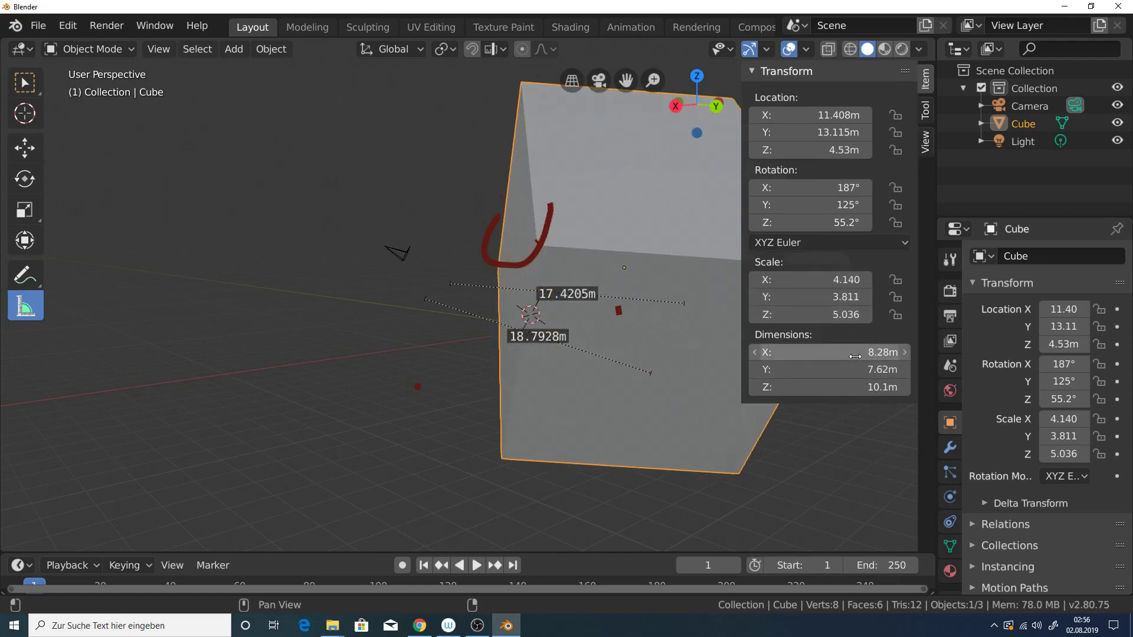
Show the Tool tab and switch the active tool from Measure to Move
click(925, 110)
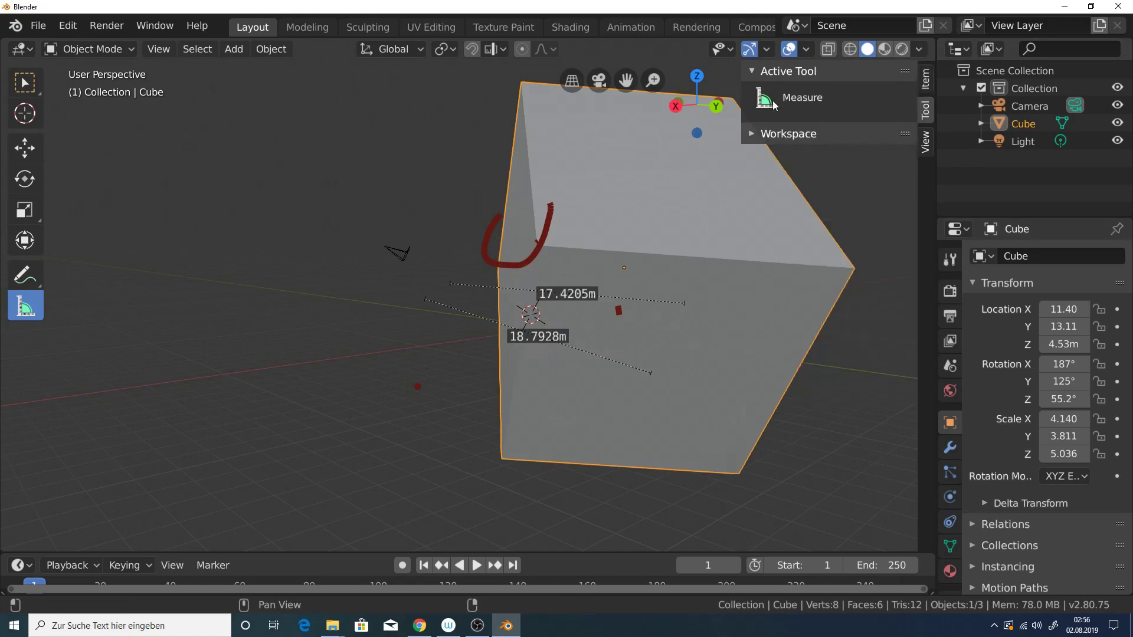
click(23, 276)
click(24, 148)
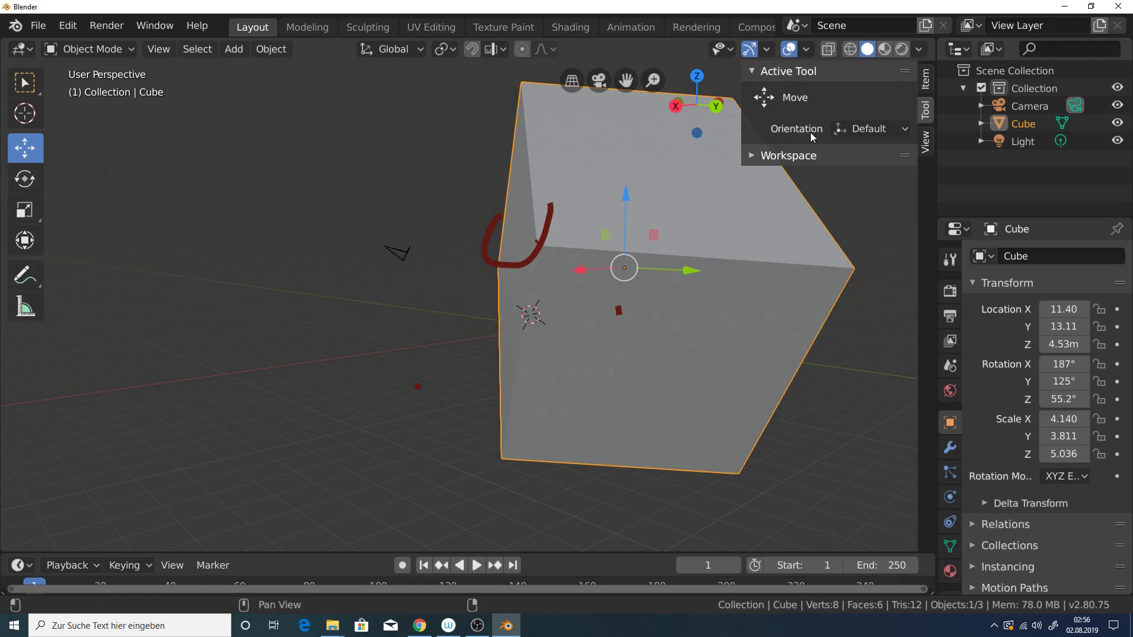
Hide the sidebar and orbit and zoom the view around the cube
click(928, 149)
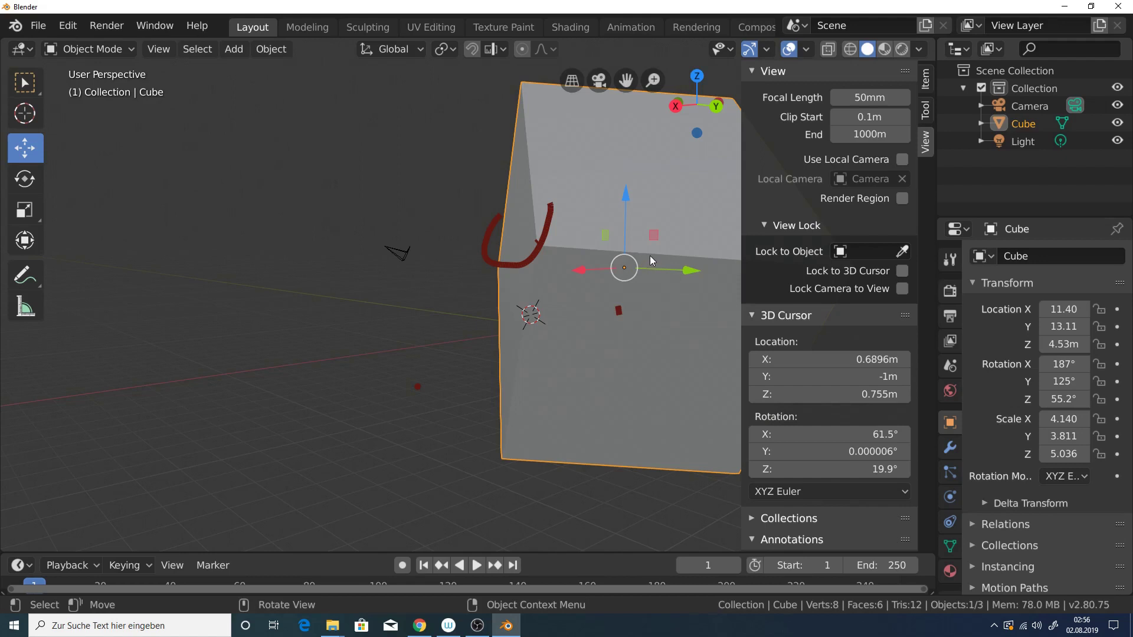
key(n)
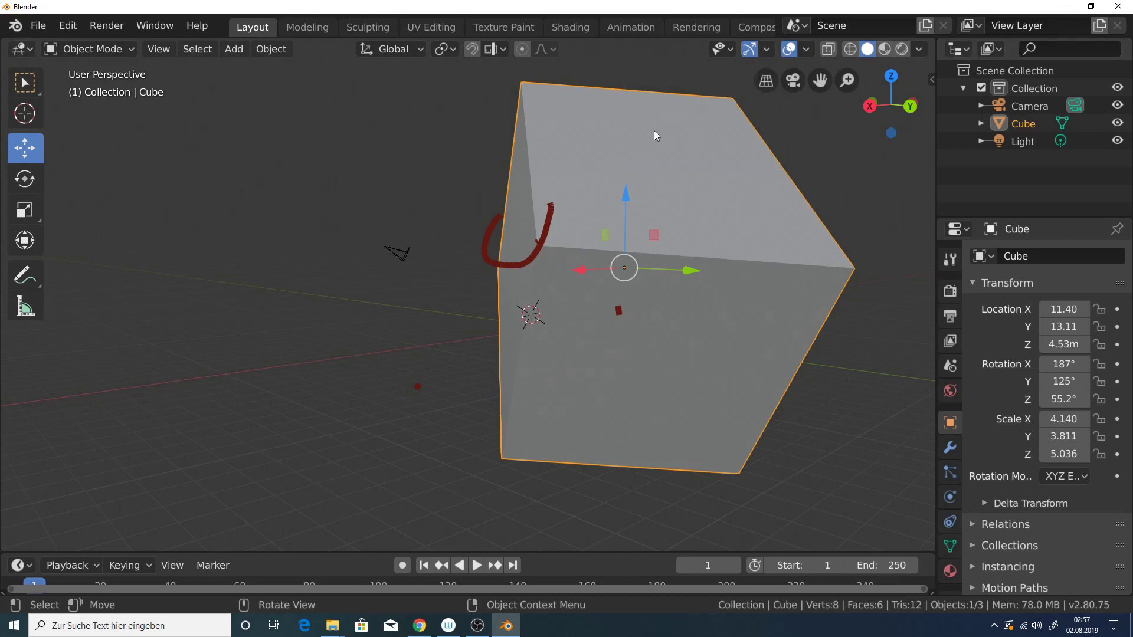
middle_drag(662, 155, 424, 219)
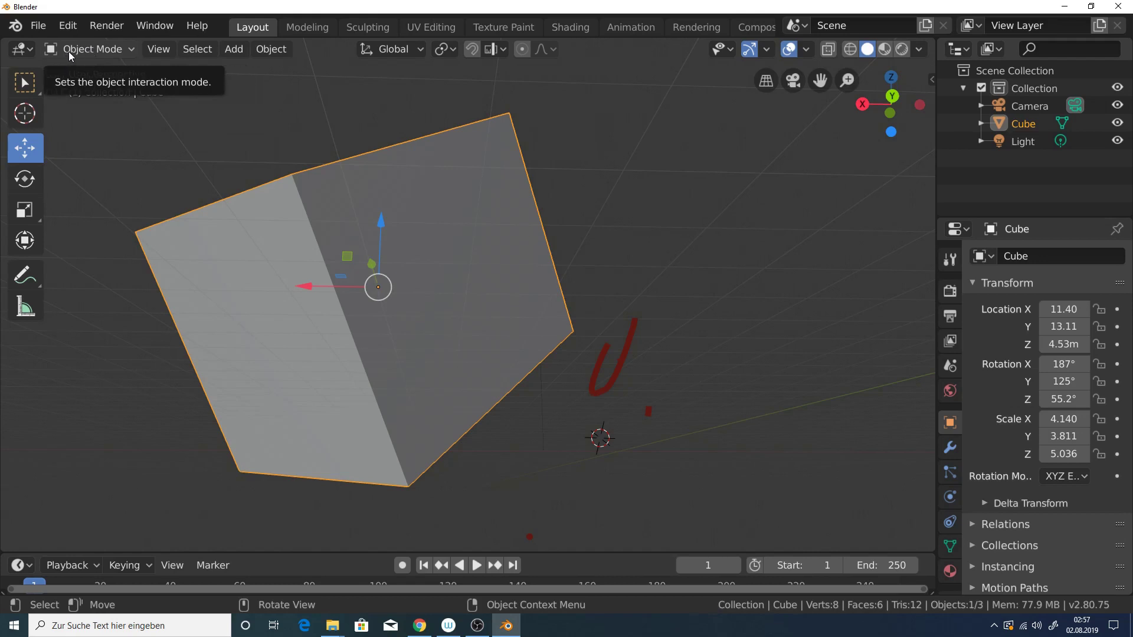
scroll(434, 239, down, 4)
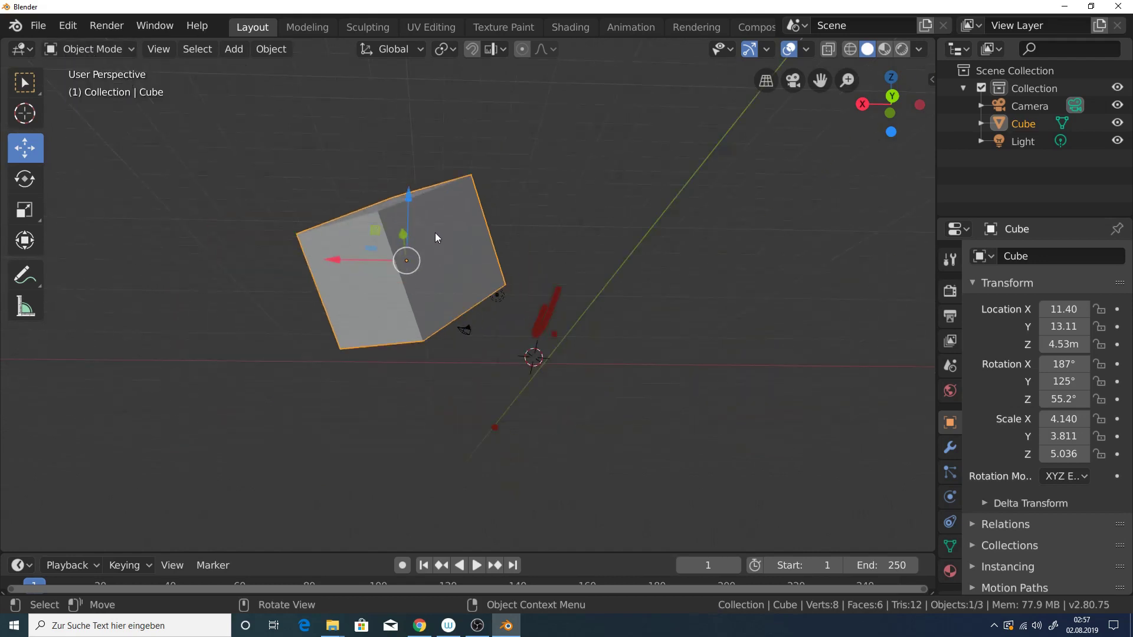
Trial-move, scale and rotate the cube without keeping changes, then open the interaction mode list
key(g)
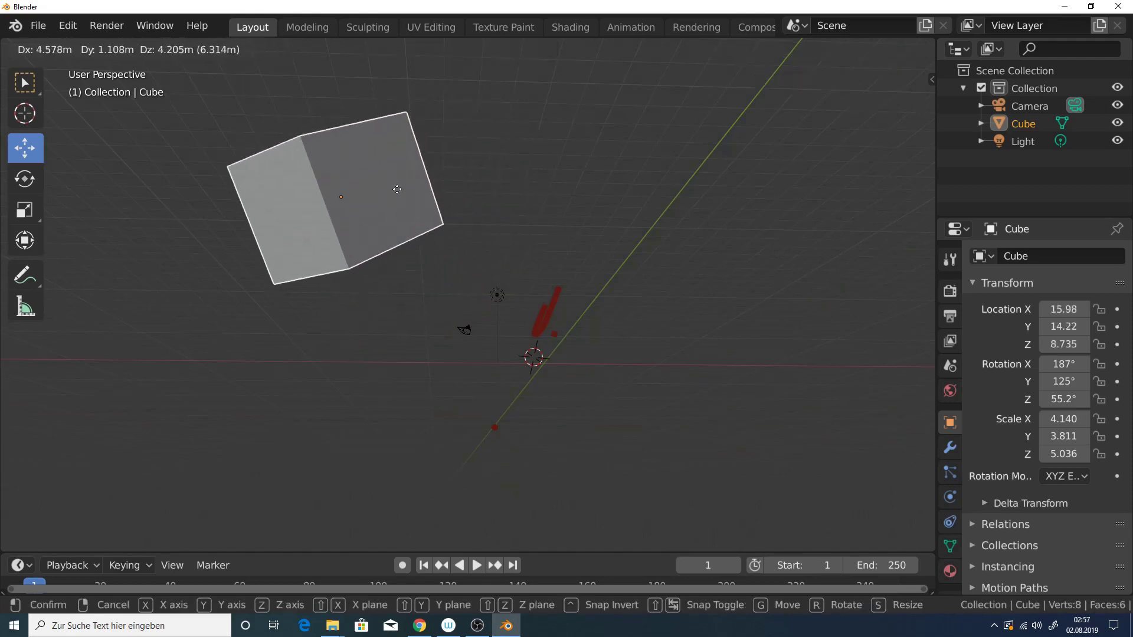
click(443, 210)
key(s)
right_click(551, 237)
key(r)
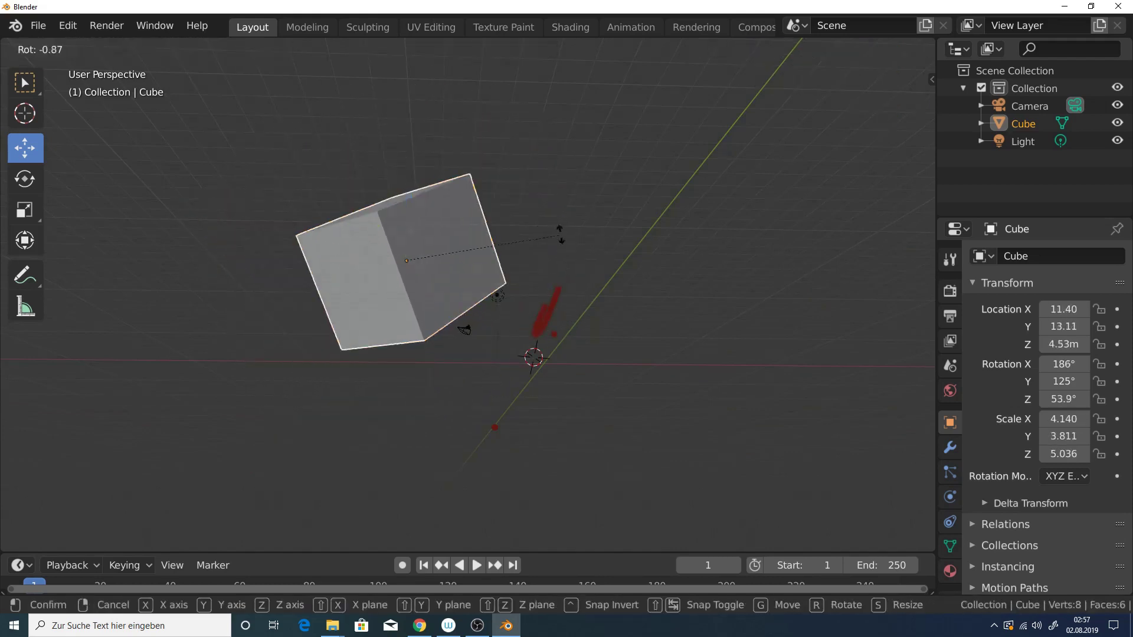
right_click(551, 204)
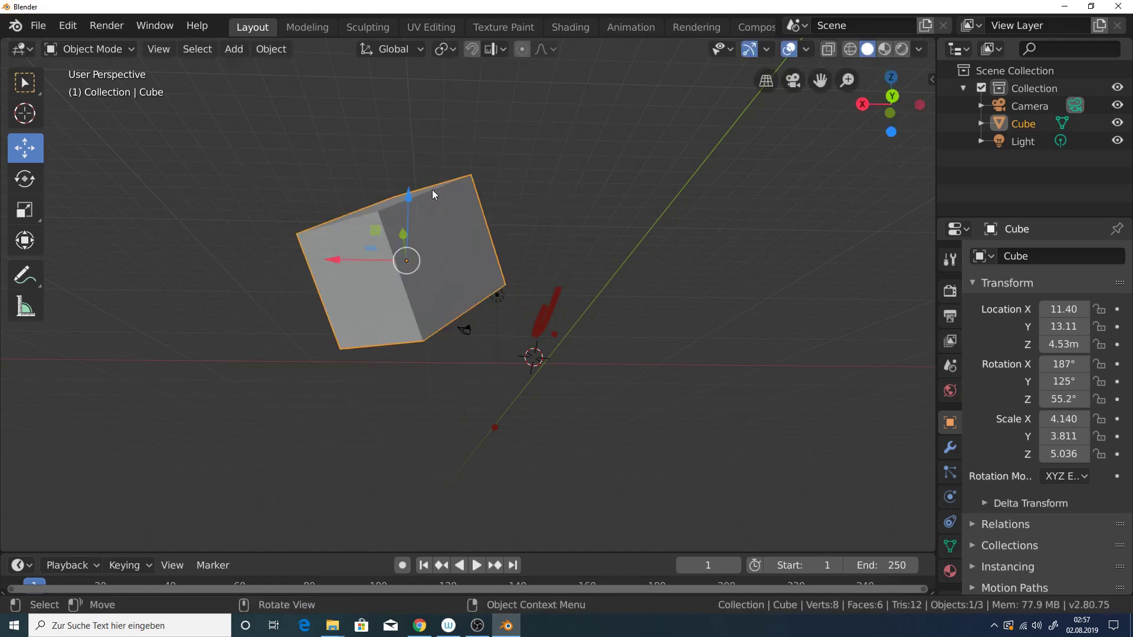
click(83, 49)
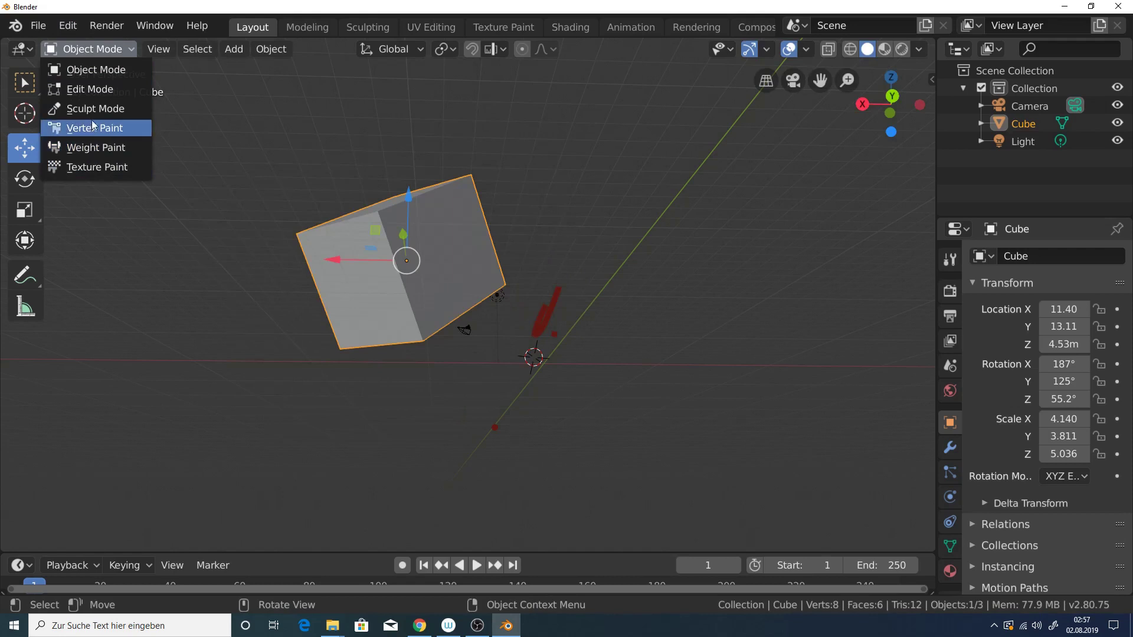
In Edit Mode, move one upper corner vertex of the cube up and left
click(97, 92)
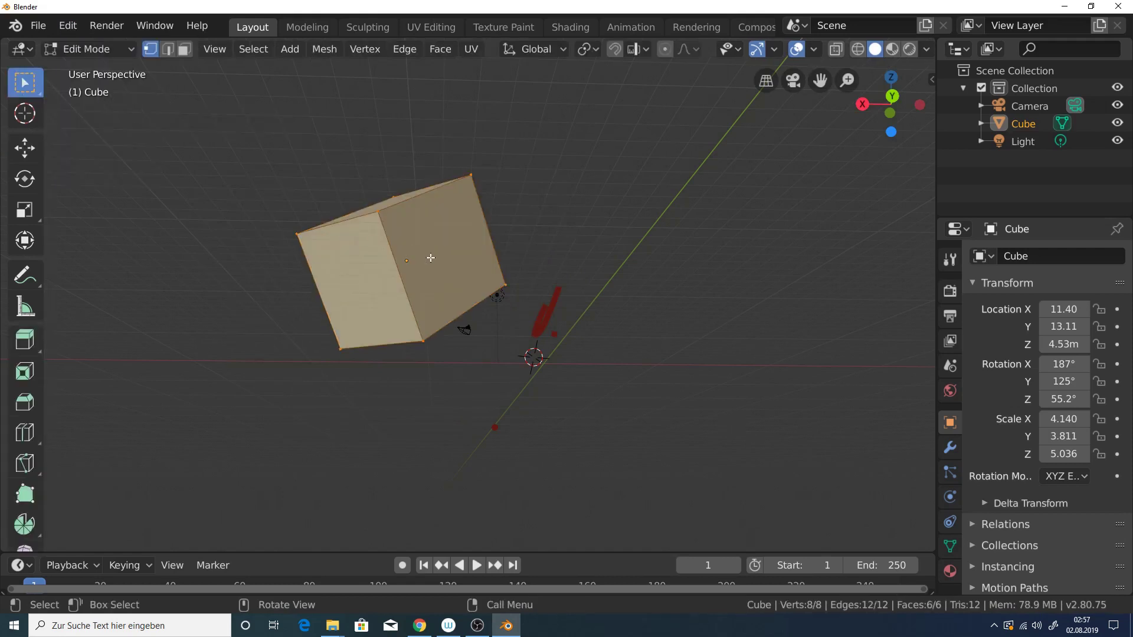
key(Tab)
key(Tab)
key(Tab)
key(Tab)
click(376, 201)
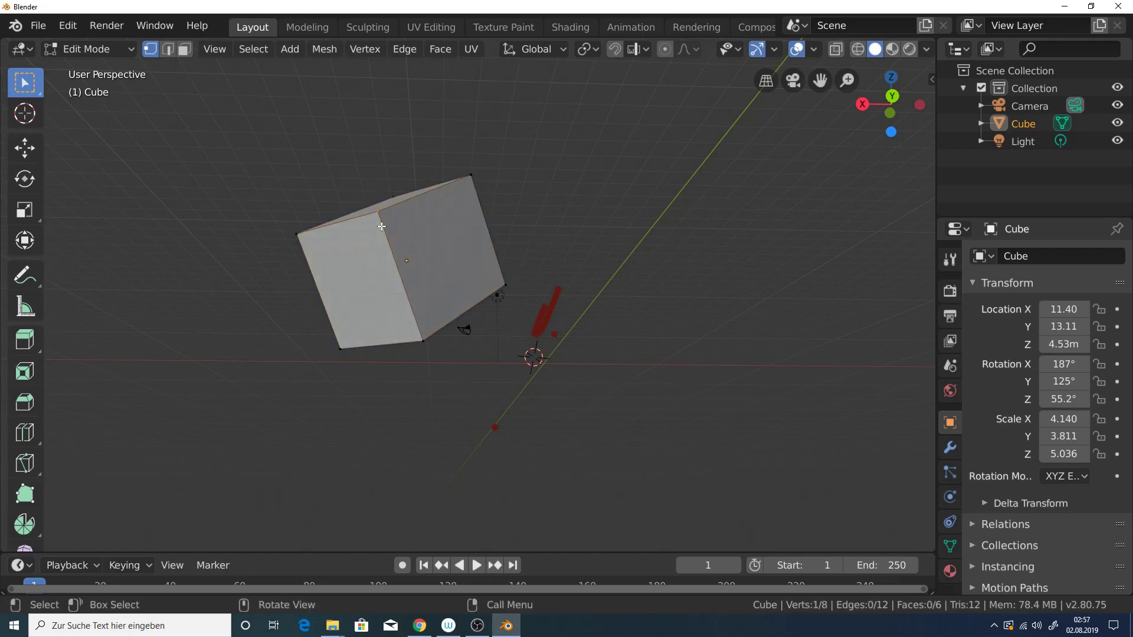
key(g)
click(366, 183)
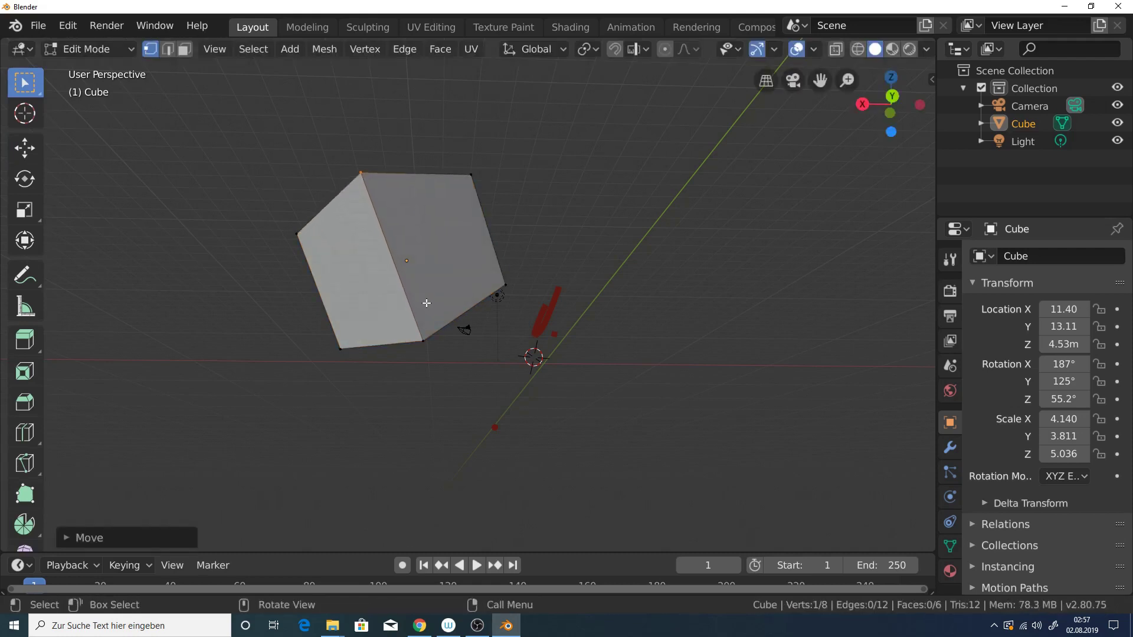
Pull the lower front corner vertex downward and return to Object Mode
click(425, 338)
key(g)
click(423, 378)
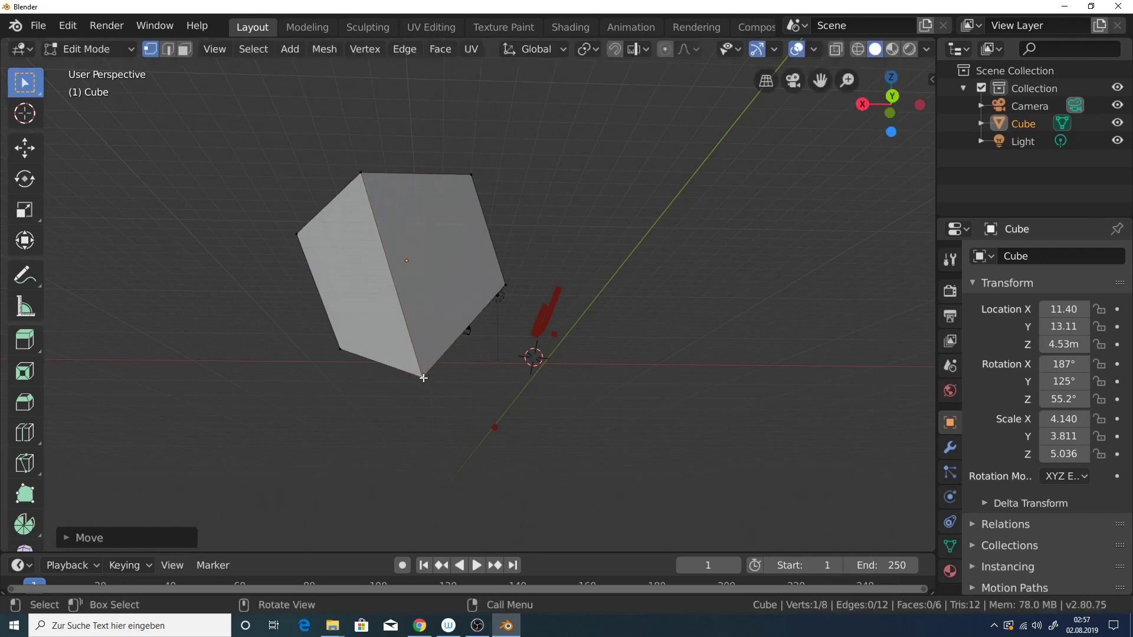
click(91, 52)
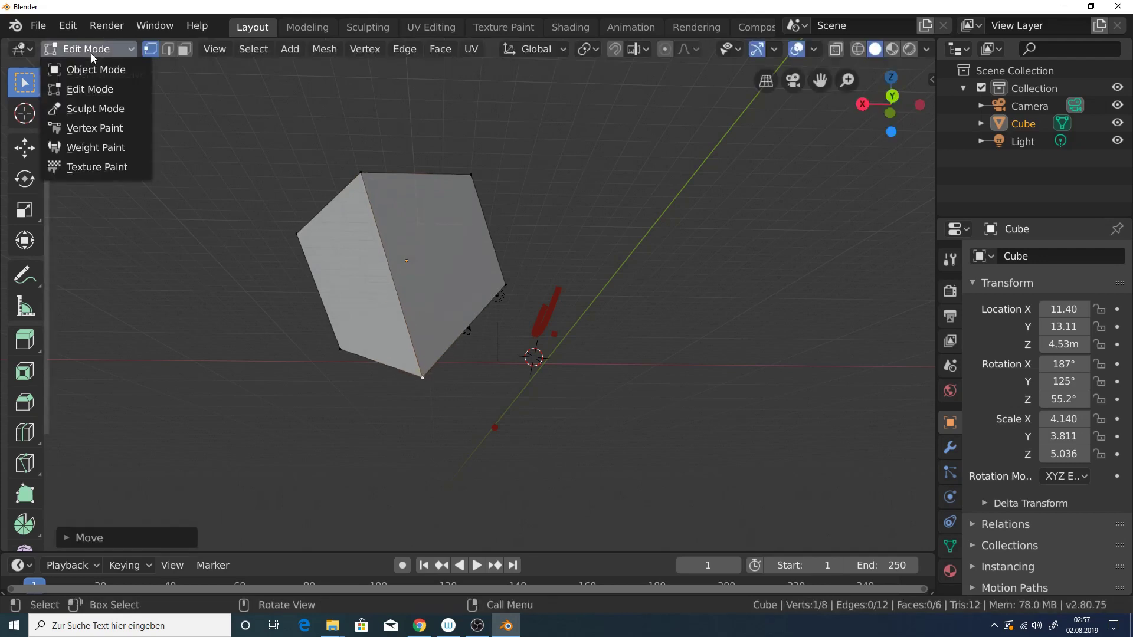
click(89, 70)
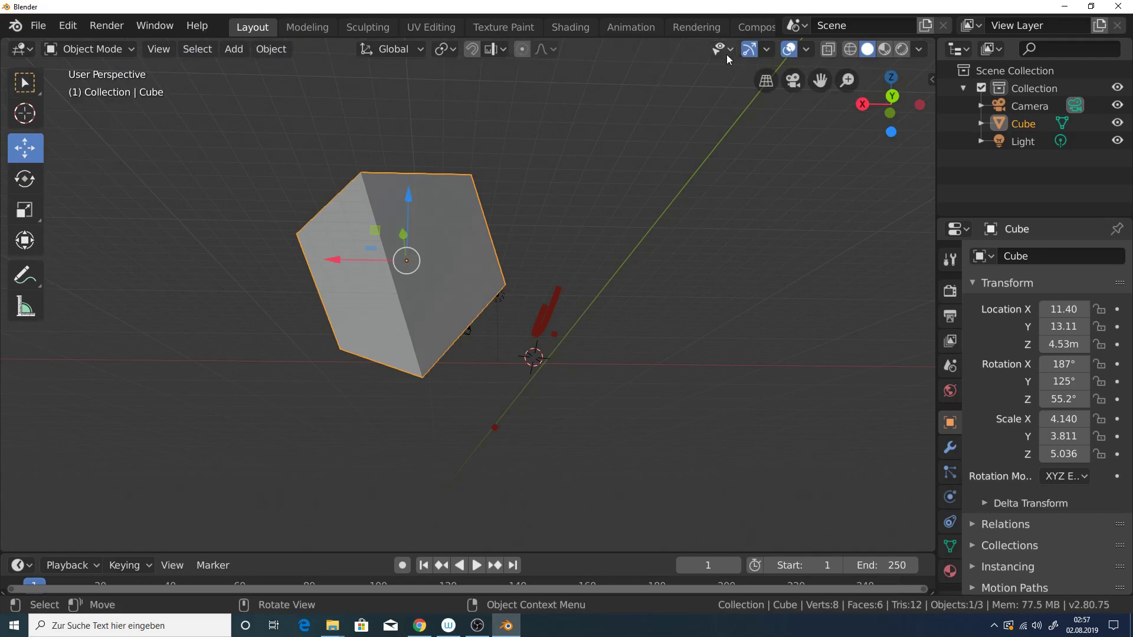
Orbit around the cube and view it in Wireframe shading
mouse_move(673, 263)
middle_down()
mouse_move(671, 245)
mouse_move(622, 263)
mouse_move(929, 90)
middle_up()
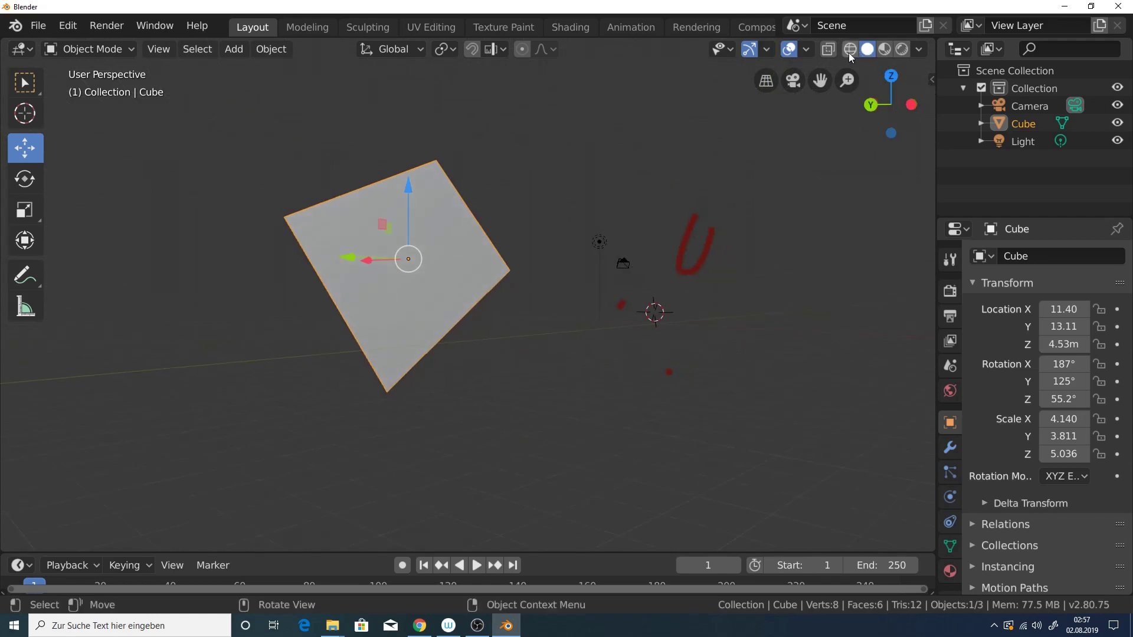
mouse_move(663, 215)
middle_down()
mouse_move(567, 265)
mouse_move(497, 286)
mouse_move(479, 275)
middle_up()
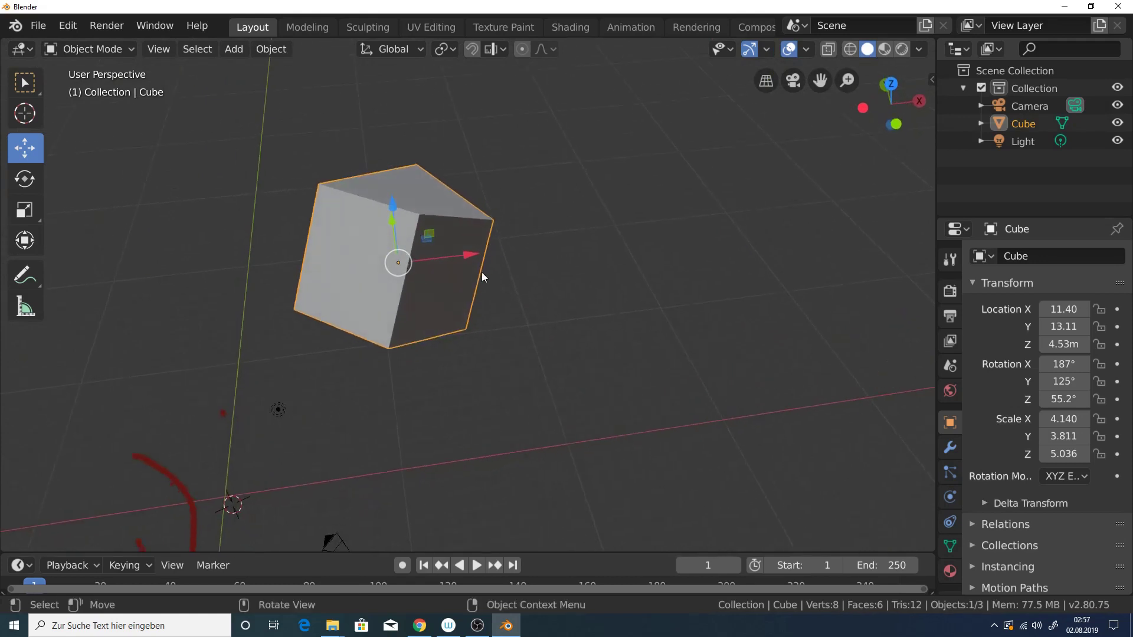
click(850, 50)
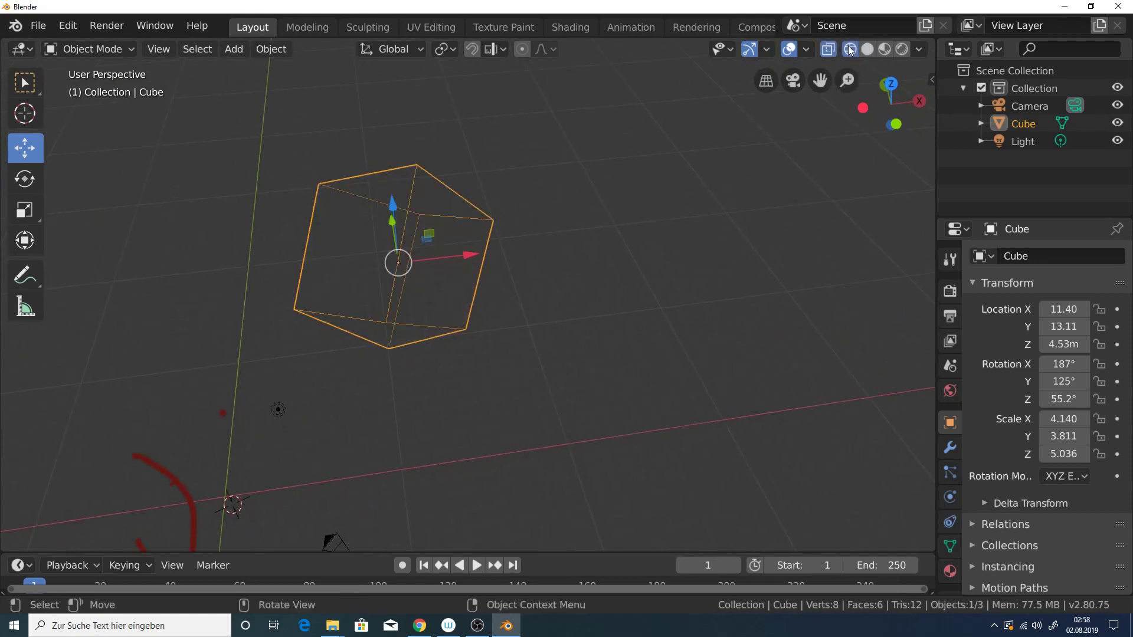
mouse_move(476, 260)
middle_down()
mouse_move(490, 251)
mouse_move(435, 239)
mouse_move(643, 232)
mouse_move(660, 221)
middle_up()
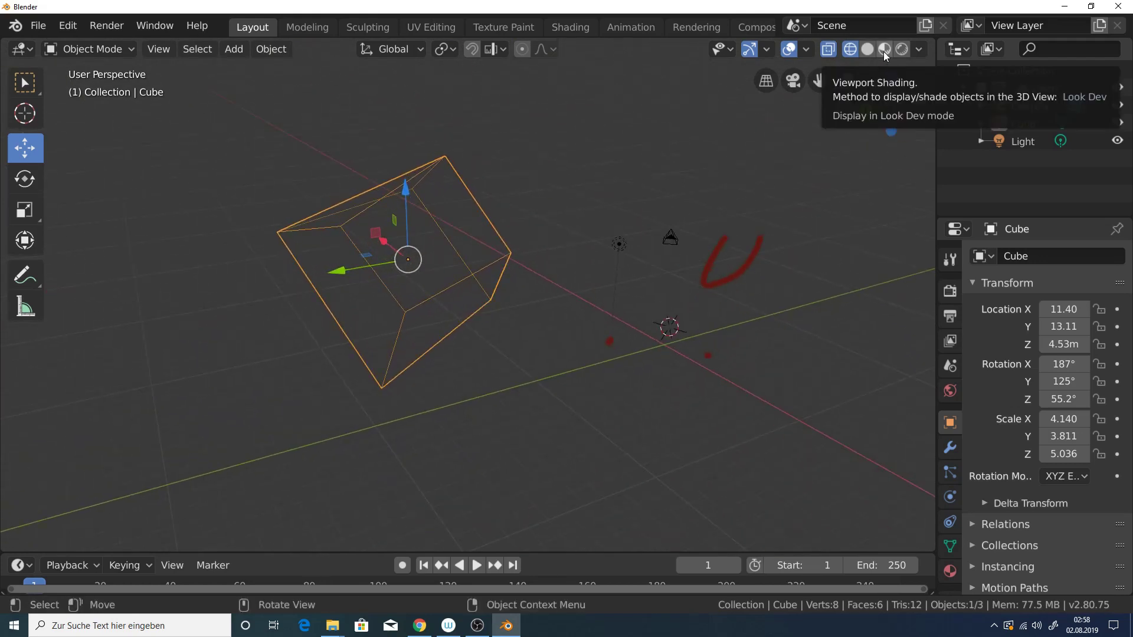
Switch the viewport to Look Dev, then Rendered shading, orbiting to inspect the cube
click(885, 56)
mouse_move(603, 217)
middle_down()
mouse_move(458, 223)
mouse_move(679, 136)
middle_up()
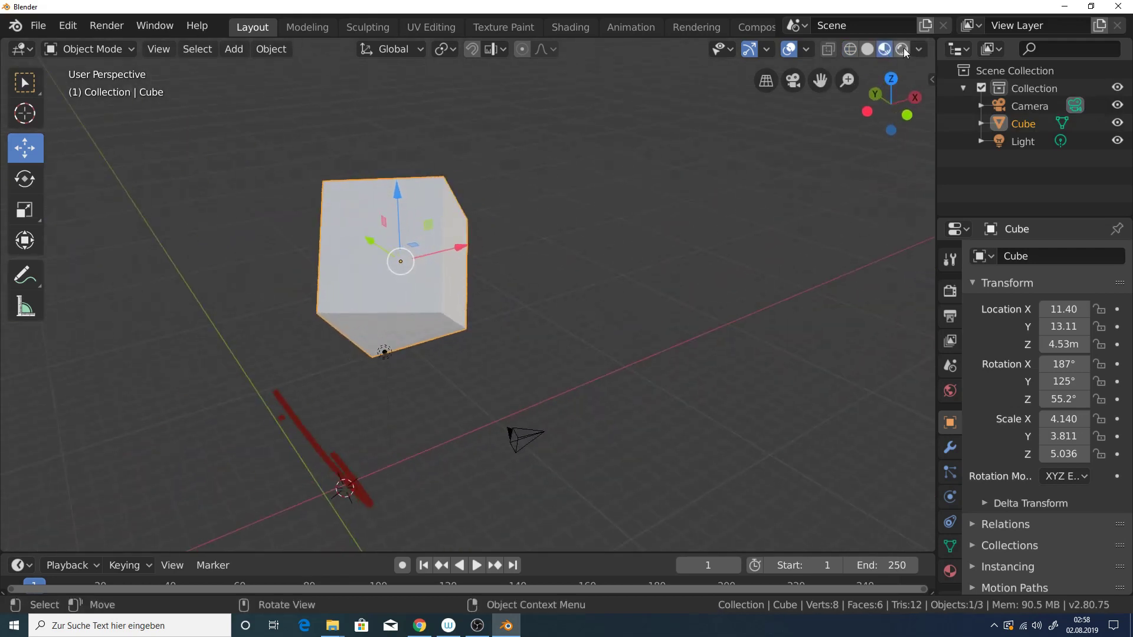
click(904, 48)
mouse_move(619, 200)
middle_down()
mouse_move(481, 211)
mouse_move(723, 184)
middle_up()
Nudge the cube and move the light to about 5.644, 2.242, 10.33
key(g)
click(619, 260)
key(g)
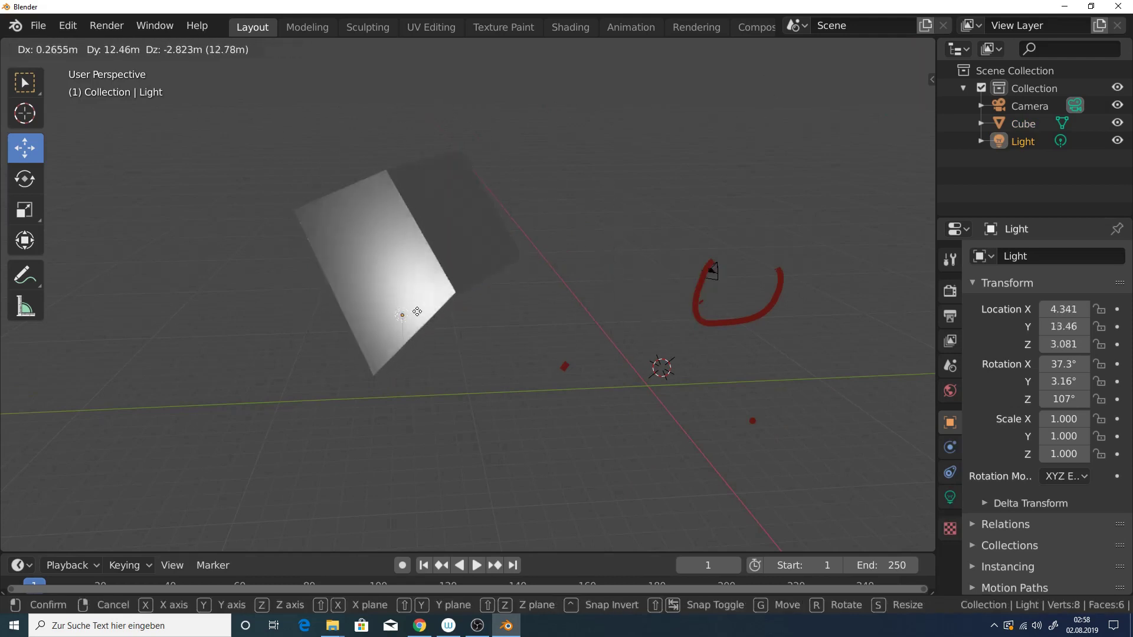
click(591, 187)
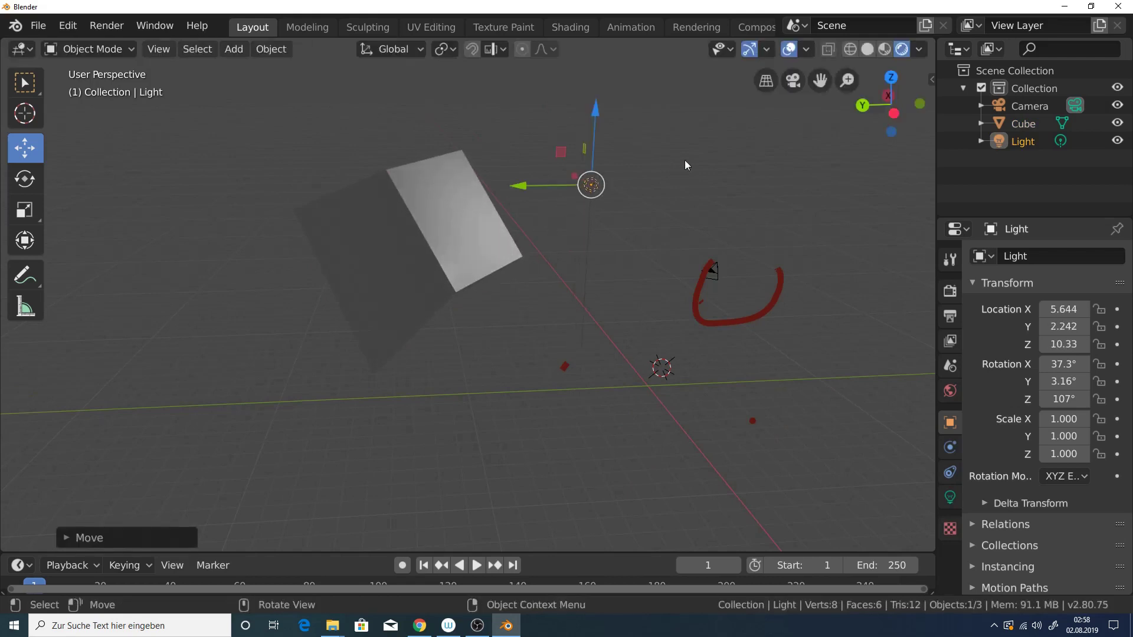
mouse_move(727, 235)
middle_down()
mouse_move(710, 240)
mouse_move(712, 262)
middle_up()
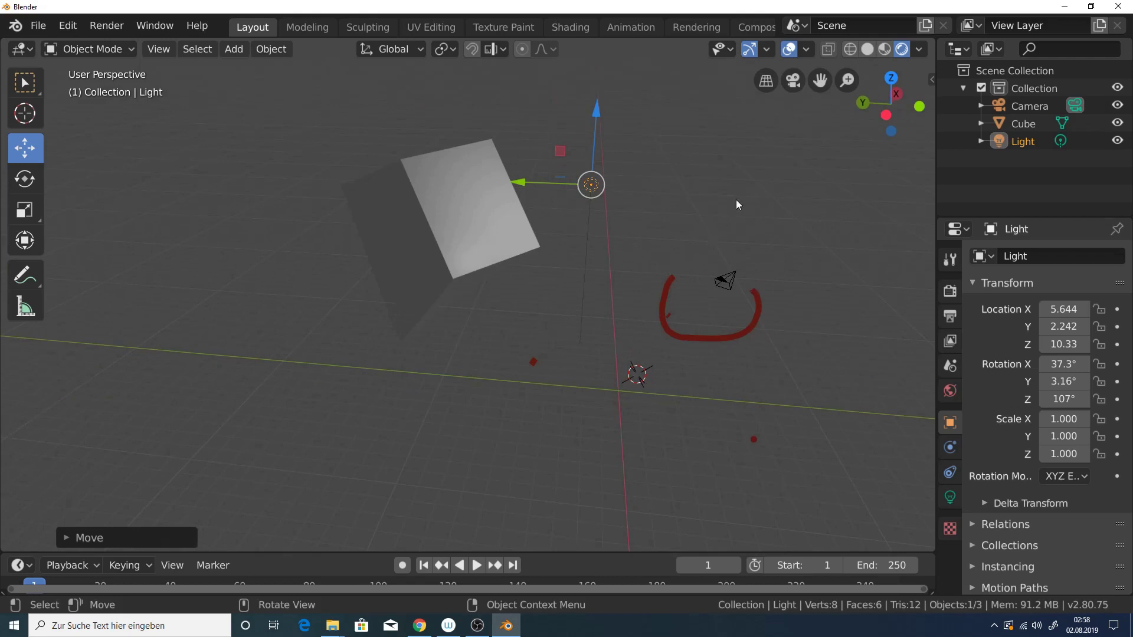
Hide the viewport overlays such as the grid and annotation, then reselect the cube
click(790, 49)
middle_drag(681, 178, 659, 177)
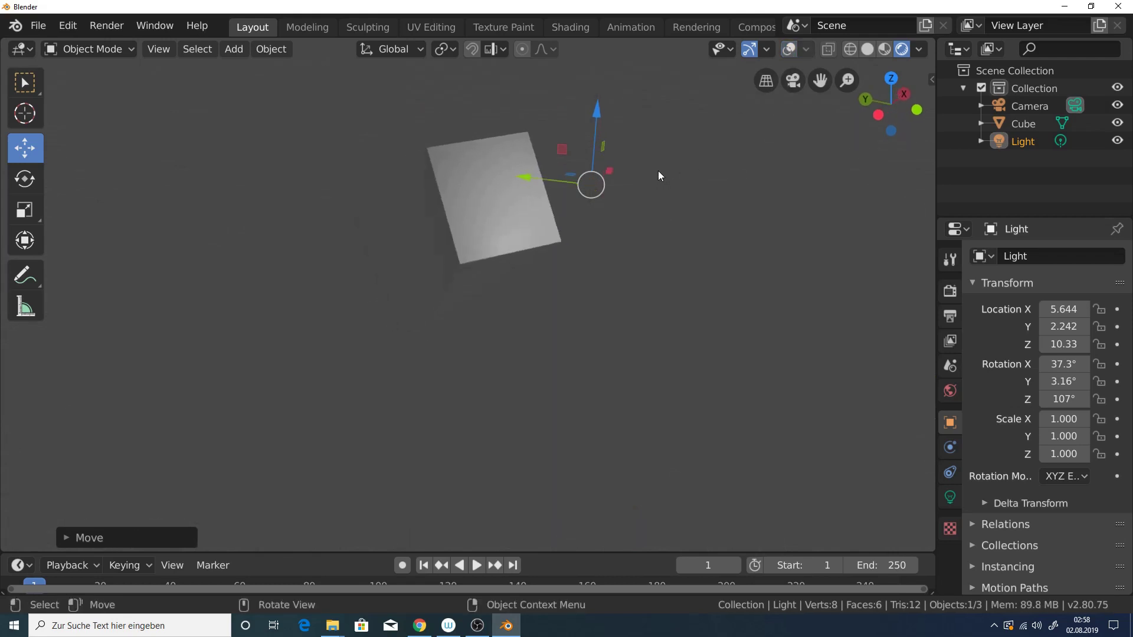
click(488, 196)
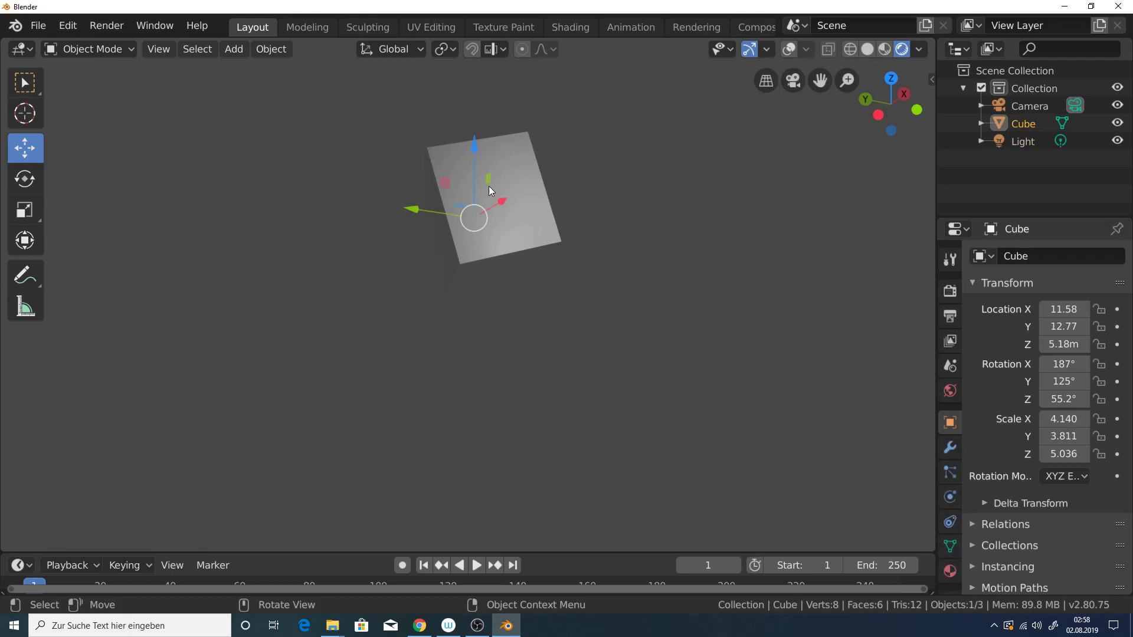
key(alt+a)
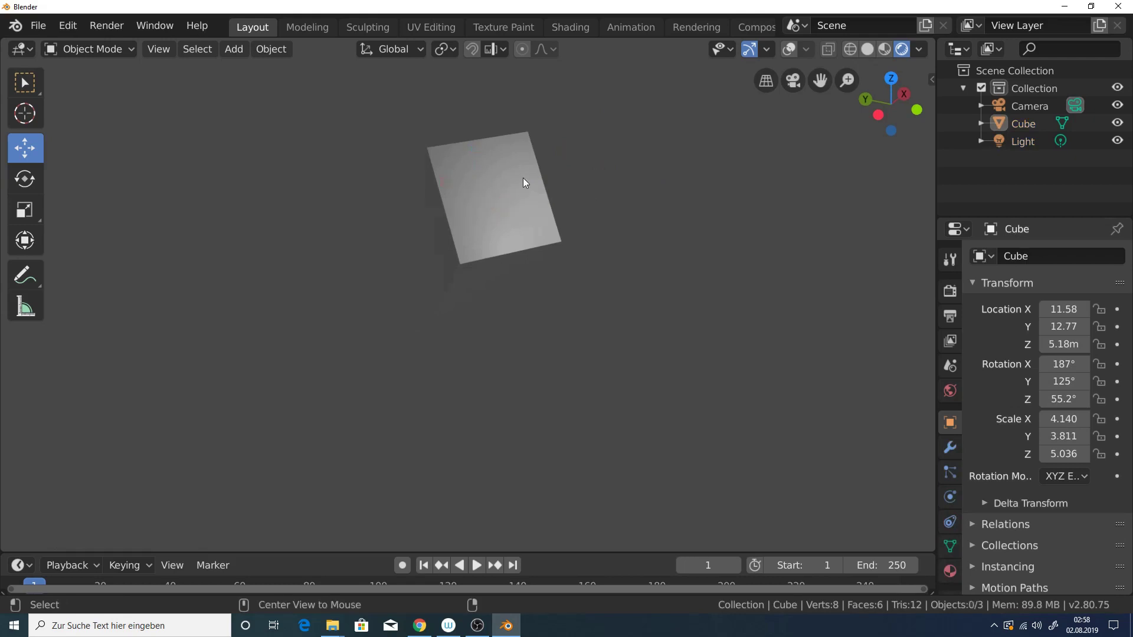
mouse_move(586, 181)
middle_down()
mouse_move(548, 197)
mouse_move(588, 162)
mouse_move(707, 124)
middle_up()
mouse_move(521, 227)
middle_down()
mouse_move(579, 212)
mouse_move(687, 251)
mouse_move(593, 253)
middle_up()
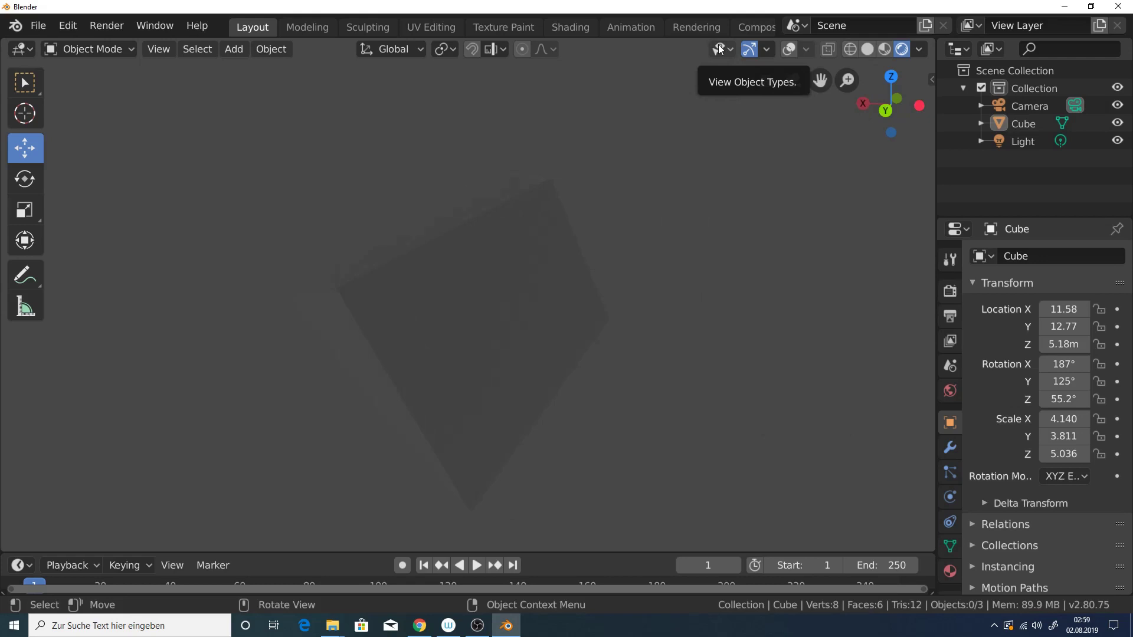
click(545, 256)
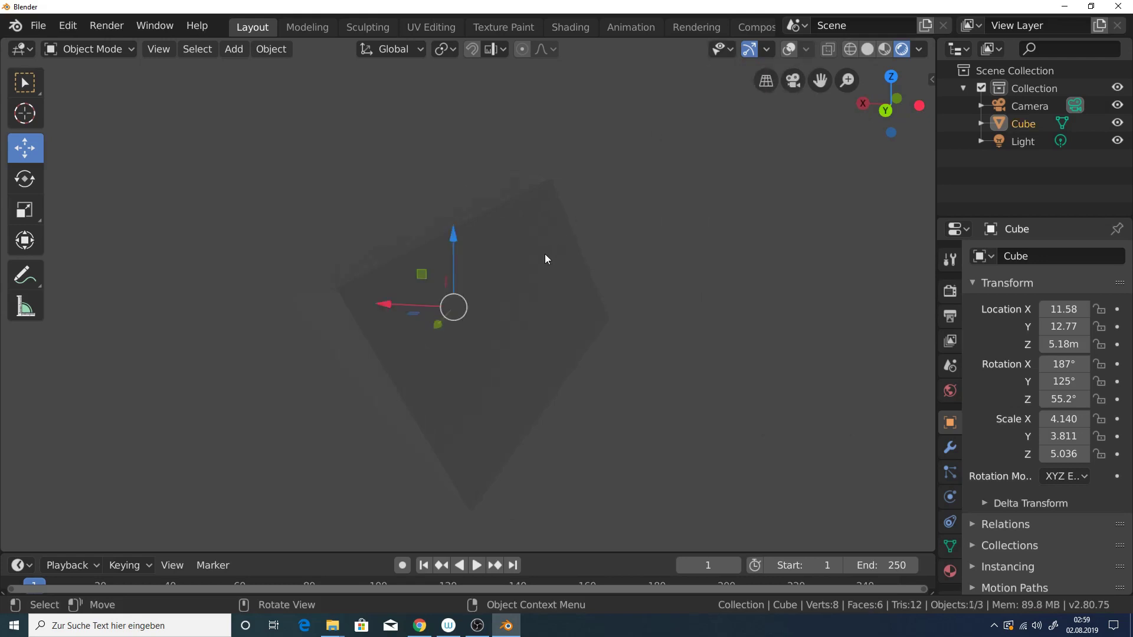